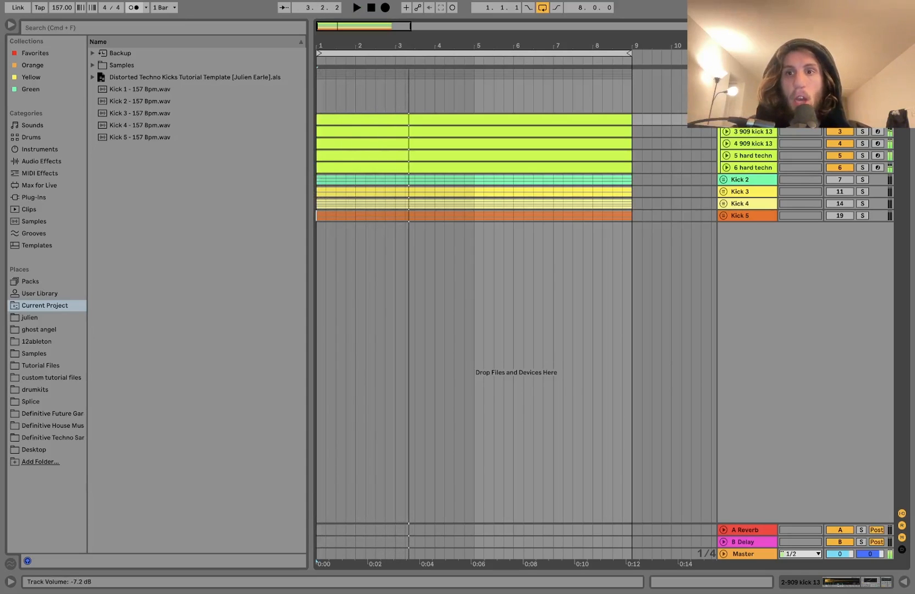
# Show the device chain of track 5 (hard techno kick), solo the track, play it and unfold it.
pyautogui.doubleClick(773, 132)
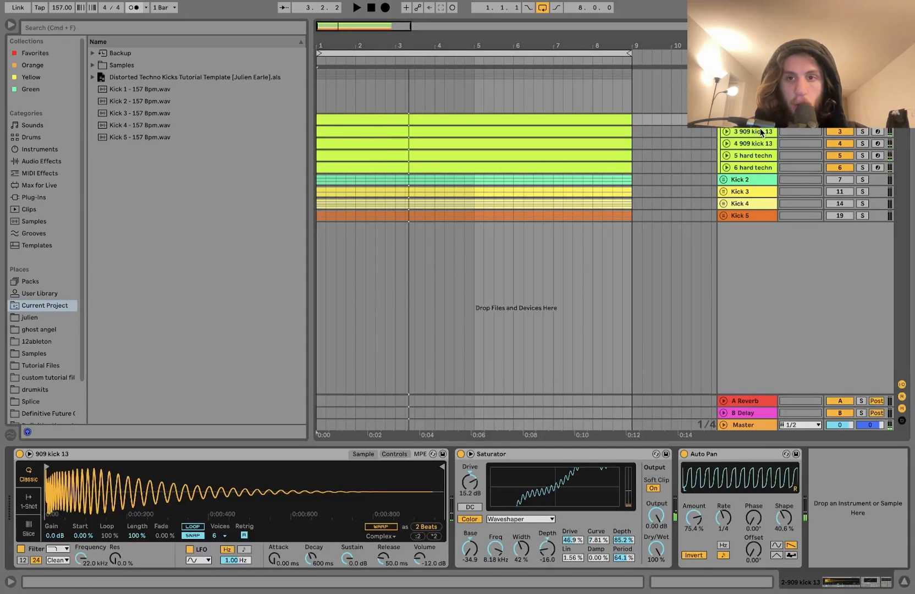
pyautogui.press('Down')
pyautogui.press('Down')
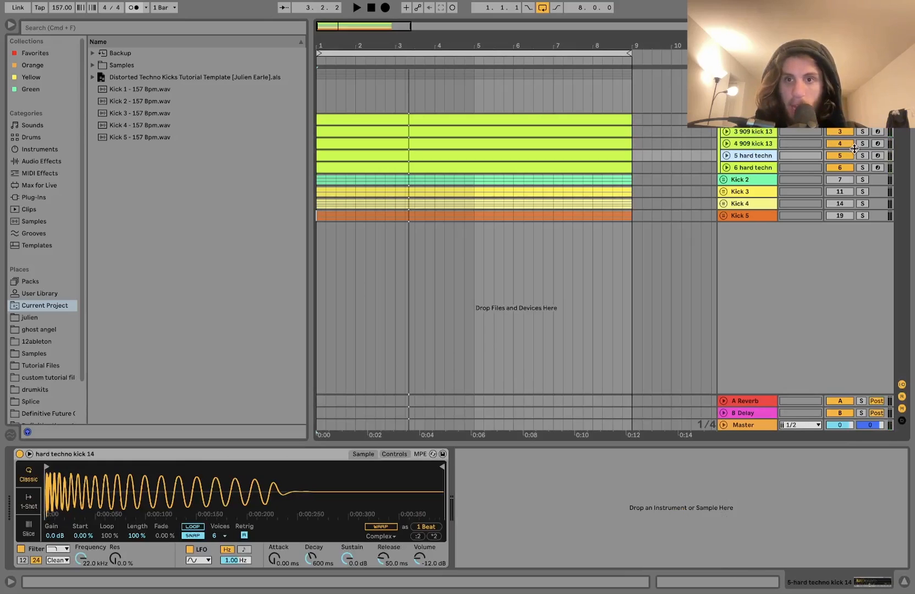
pyautogui.click(862, 156)
pyautogui.press('space')
pyautogui.click(727, 156)
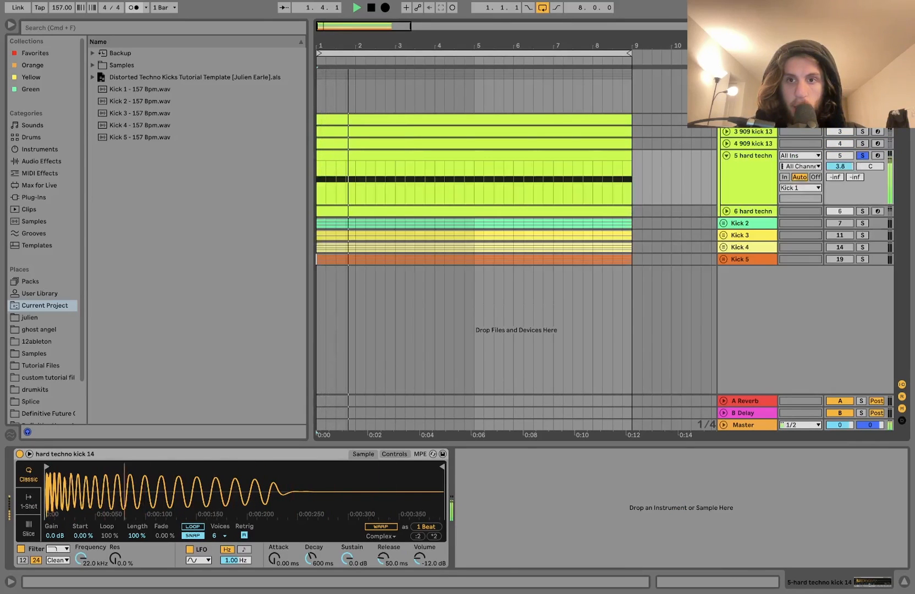
# Group all effects on the Kick 1 group track into one Audio Effect Rack and deactivate the rack.
pyautogui.click(748, 79)
pyautogui.press('space')
pyautogui.click(169, 454)
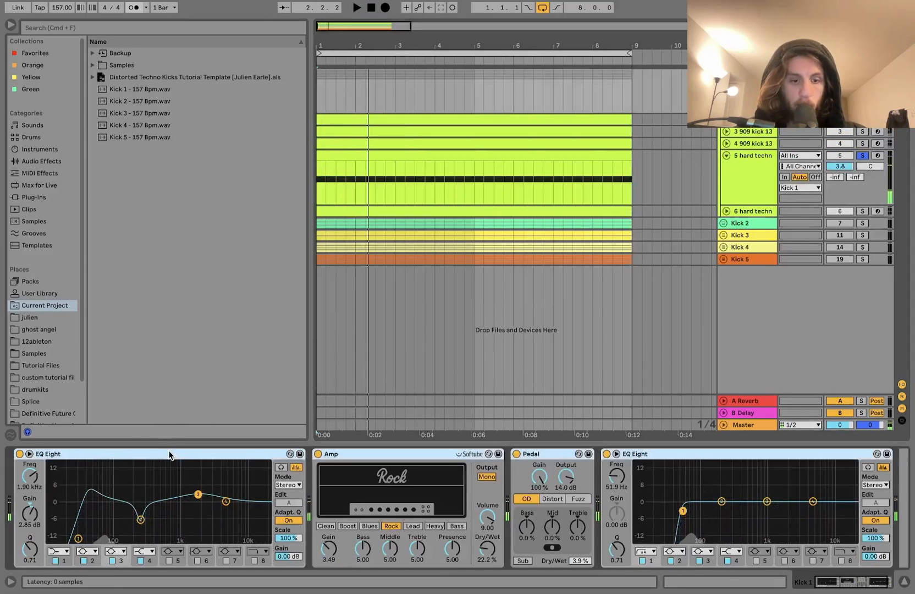
pyautogui.press('super+a')
pyautogui.press('super+g')
pyautogui.click(20, 454)
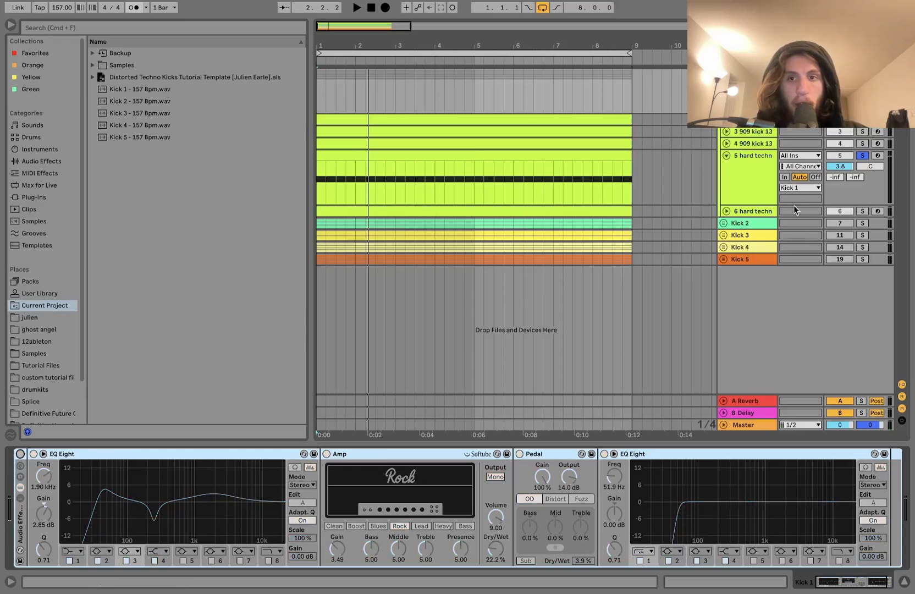
# Play track 5 in solo without the group effects, followed by track 6 in solo.
pyautogui.click(761, 174)
pyautogui.press('space')
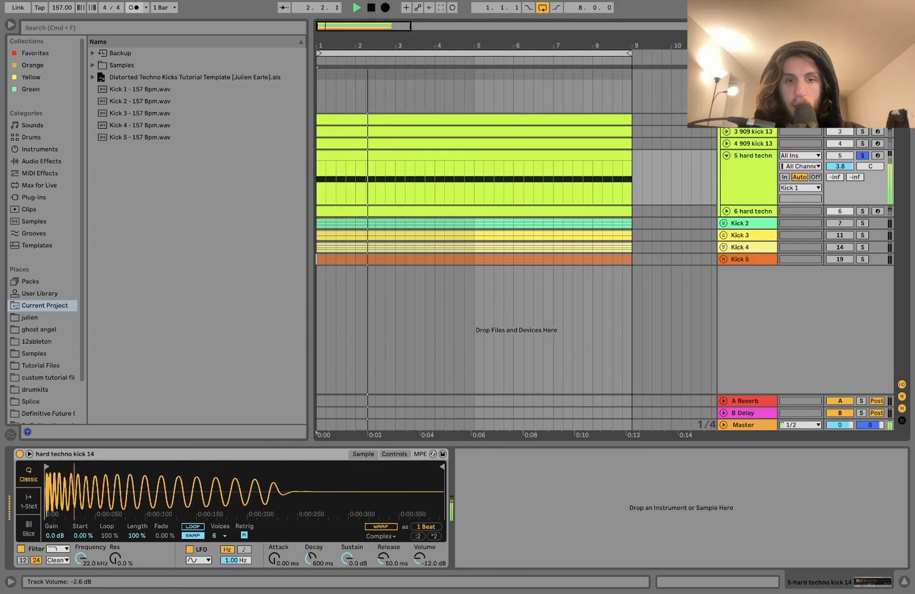
pyautogui.click(870, 212)
pyautogui.click(868, 212)
pyautogui.press('space')
pyautogui.press('space')
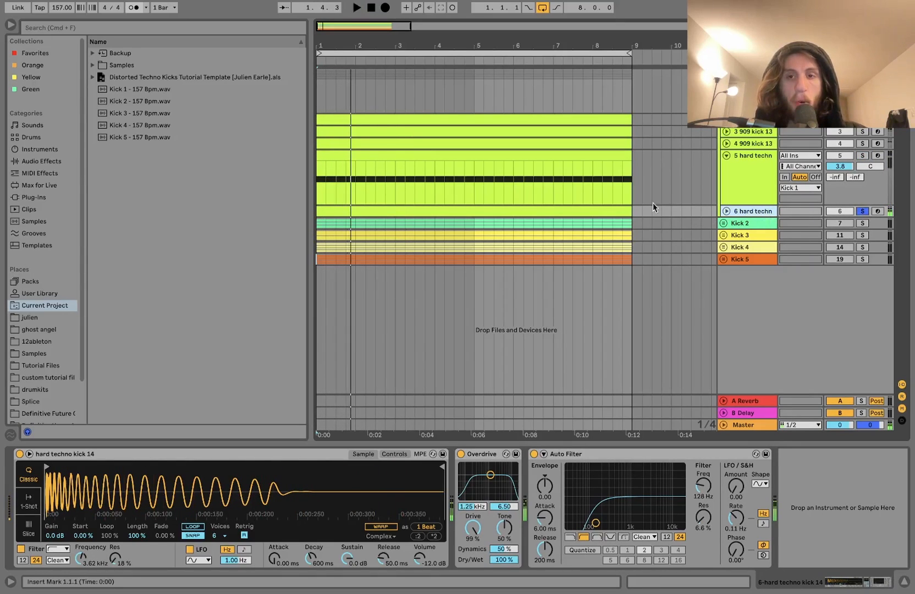
# Solo track 5 again and show the Controls page of the sampler on track 6.
pyautogui.click(863, 156)
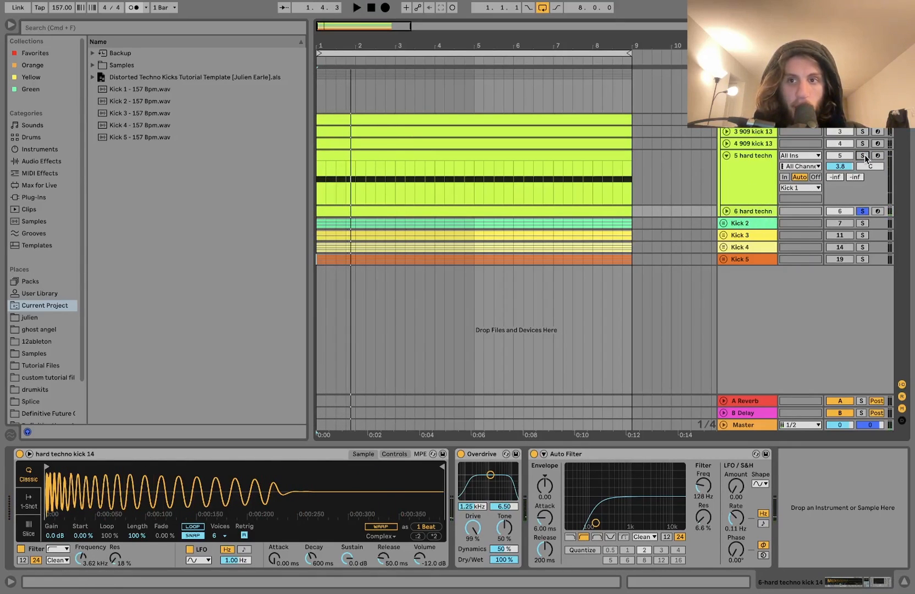
pyautogui.click(768, 166)
pyautogui.click(859, 210)
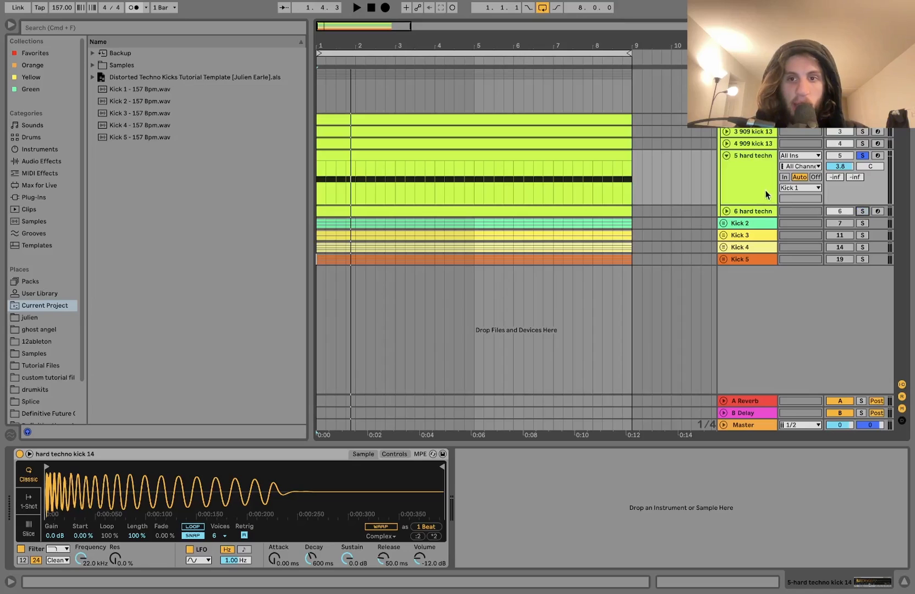
pyautogui.click(758, 214)
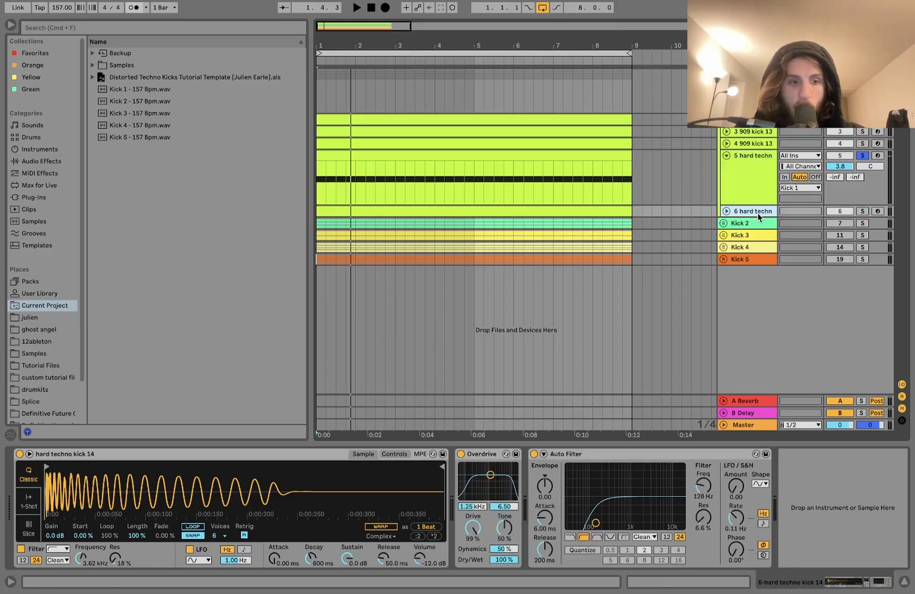
pyautogui.click(395, 454)
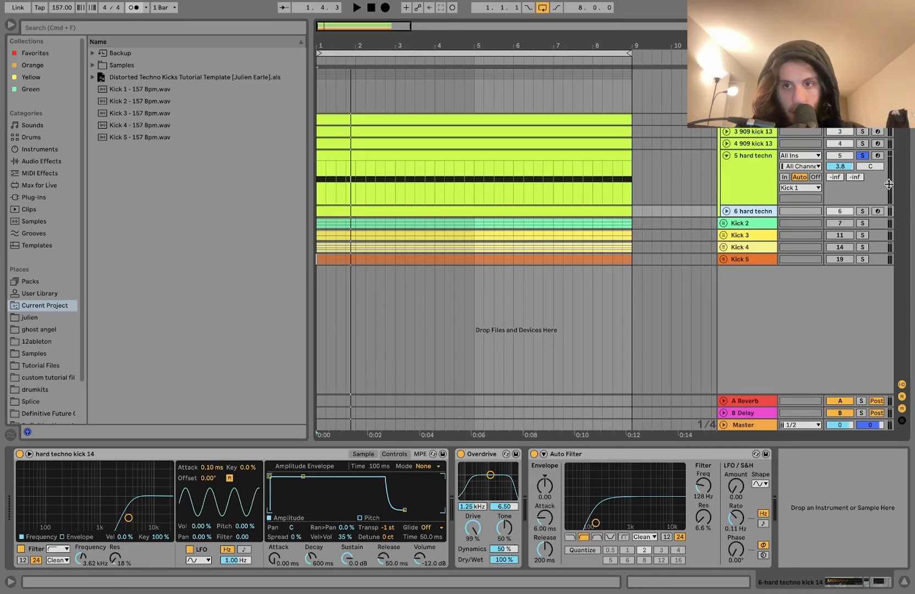
# Play track 6 in solo with its Auto Filter bypassed, toggling the Overdrive to compare the sound.
pyautogui.click(534, 455)
pyautogui.press('space')
pyautogui.click(461, 454)
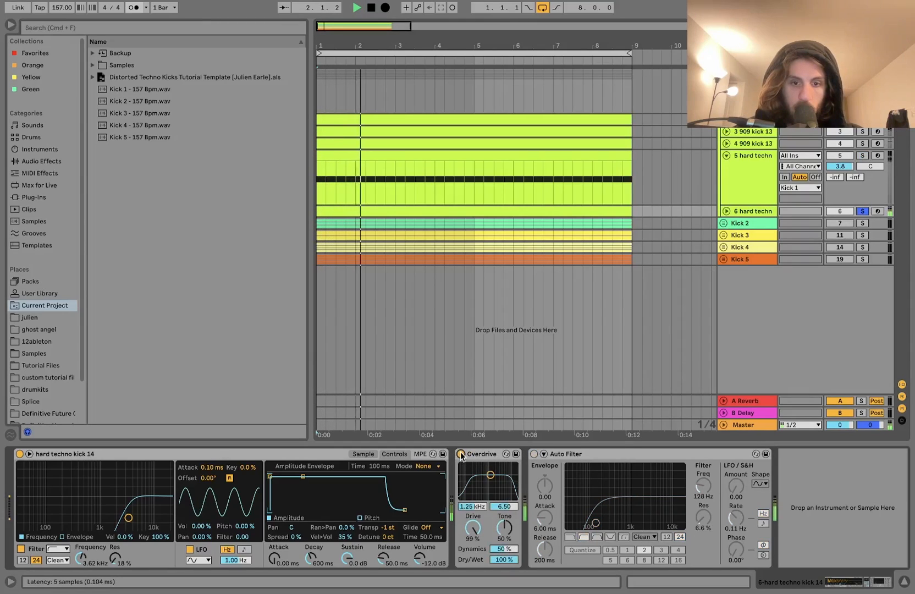
pyautogui.press('space')
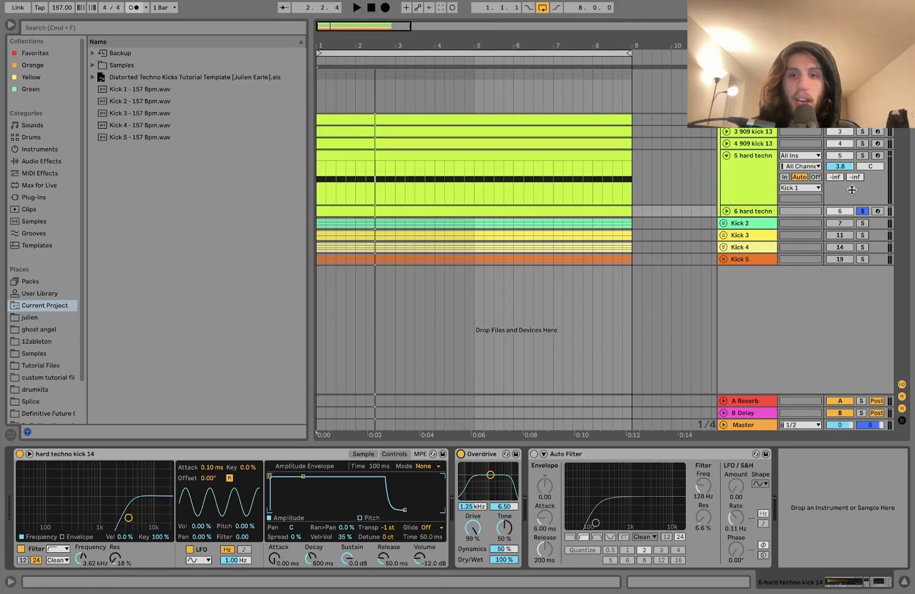
# Solo tracks 5 and 6 together, play them, and turn the Auto Filter on track 6 back on.
pyautogui.click(862, 157)
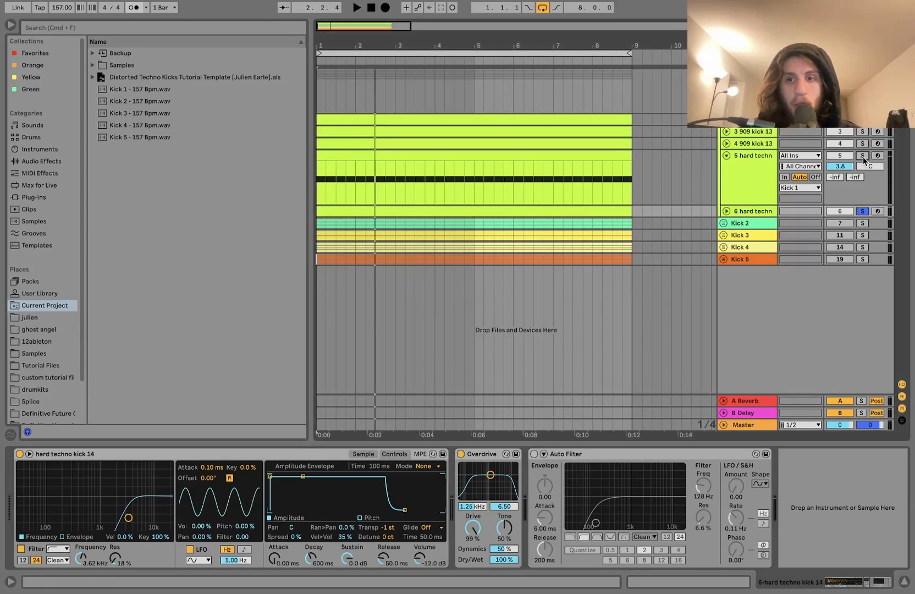
pyautogui.press('space')
pyautogui.keyDown('super'); pyautogui.click(861, 210); pyautogui.keyUp('super')
pyautogui.press('space')
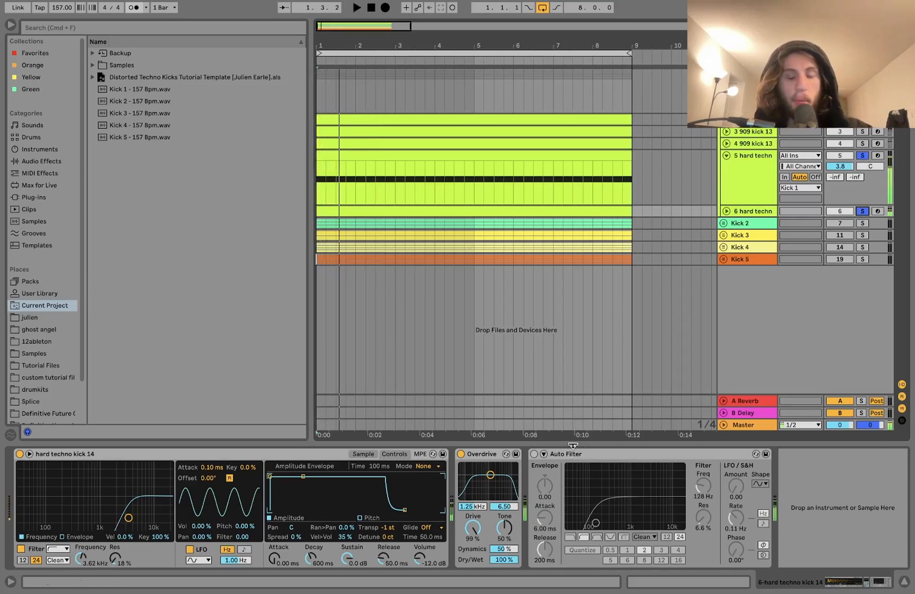
pyautogui.click(535, 454)
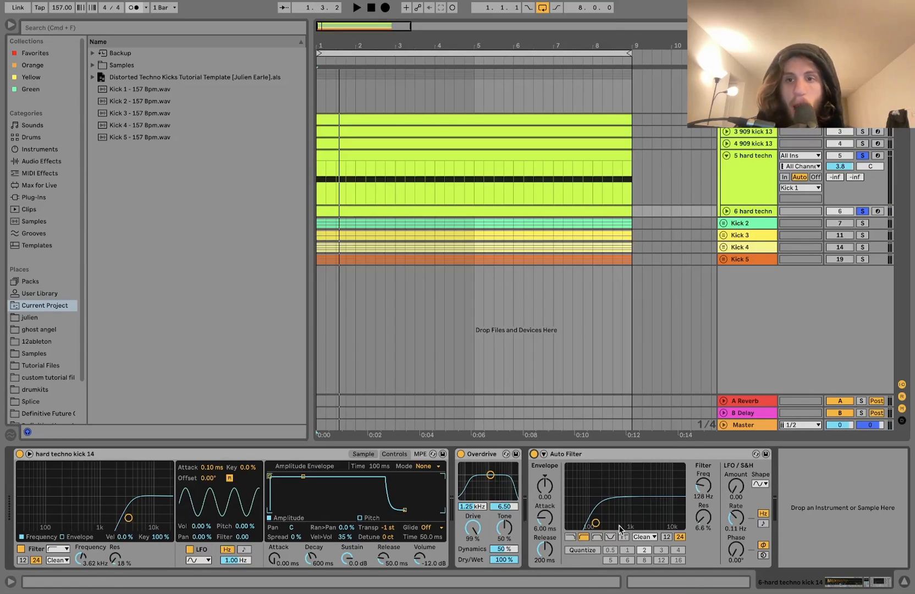
# Play tracks 5 and 6 together with the Auto Filter active and show the device chain of track 4.
pyautogui.click(749, 182)
pyautogui.click(757, 212)
pyautogui.press('space')
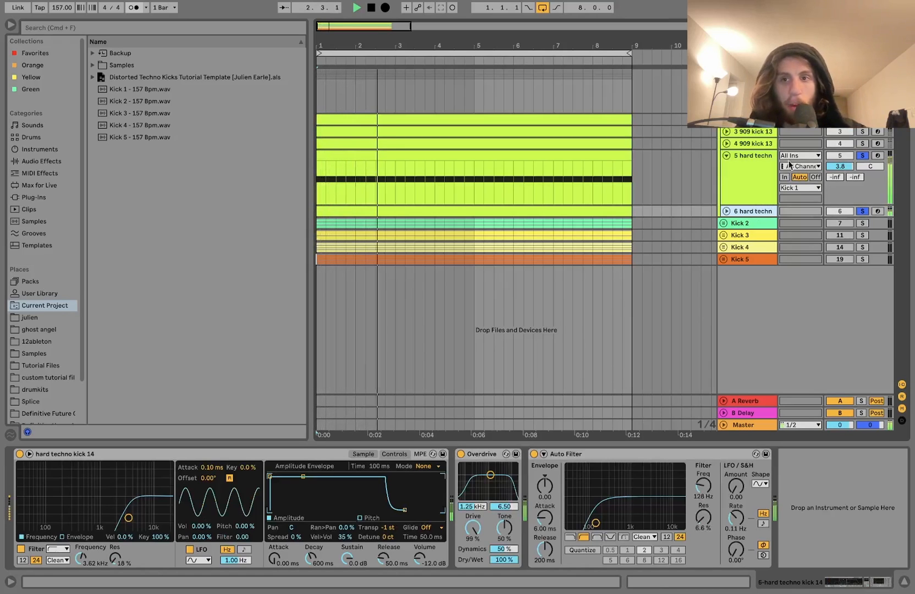
pyautogui.click(753, 143)
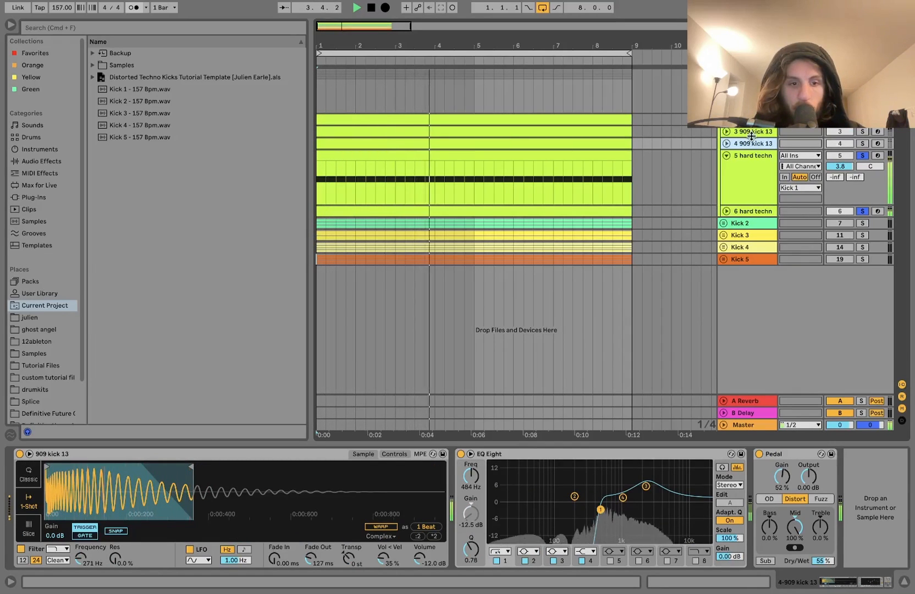
pyautogui.press('space')
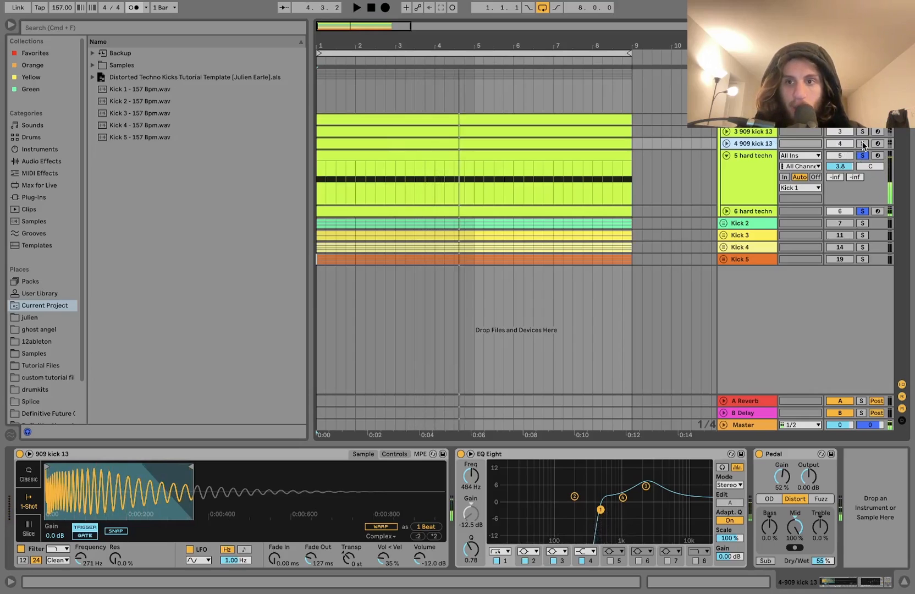
# Solo track 4 (909 kick 13) alone, play it and unfold the track.
pyautogui.click(862, 143)
pyautogui.click(754, 145)
pyautogui.press('space')
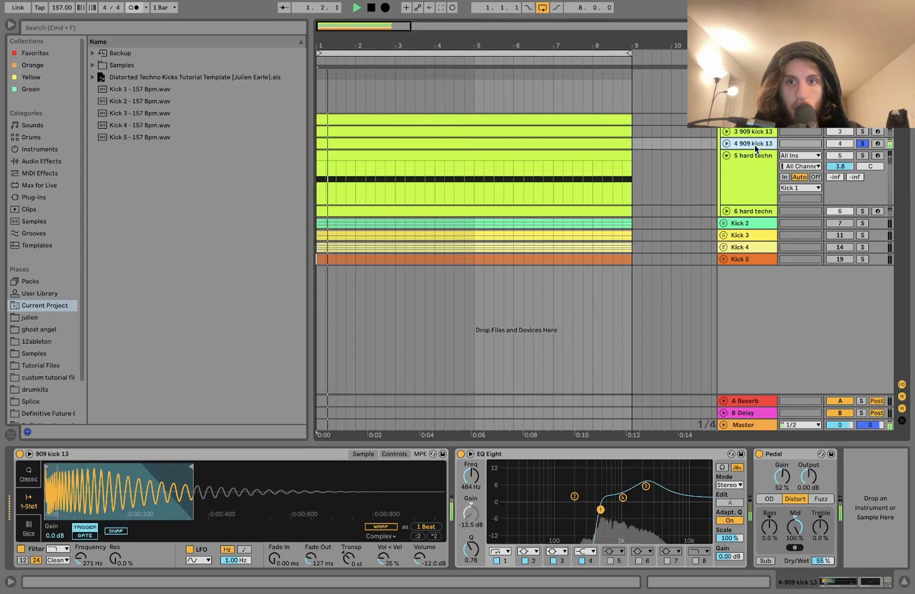
pyautogui.click(727, 144)
pyautogui.press('space')
# Bypass the EQ Eight and Pedal on track 4, play the dry sound and show the sampler's Controls page.
pyautogui.click(461, 454)
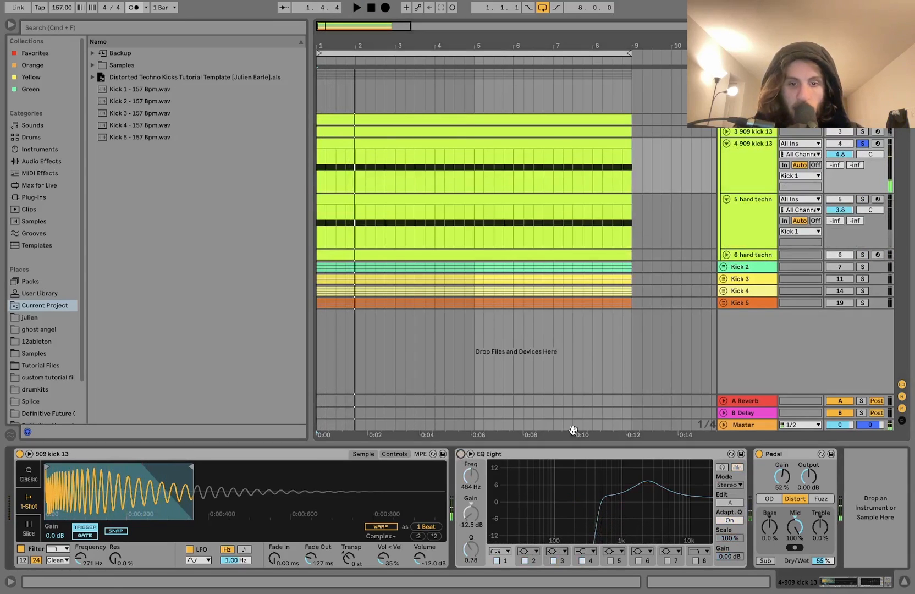
pyautogui.click(759, 454)
pyautogui.press('space')
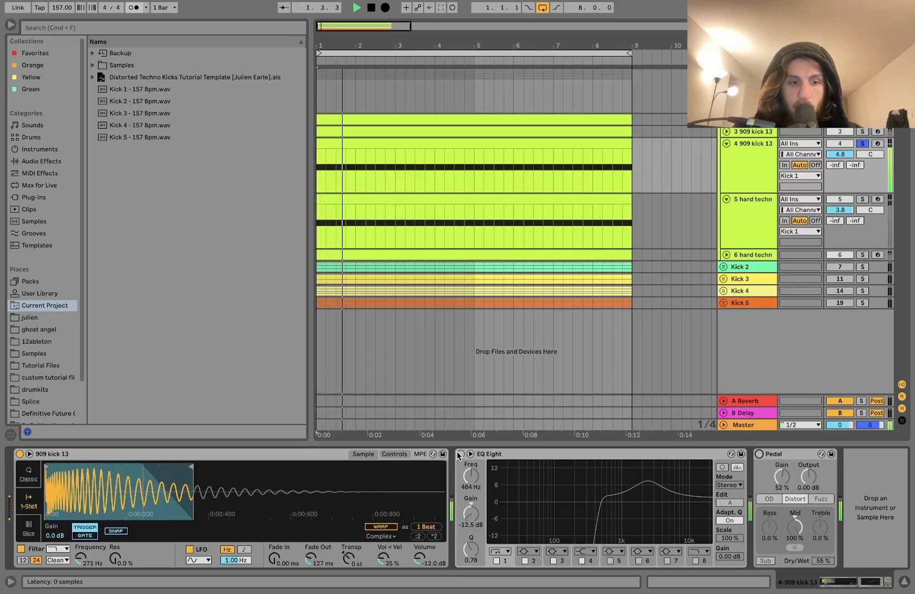
pyautogui.click(394, 454)
pyautogui.press('space')
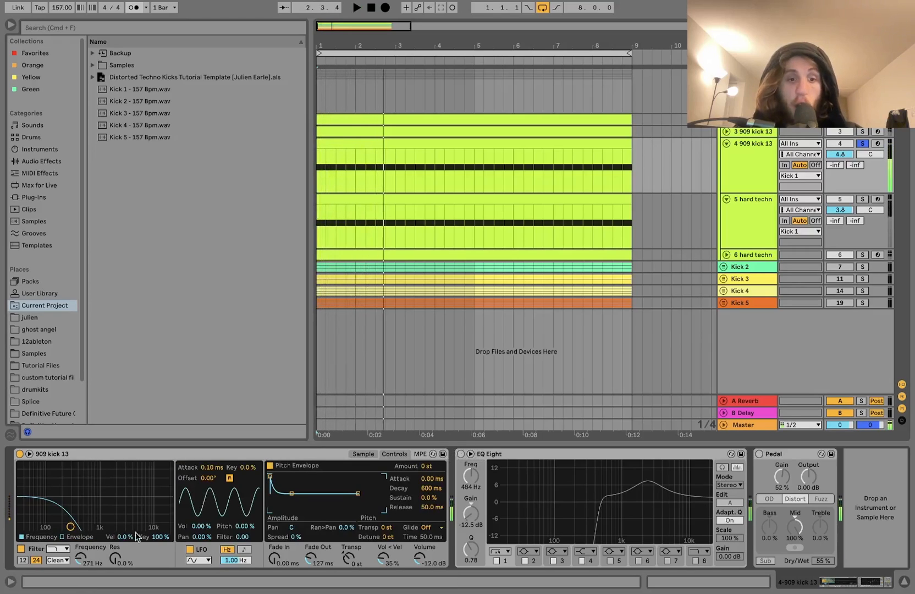
# Reactivate the EQ Eight and Pedal on track 4 and play the processed sound.
pyautogui.press('space')
pyautogui.click(461, 454)
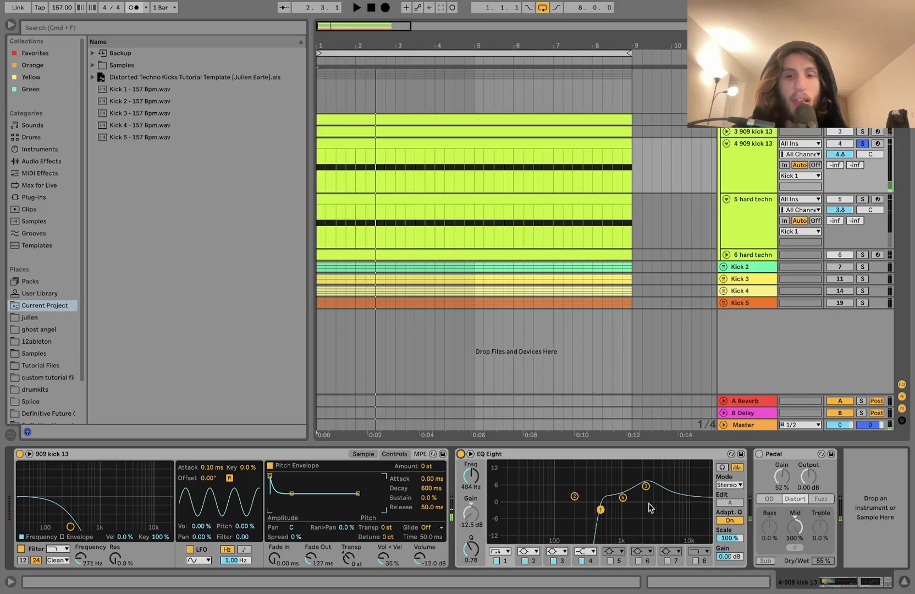
pyautogui.click(759, 454)
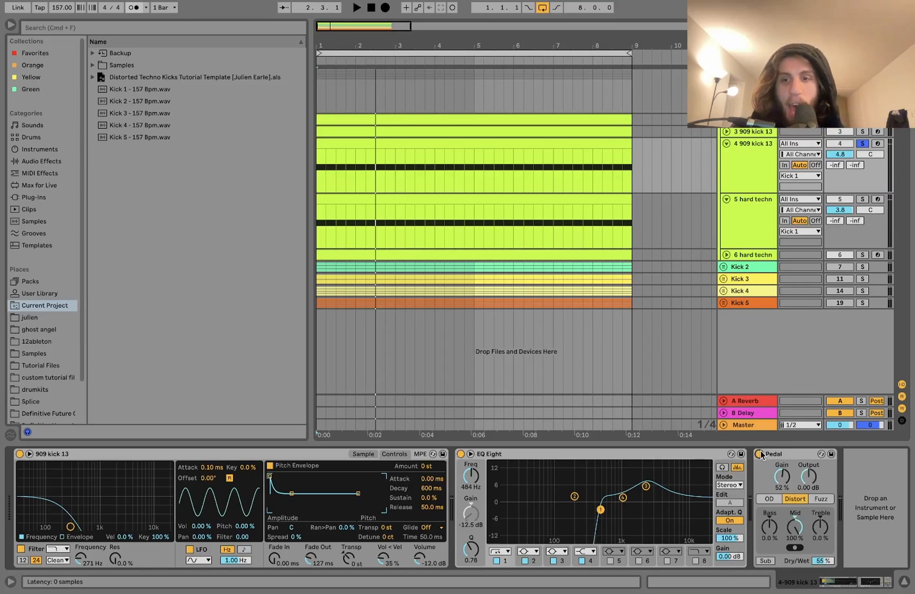
pyautogui.press('space')
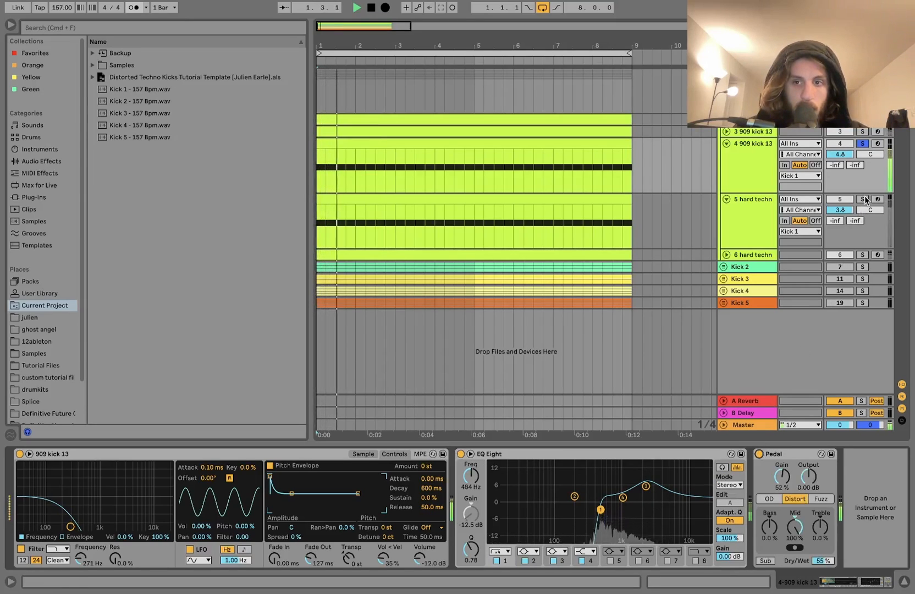
# Play tracks 4, 5 and 6 soloed together and check the device chains of tracks 5 and 4.
pyautogui.click(863, 255)
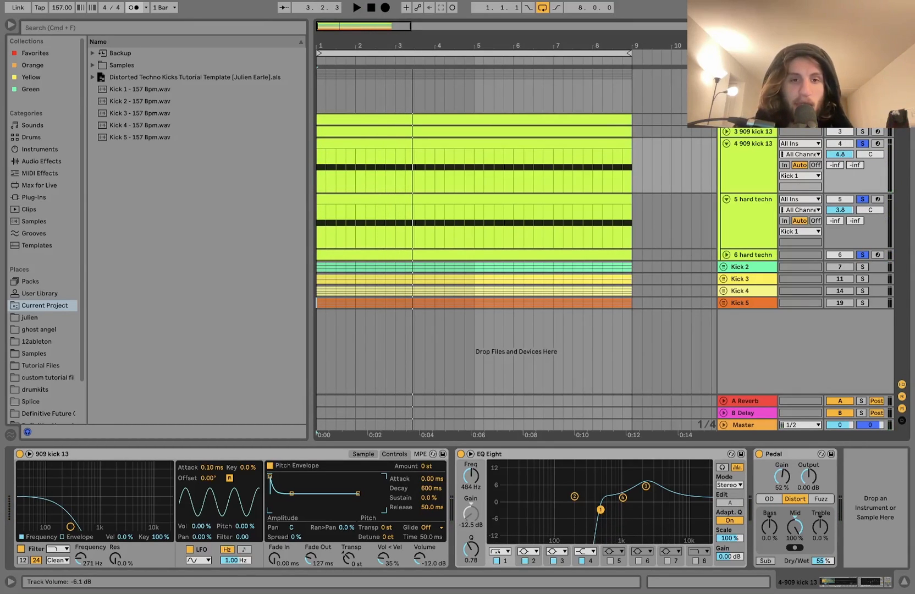
pyautogui.press('space')
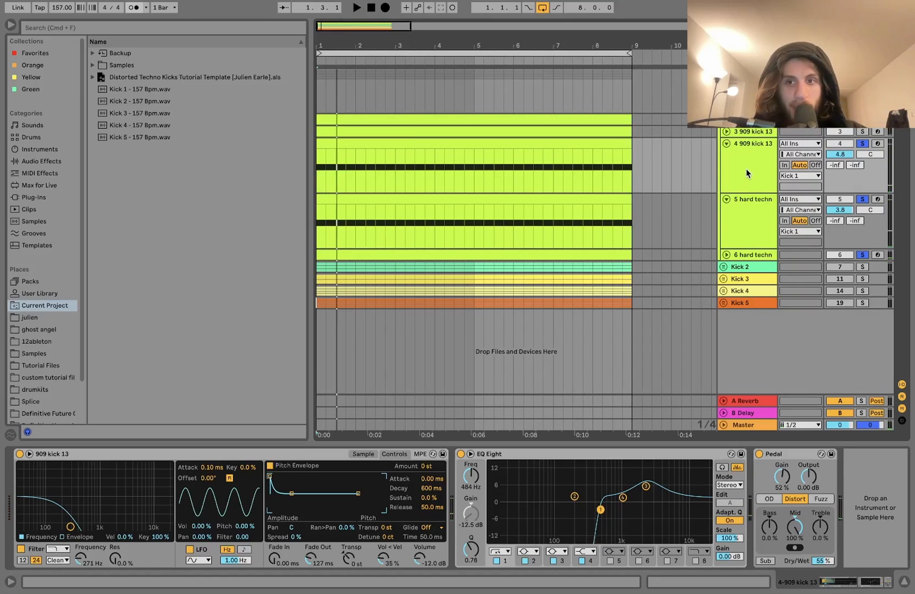
pyautogui.click(743, 221)
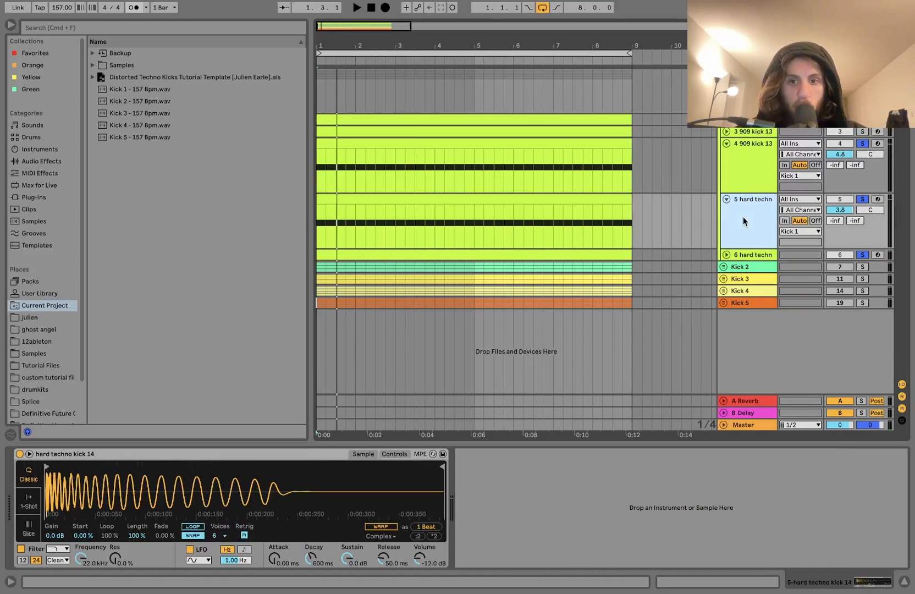
pyautogui.click(840, 144)
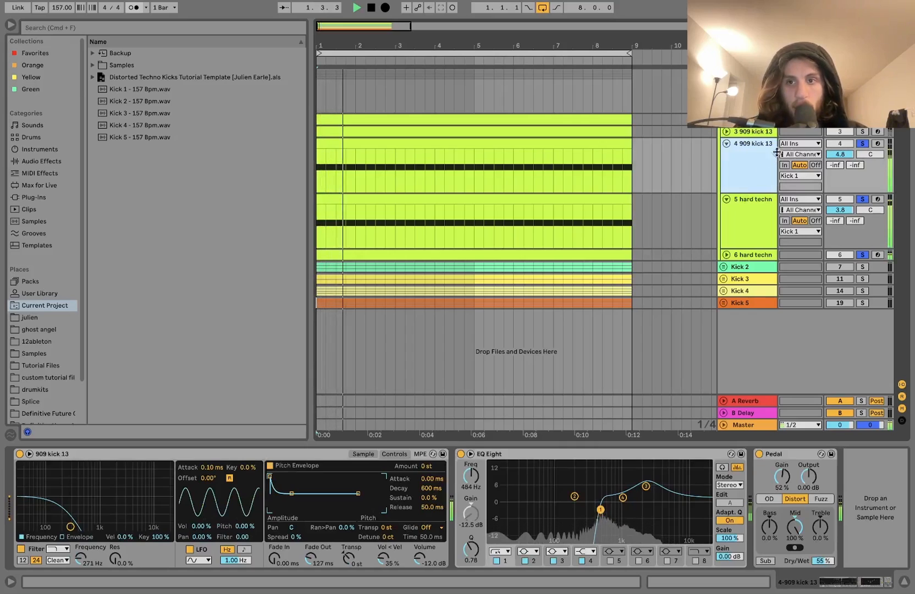
# Examine the device chain of track 3 (909 kick 13), from the Reverb to the last Auto Filter.
pyautogui.click(755, 132)
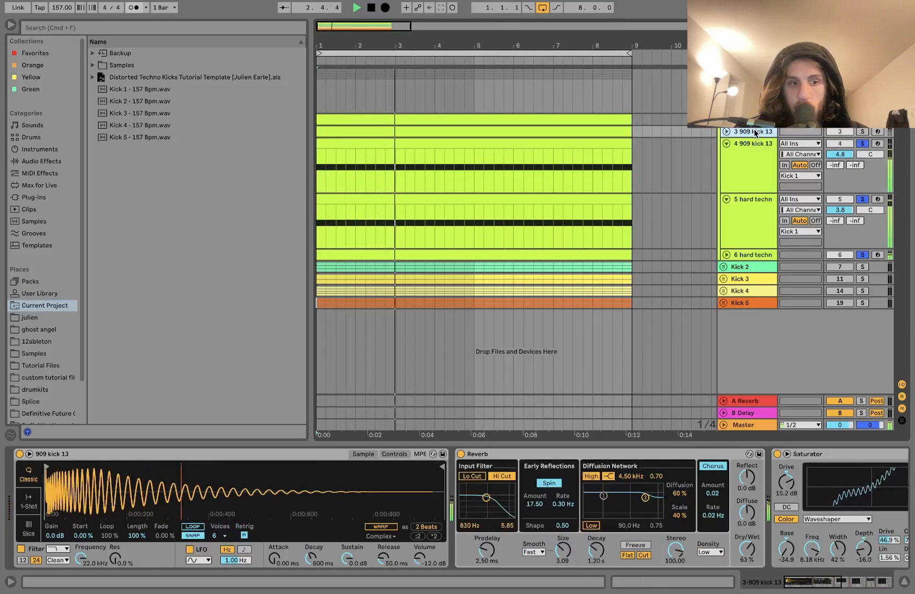
pyautogui.hscroll(10, 706, 487)
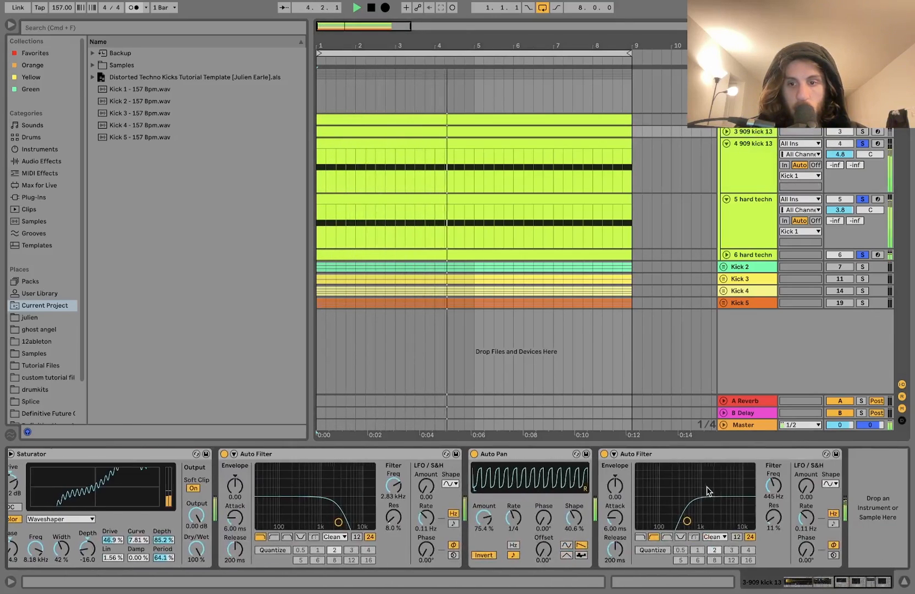
pyautogui.hscroll(-4, 706, 487)
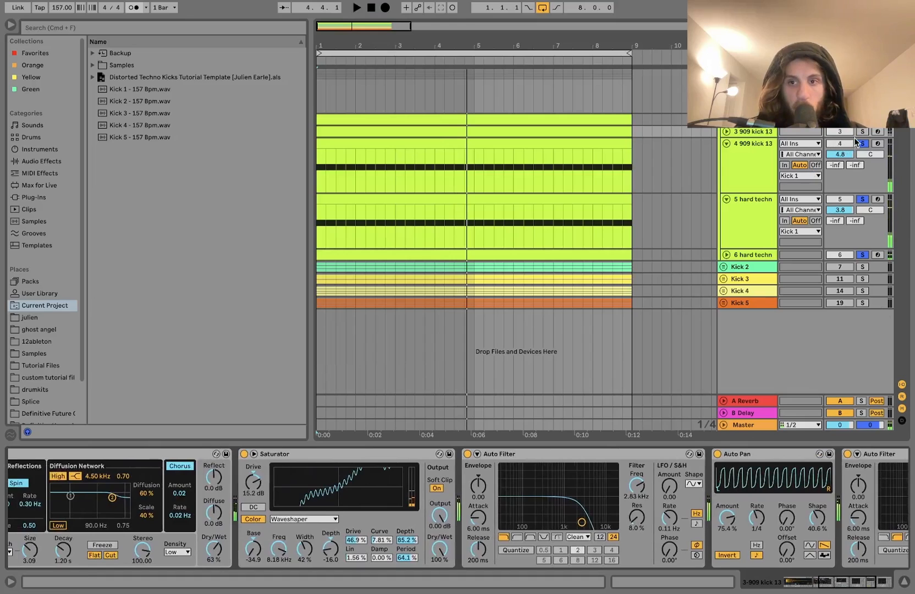
# Play the soloed kick layers, and solo track 2 (909 kick 13) to hear it alone.
pyautogui.press('space')
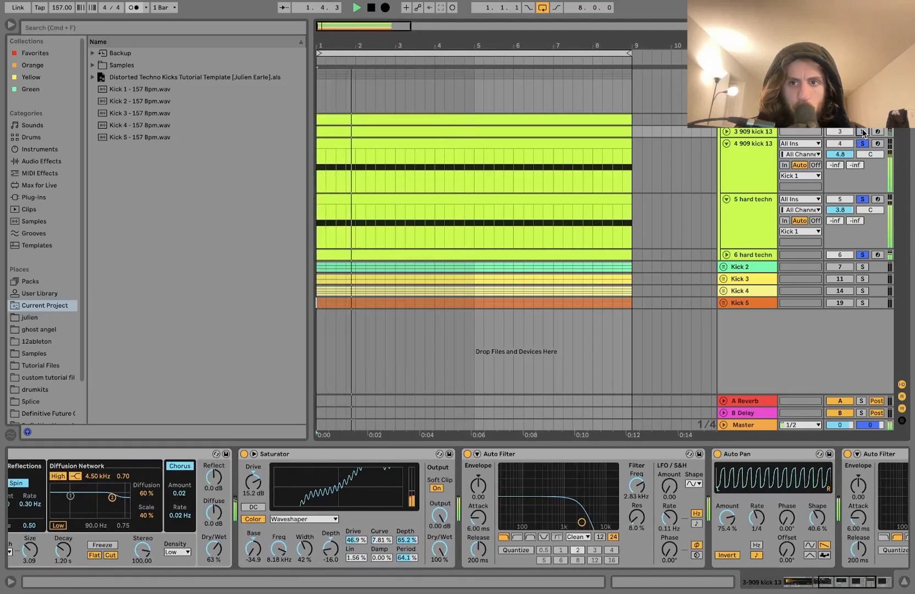
pyautogui.click(864, 119)
pyautogui.press('space')
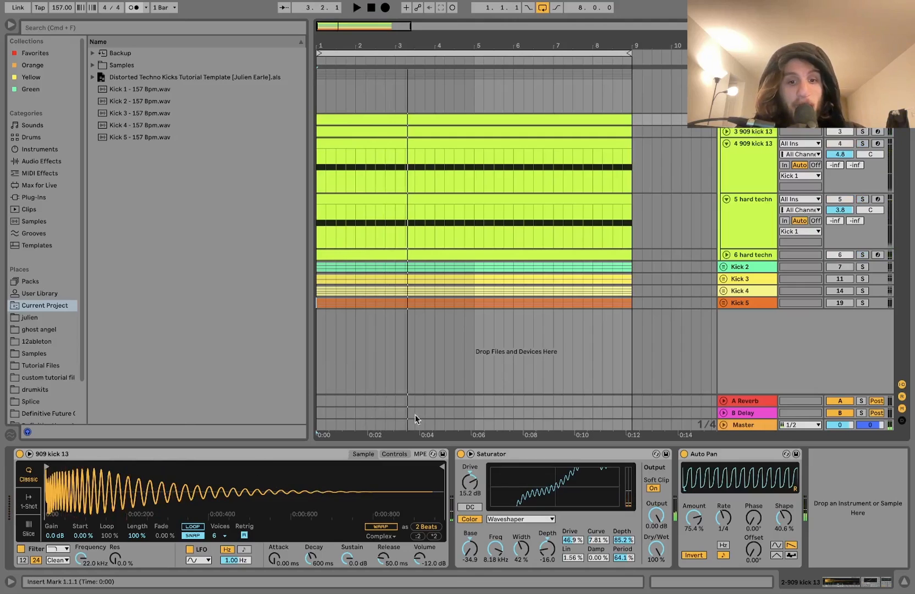
# Bypass the Saturator and Auto Pan on track 2 (909 kick 13) and play the unprocessed kick.
pyautogui.click(459, 454)
pyautogui.click(684, 454)
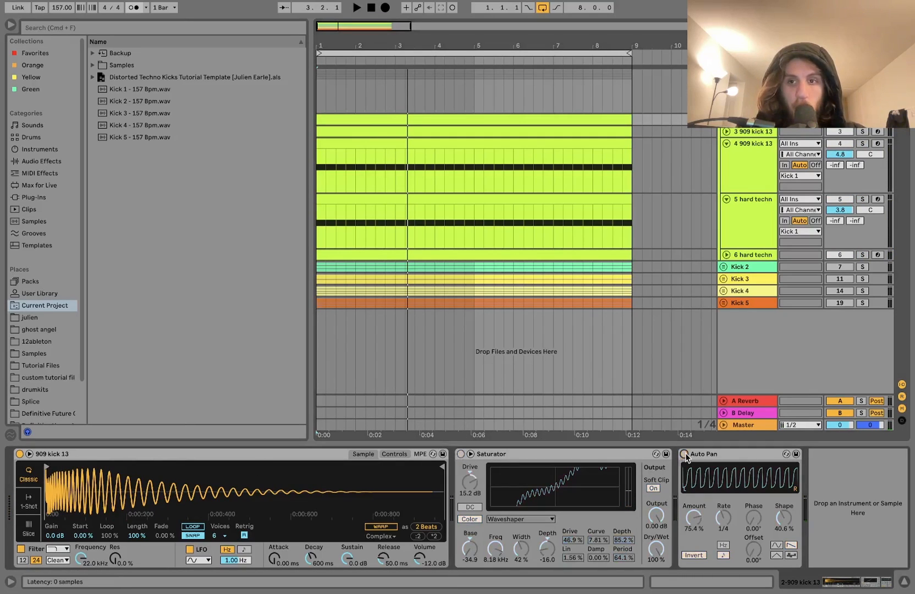
pyautogui.press('space')
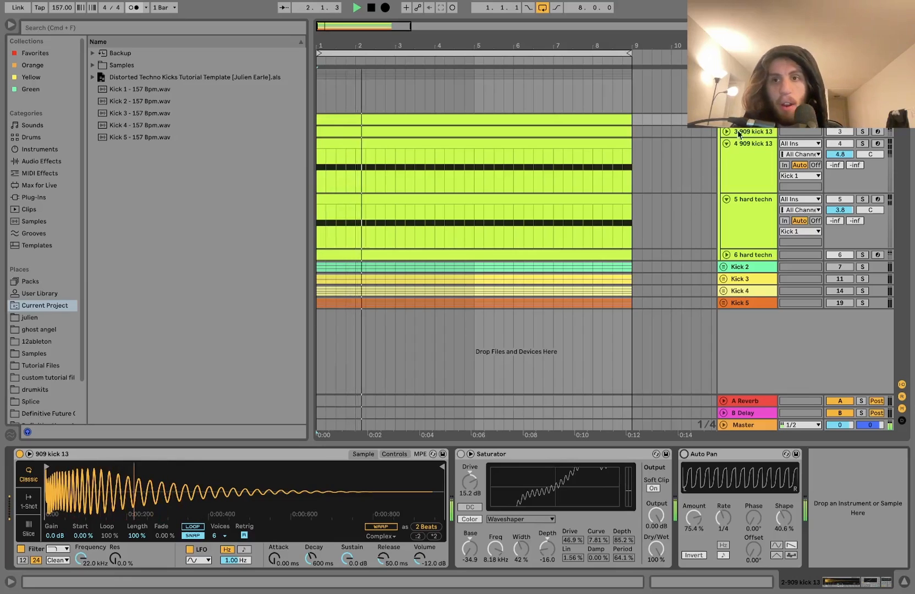
# Try a volume of 6.0 dB on track 2, play it, and undo the volume change.
pyautogui.scroll(2, 756, 132)
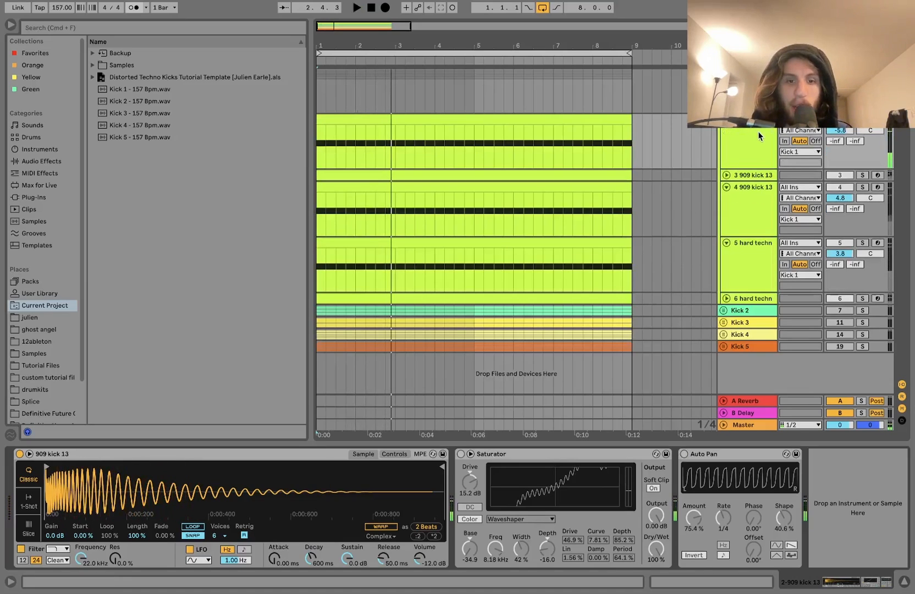
pyautogui.moveTo(842, 130); pyautogui.dragTo(851, 131)
pyautogui.press('space')
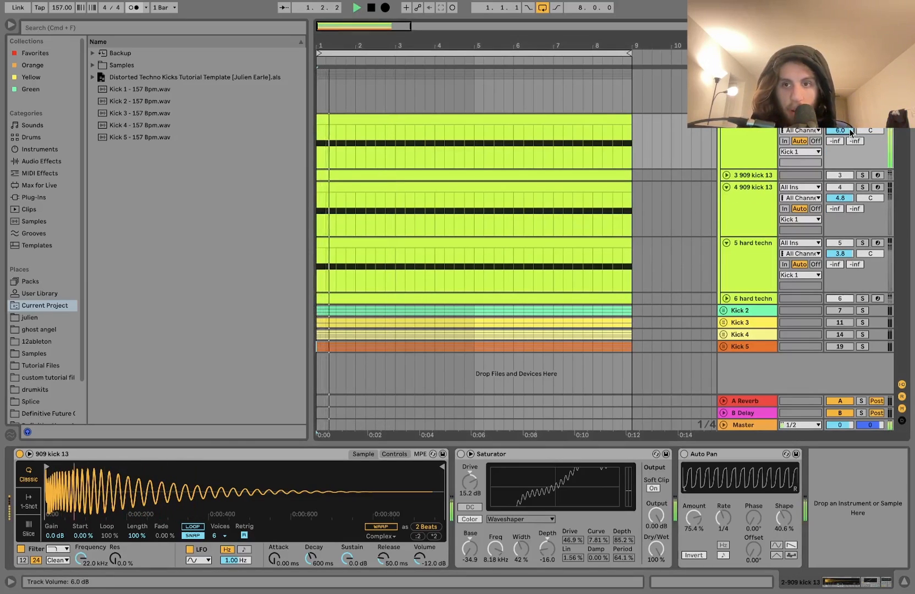
pyautogui.press('space')
pyautogui.press('super+z')
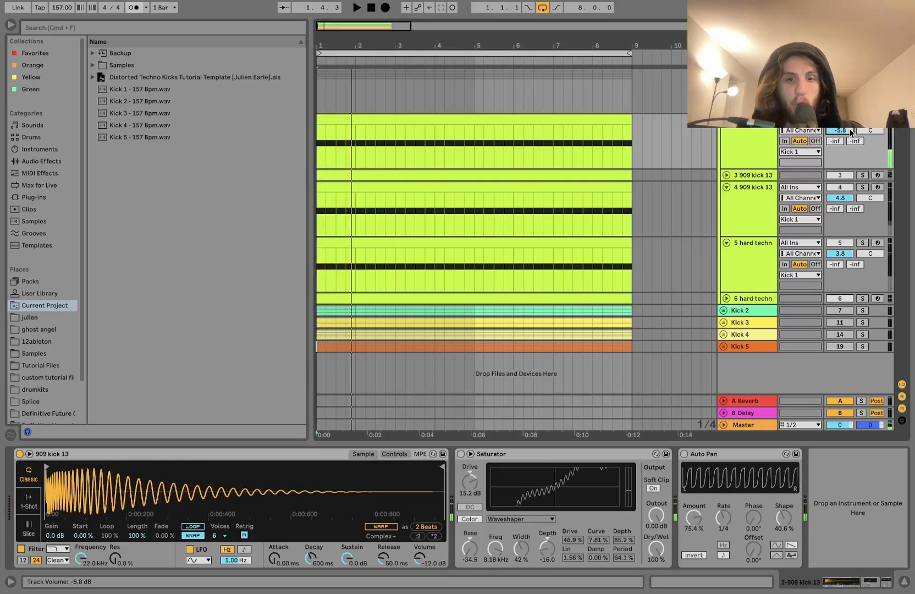
# Reactivate the Saturator on track 2 and play the kick with only that distortion.
pyautogui.click(461, 455)
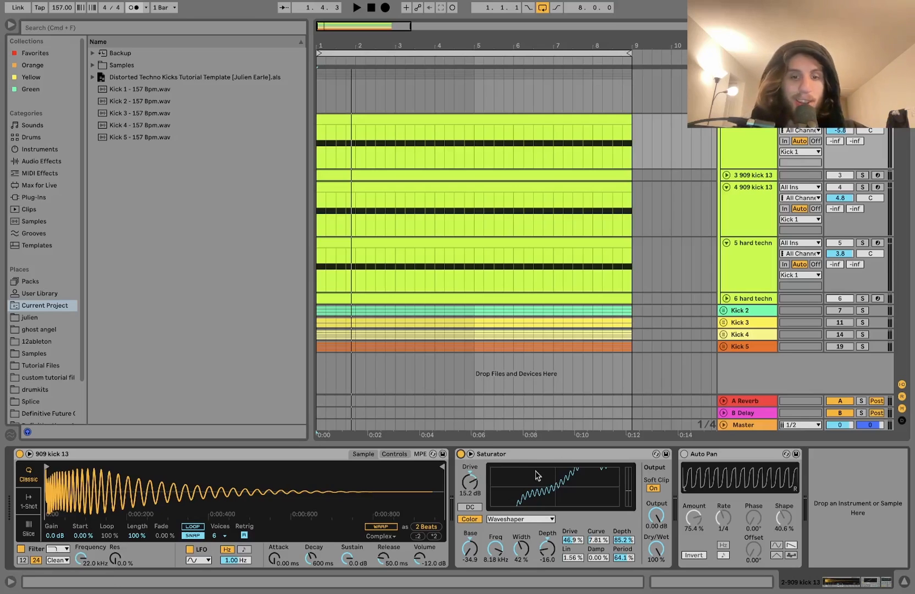
pyautogui.press('space')
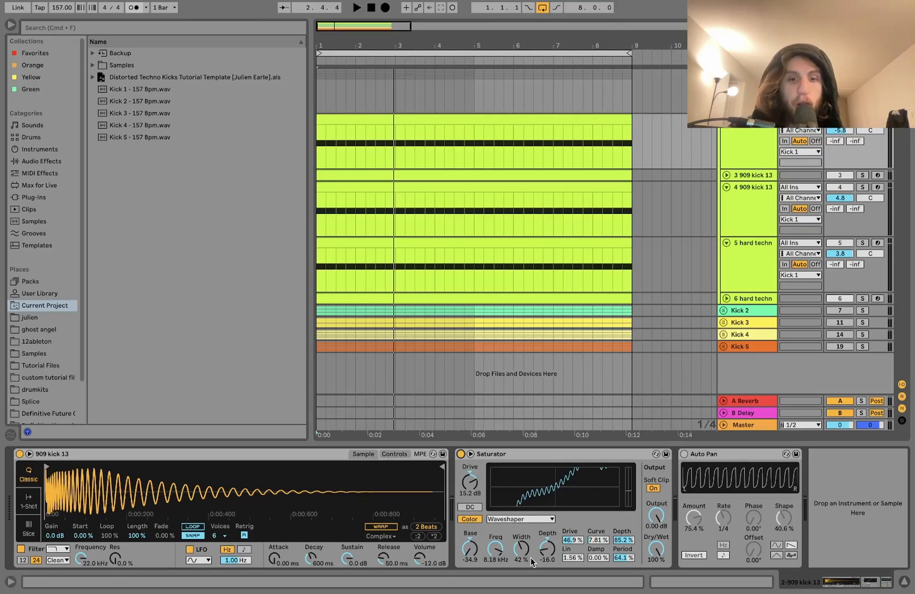
pyautogui.press('space')
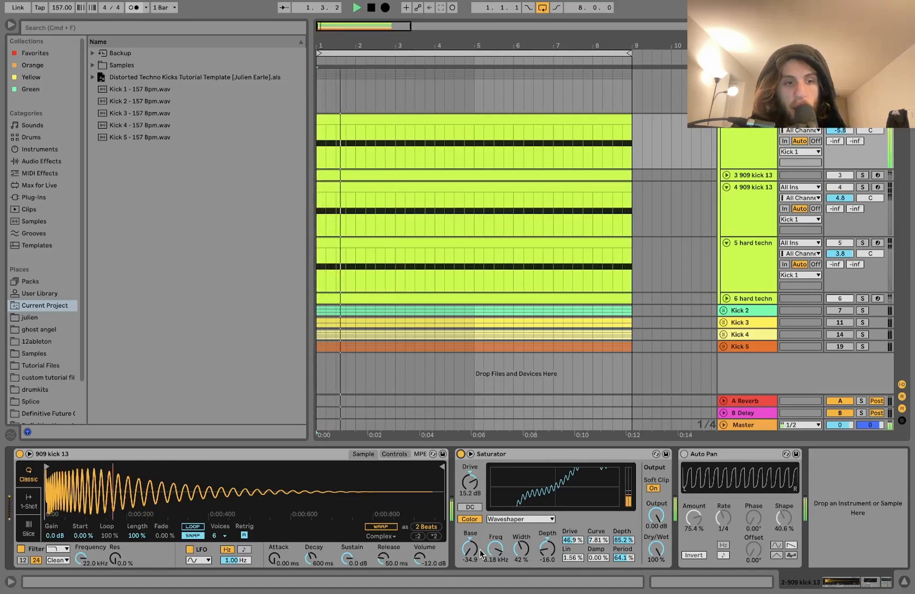
pyautogui.press('space')
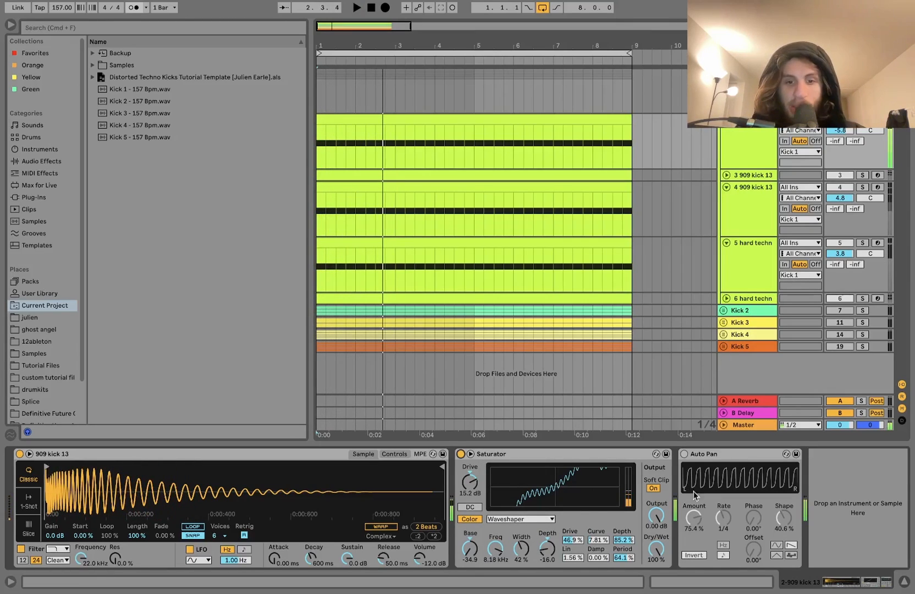
# Reactivate the Auto Pan on track 2 and play the fully processed kick.
pyautogui.click(685, 454)
pyautogui.press('space')
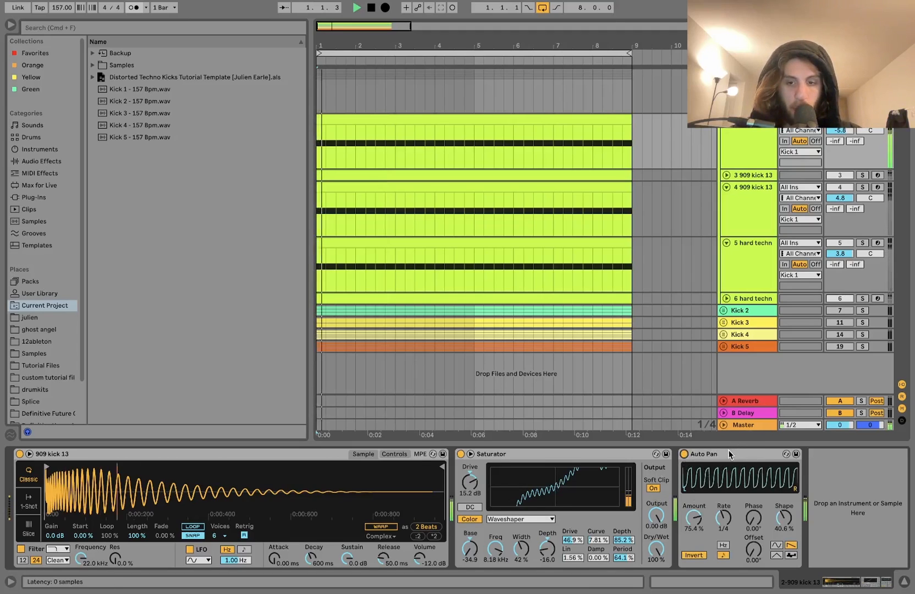
pyautogui.press('space')
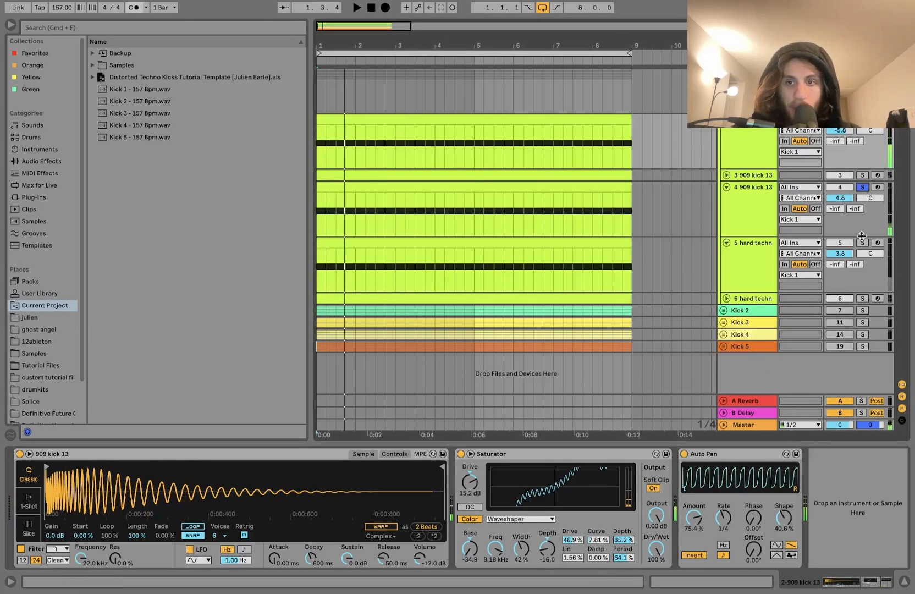
# Solo tracks 4, 5 and 6 together with track 2 and play the combined layers.
pyautogui.click(862, 299)
pyautogui.press('space')
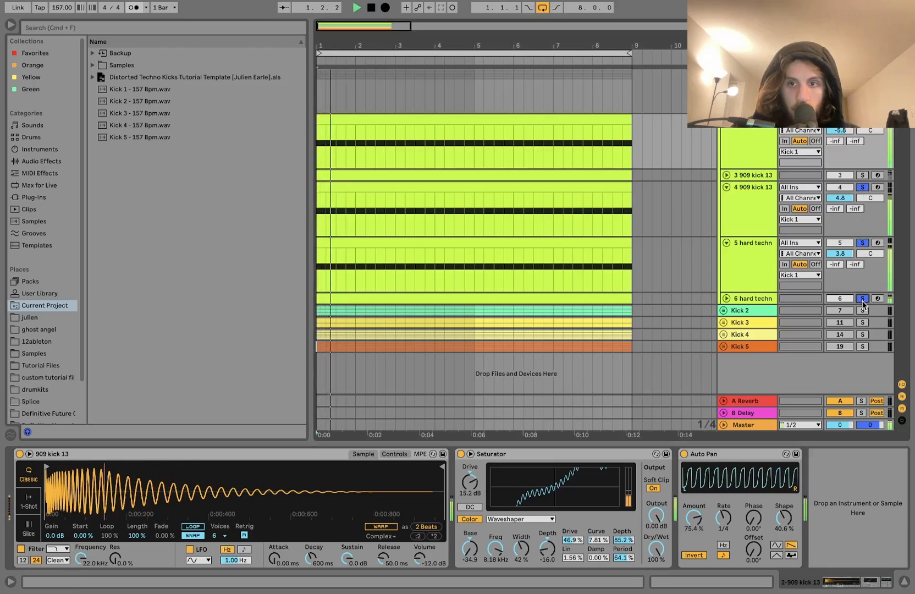
pyautogui.press('space')
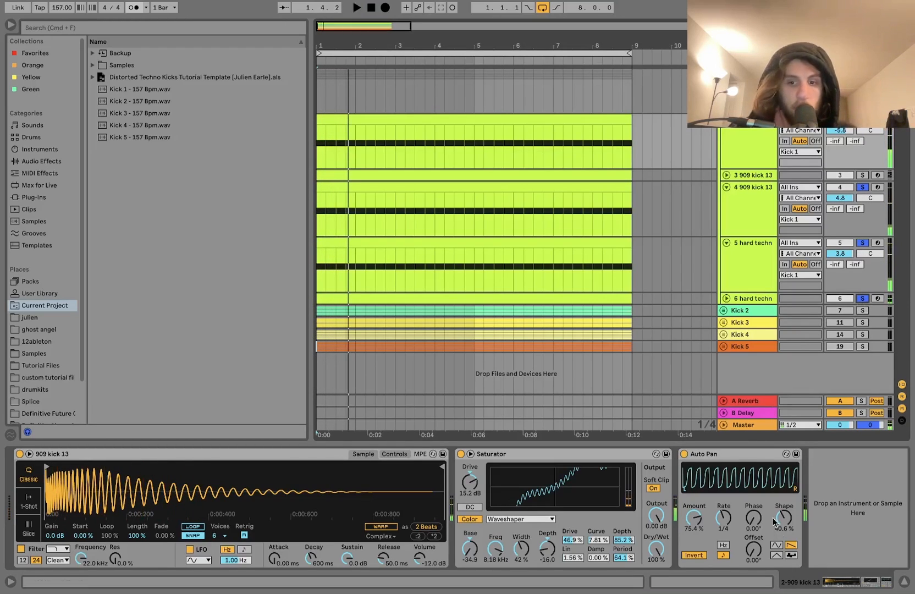
# Set the Shape of the Auto Pan on track 2 to about 42.1% and play the soloed layers.
pyautogui.moveTo(782, 529); pyautogui.dragTo(782, 511)
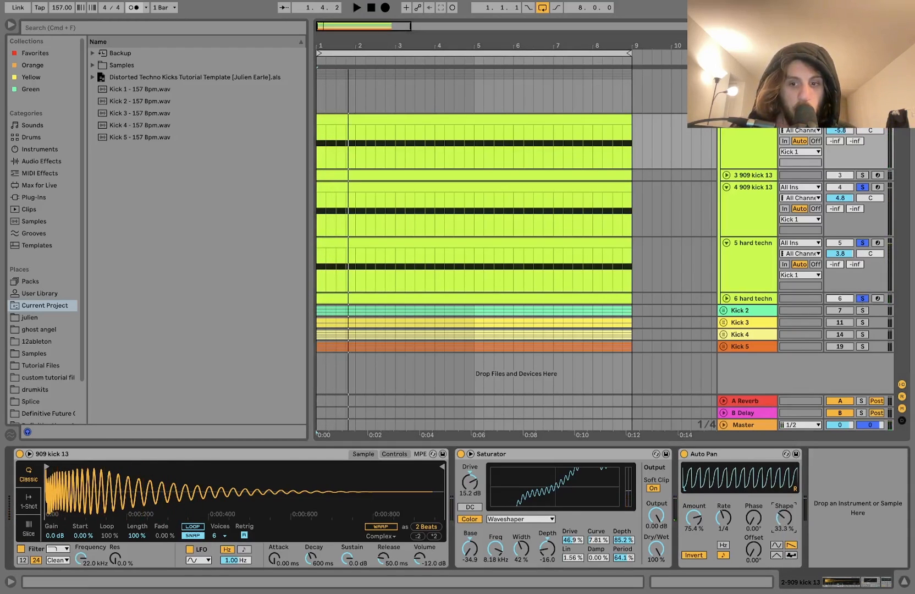
pyautogui.press('space')
pyautogui.press('space')
# Solo track 3 (909 kick 13), play it, and examine its sampler, Reverb and Saturator settings.
pyautogui.click(859, 175)
pyautogui.press('space')
pyautogui.click(785, 174)
pyautogui.hscroll(-10, 516, 519)
pyautogui.hscroll(-5, 490, 518)
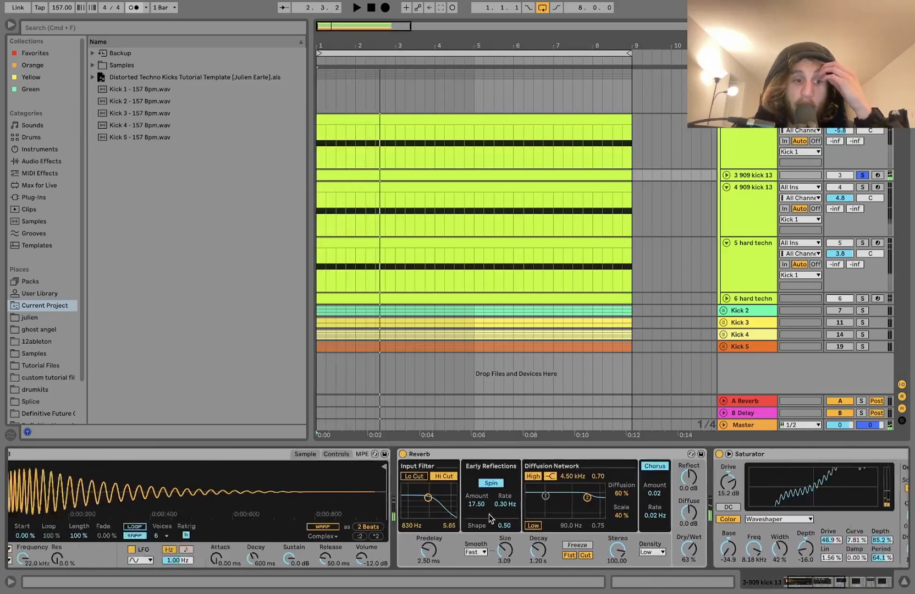
pyautogui.hscroll(10, 367, 497)
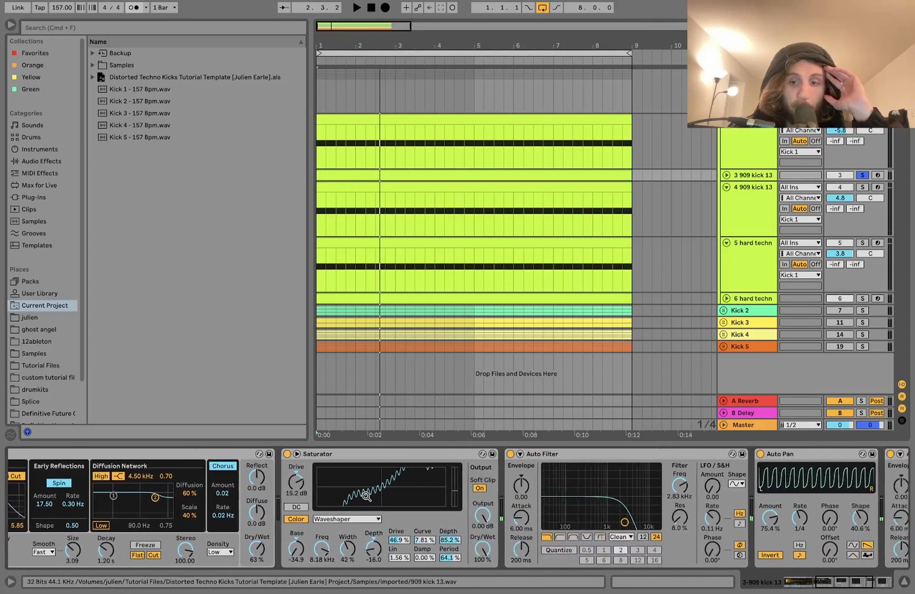
pyautogui.hscroll(-10, 367, 500)
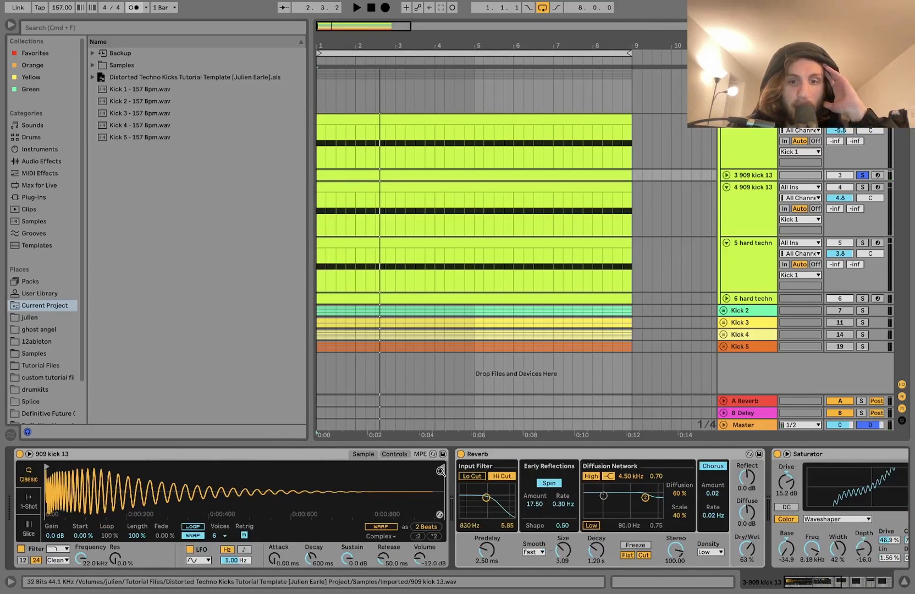
pyautogui.hscroll(10, 369, 498)
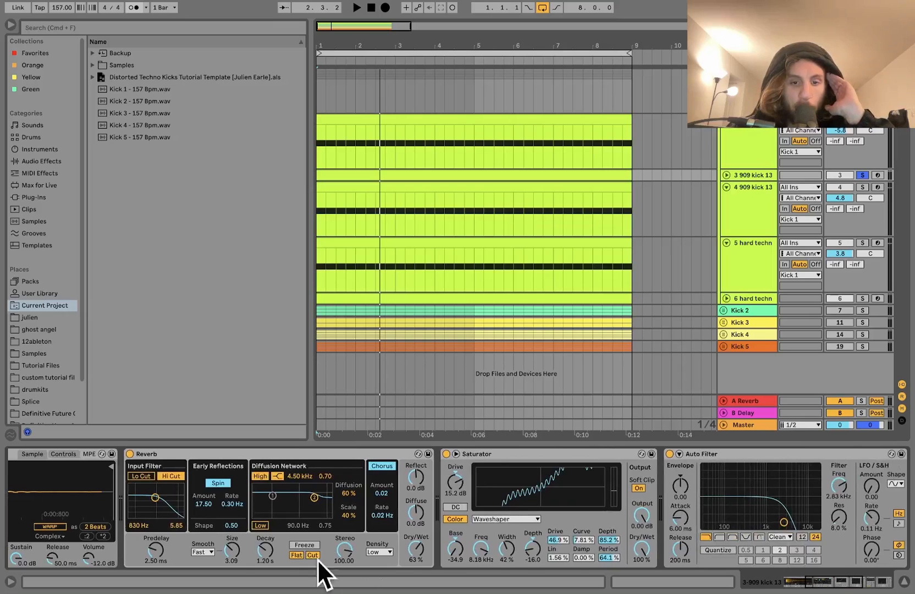
# Play soloed track 3 and check its first Auto Filter and its Auto Pan.
pyautogui.press('space')
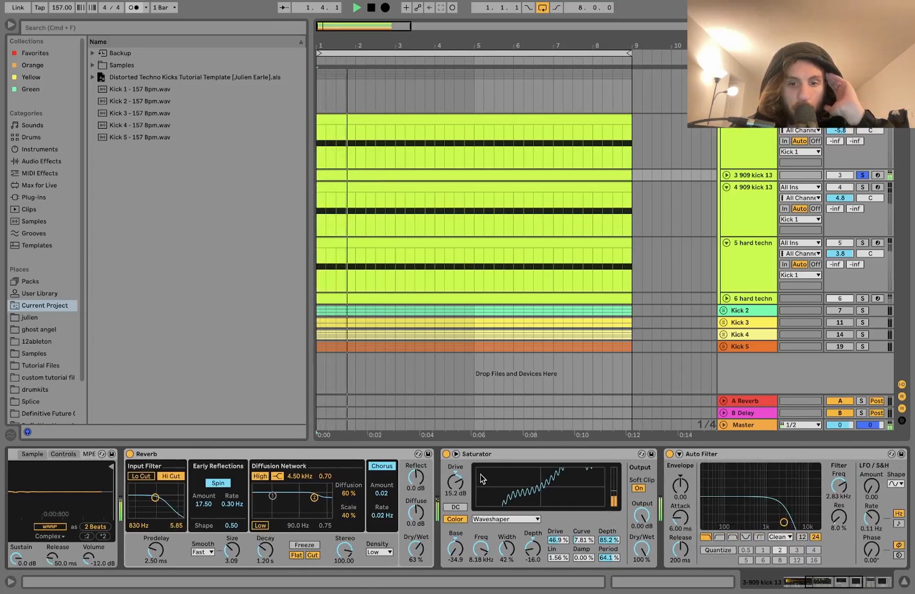
pyautogui.hscroll(8, 481, 478)
pyautogui.click(321, 454)
pyautogui.press('space')
pyautogui.press('space')
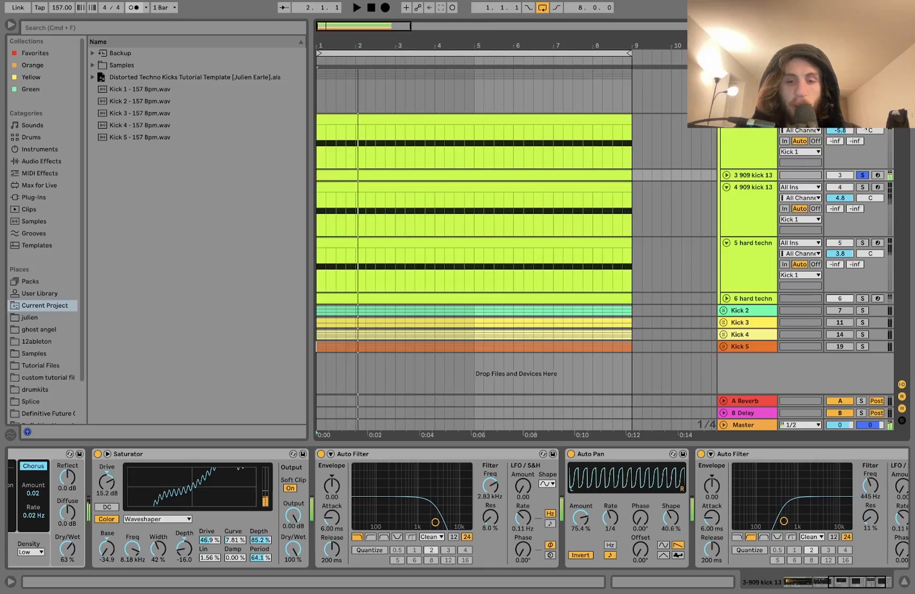
pyautogui.hscroll(3, 584, 517)
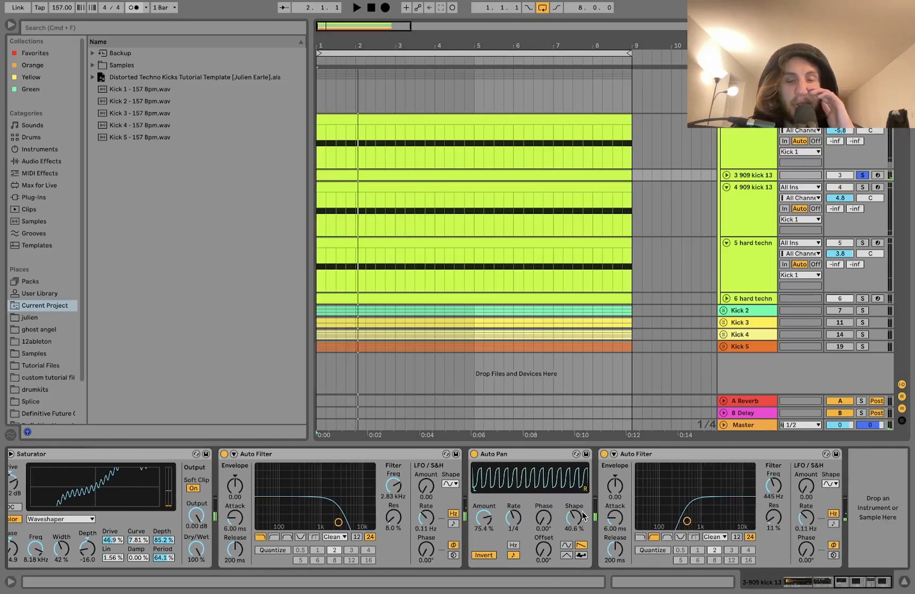
pyautogui.click(499, 459)
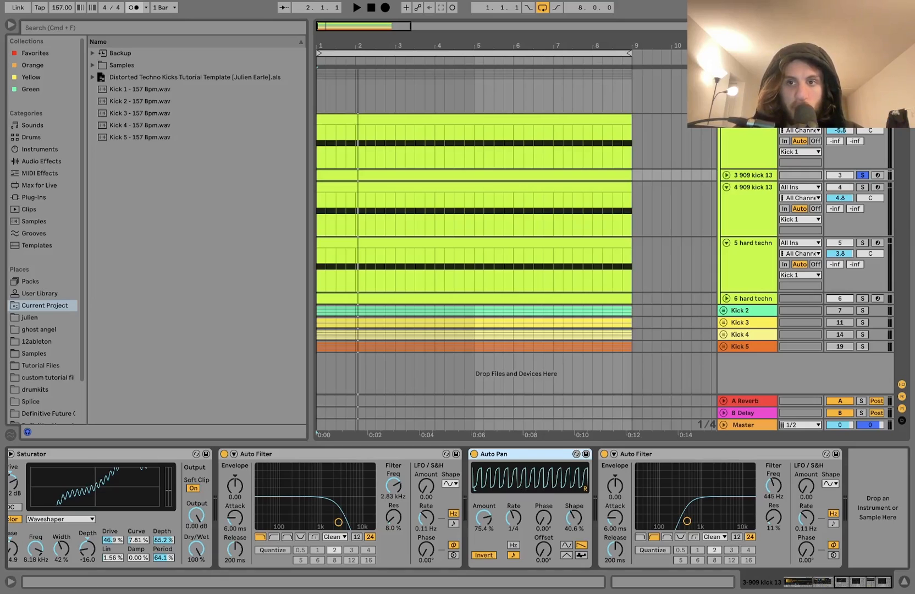
# Clear the layer solos and play the whole Kick 1 group with its effect rack bypassed, then reactivated.
pyautogui.click(863, 74)
pyautogui.click(20, 456)
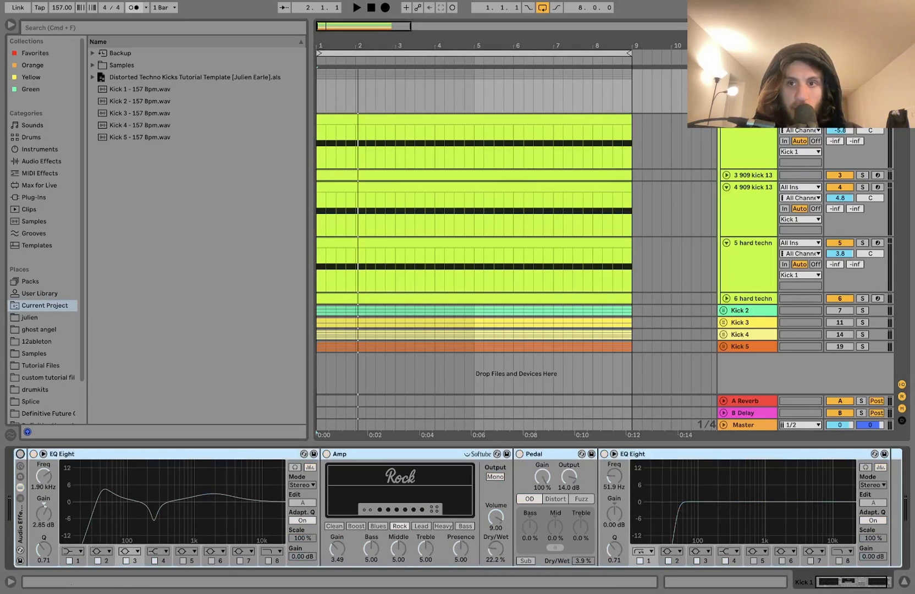
pyautogui.press('space')
pyautogui.click(20, 454)
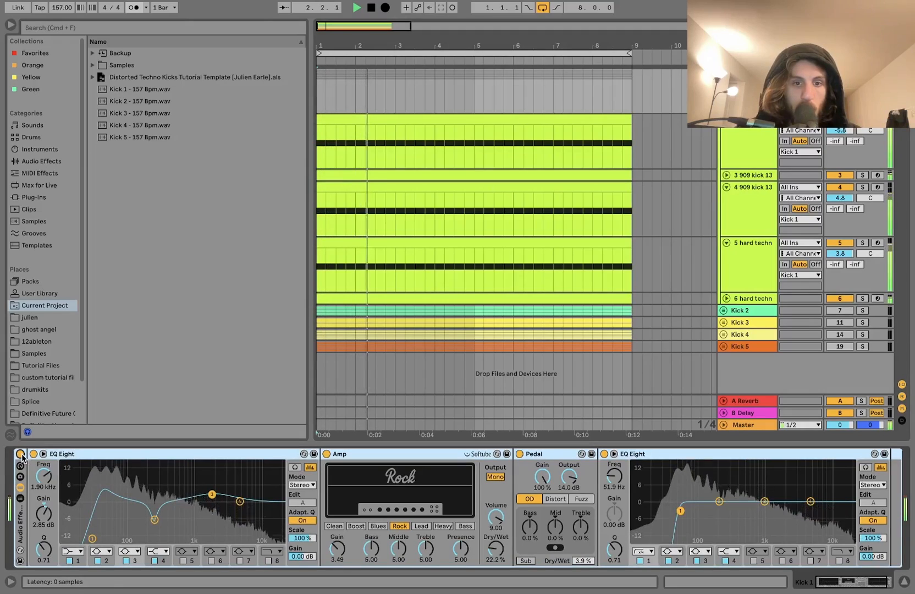
pyautogui.press('space')
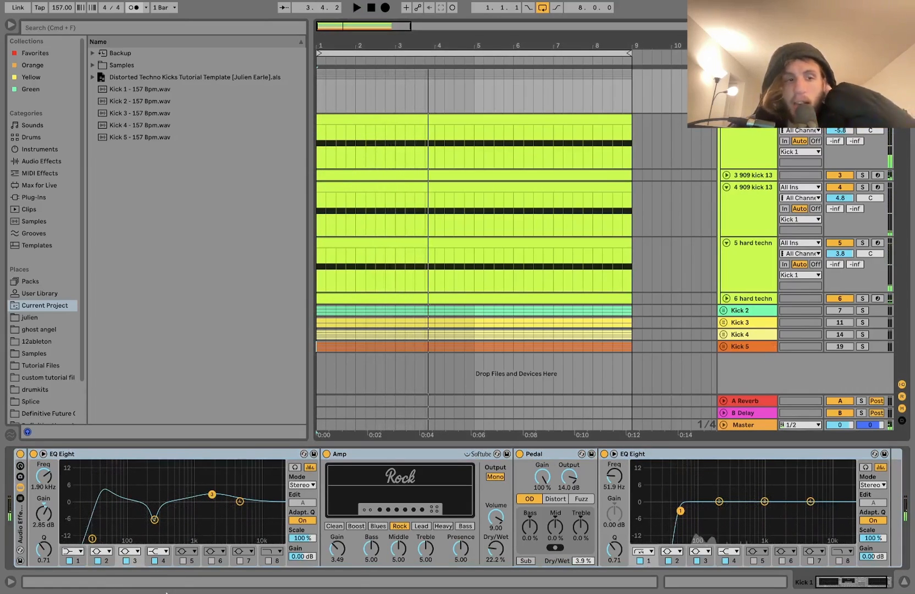
# Check track 2's devices and the Kick 1 group's effect rack, and play the full kick.
pyautogui.click(20, 525)
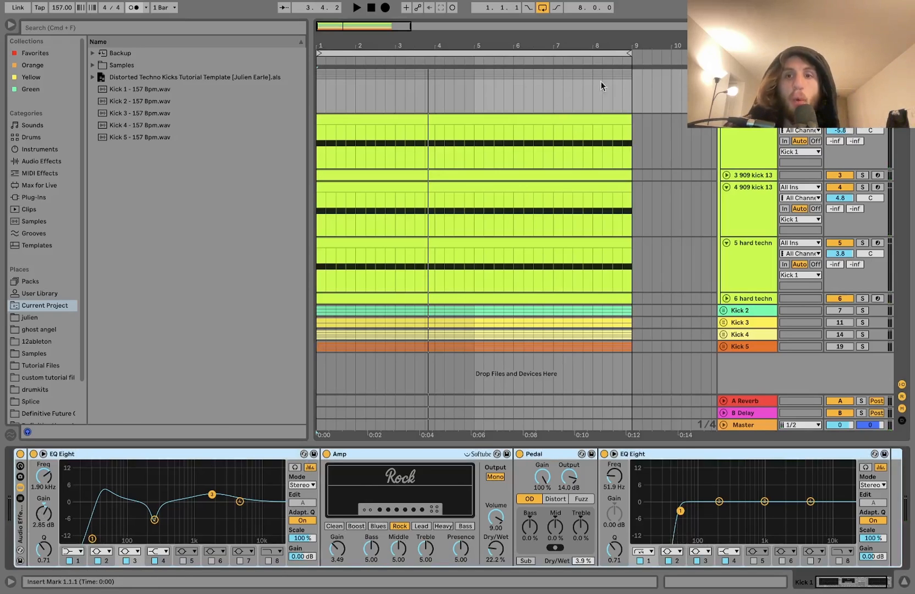
pyautogui.click(767, 148)
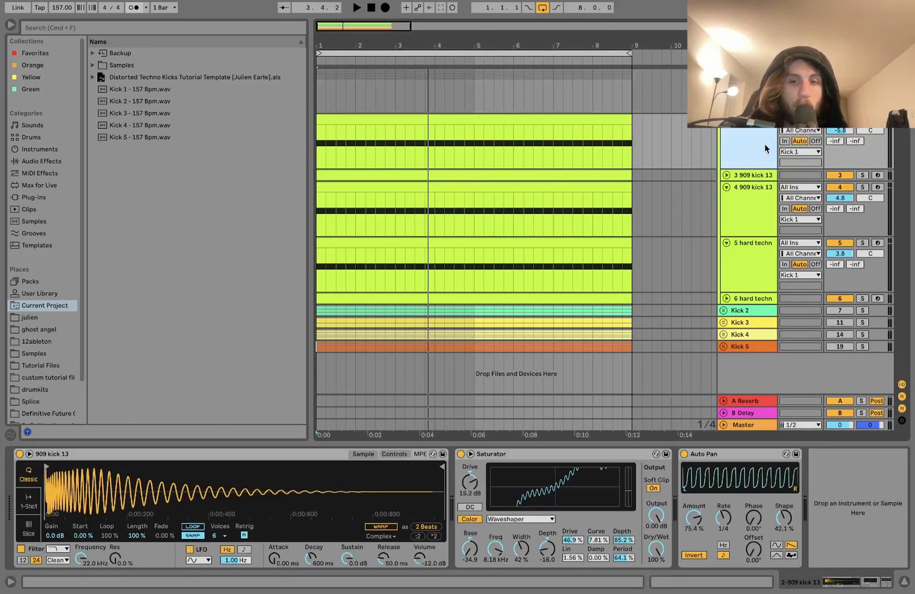
pyautogui.click(752, 88)
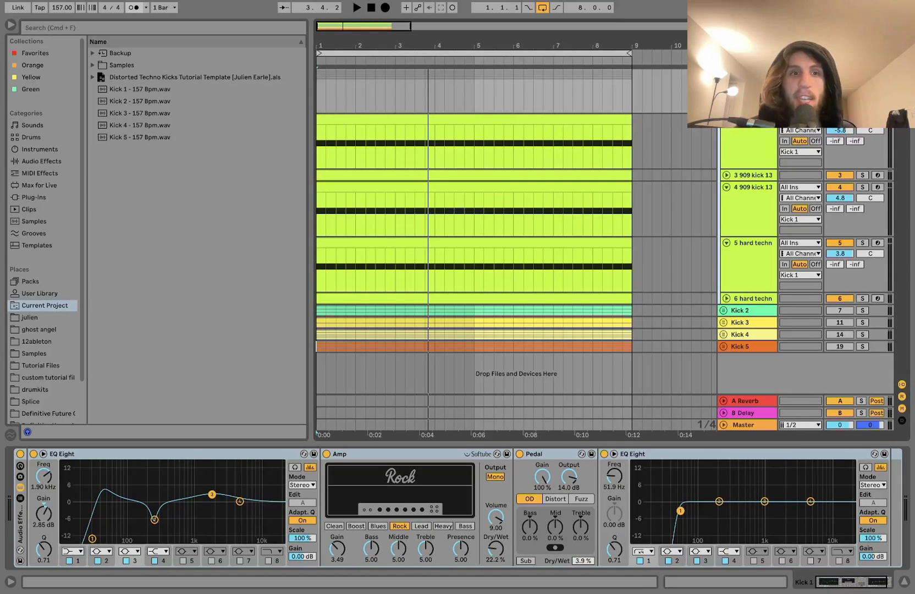
pyautogui.press('space')
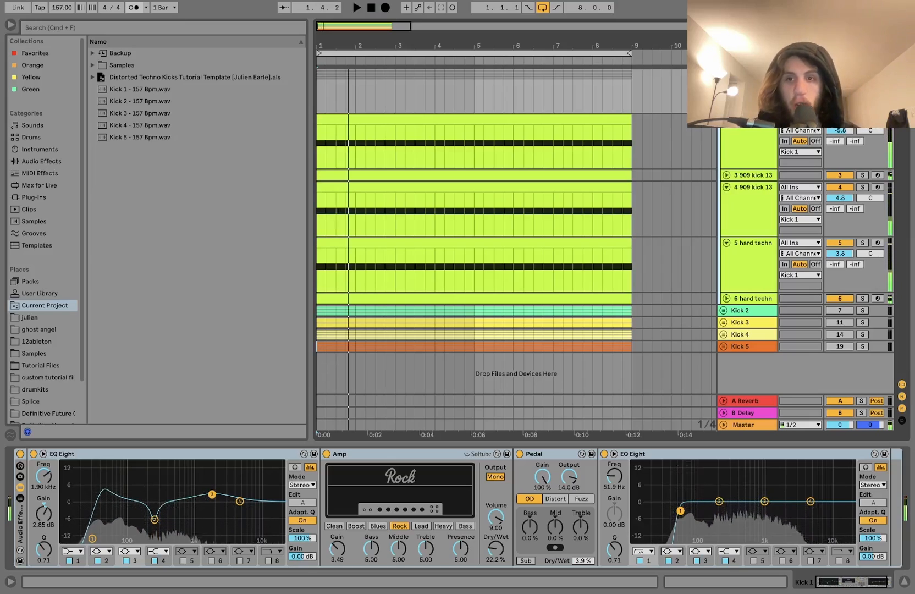
# Review the device chains of the individual Kick 1 layers from track 5 up to the group's effect rack.
pyautogui.click(761, 266)
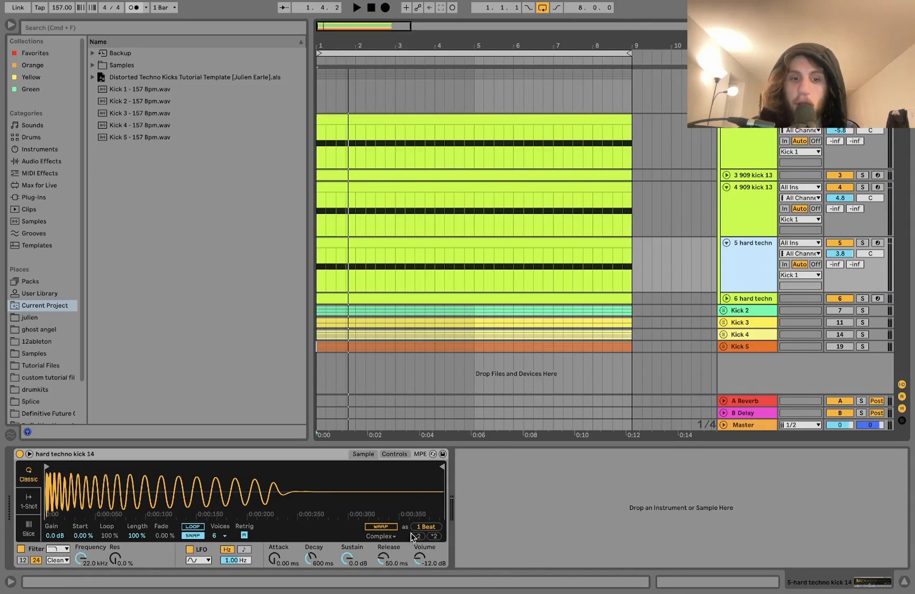
pyautogui.click(767, 298)
pyautogui.press('Up')
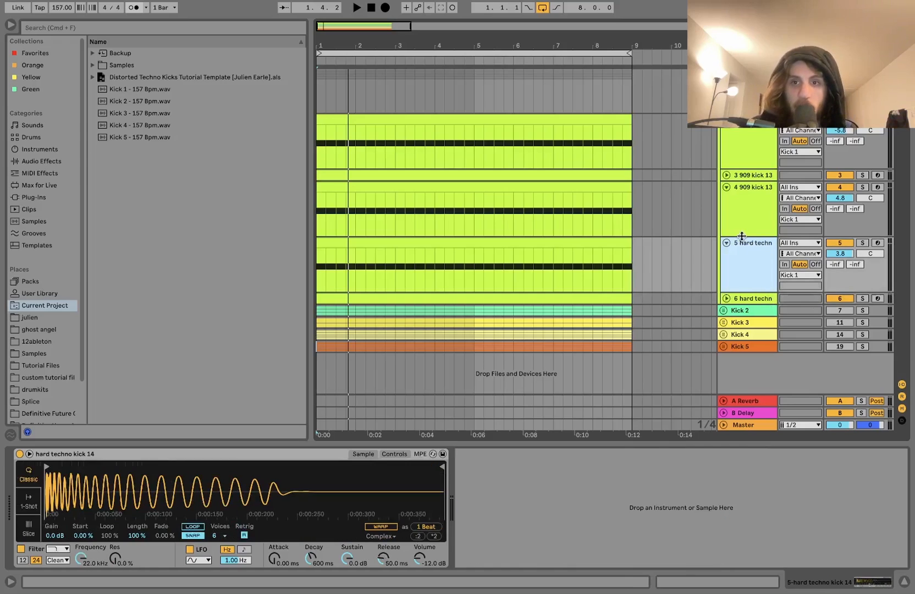
pyautogui.press('Up')
pyautogui.press('Up')
pyautogui.press('Up')
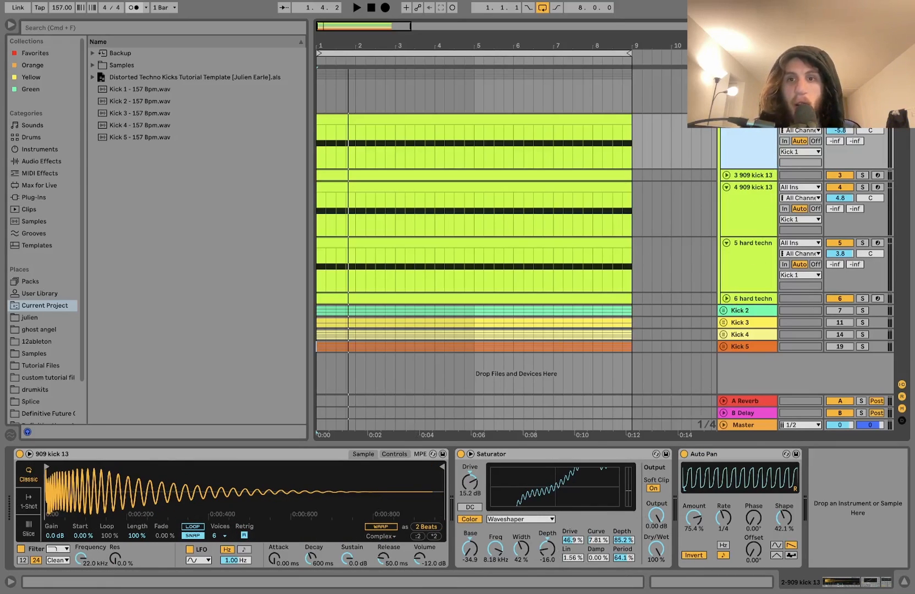
pyautogui.press('Up')
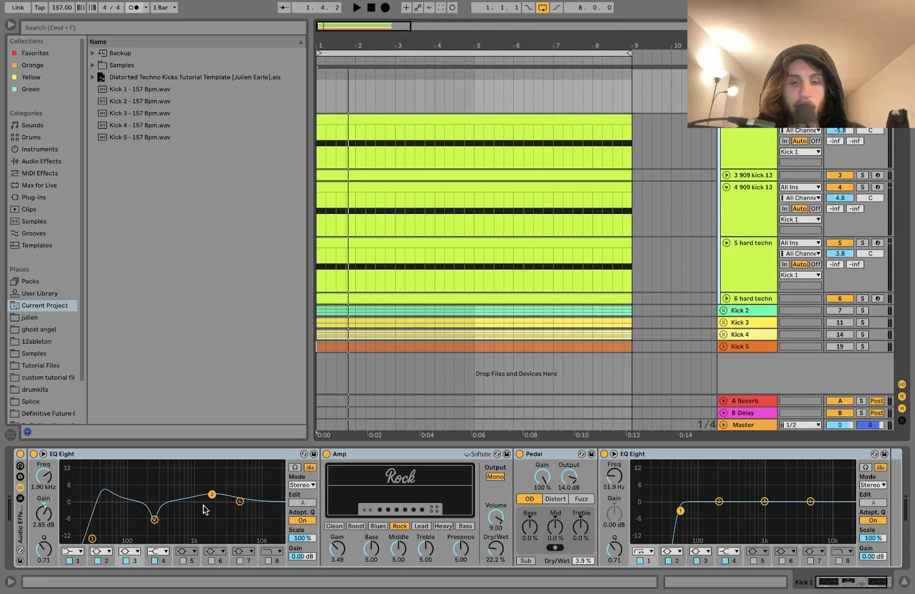
# During playback, switch the Kick 1 group's effect rack off and on again to compare the sound.
pyautogui.press('space')
pyautogui.click(246, 454)
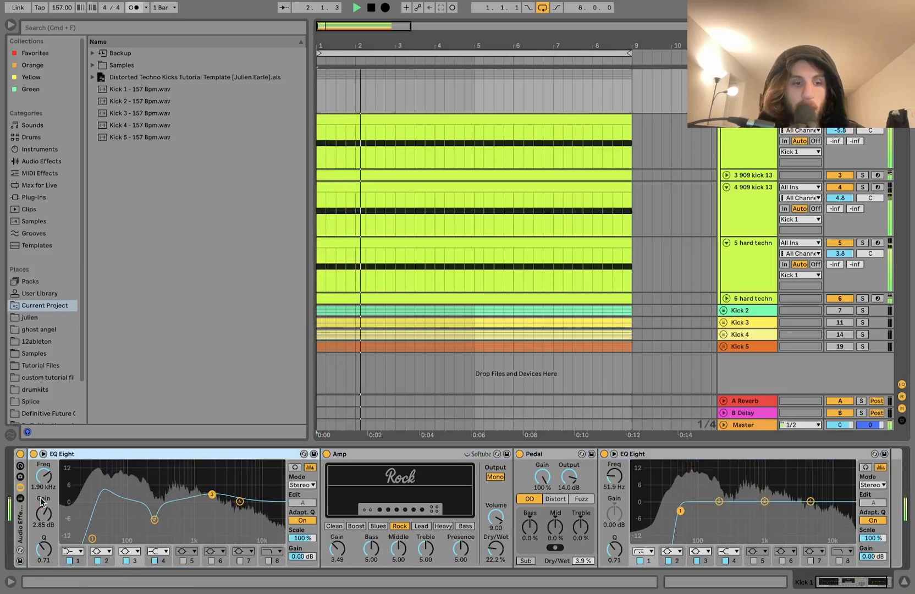
pyautogui.click(20, 454)
pyautogui.click(21, 455)
pyautogui.press('space')
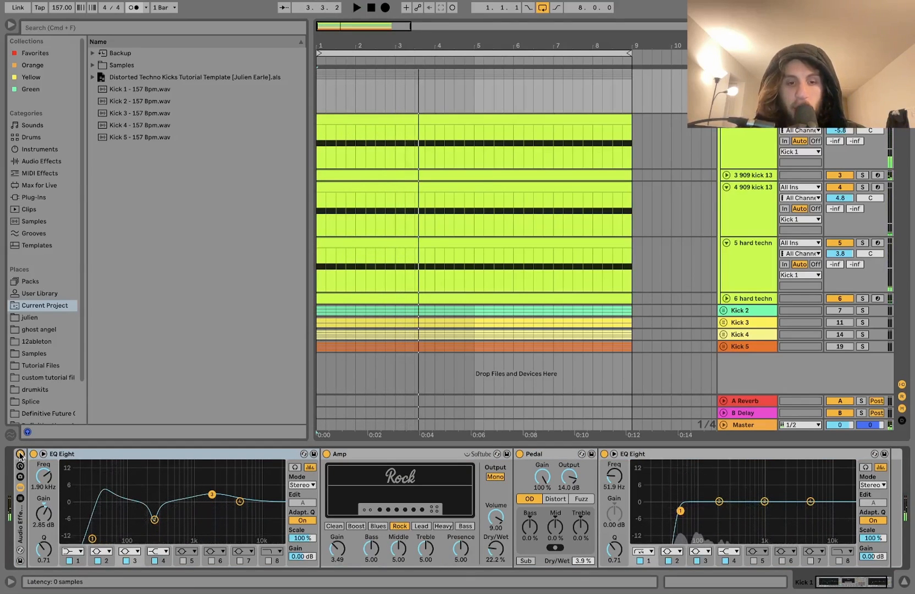
# Play Kick 1 while switching the effect rack's first EQ Eight off and on to compare the sound.
pyautogui.click(374, 455)
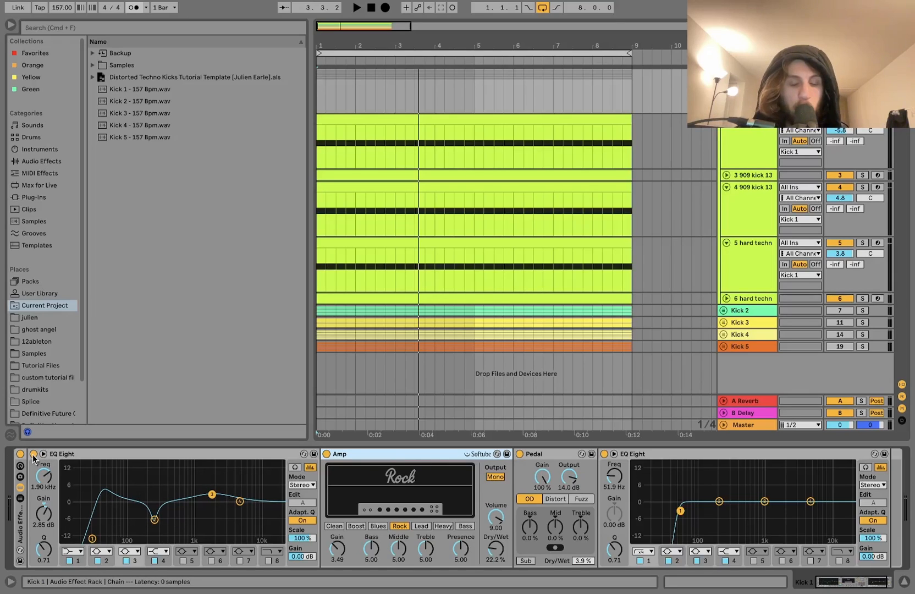
pyautogui.press('space')
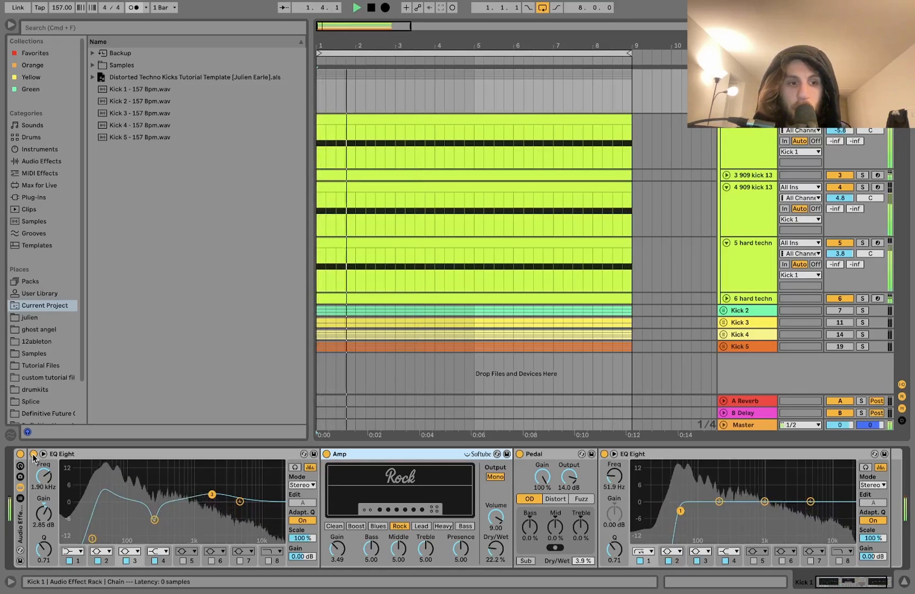
pyautogui.click(34, 455)
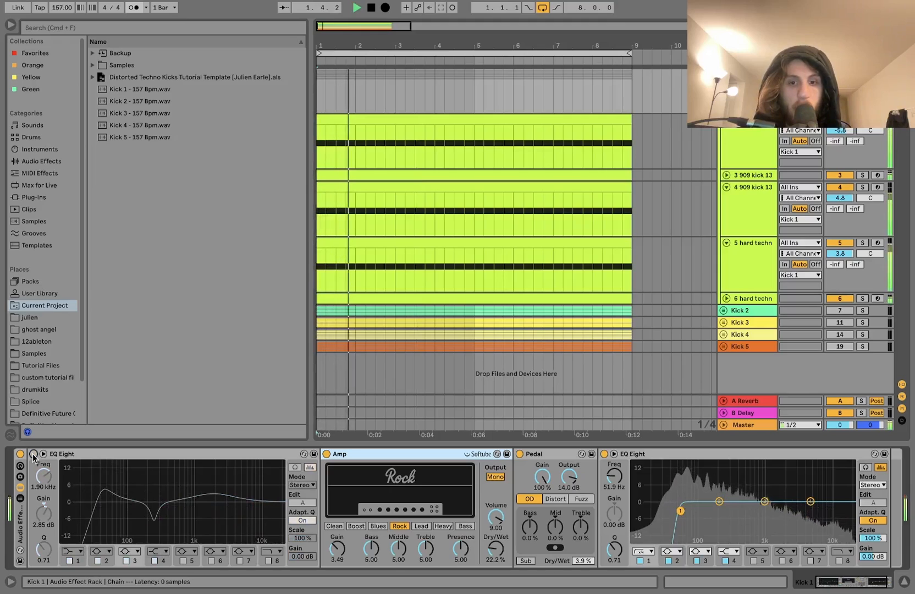
pyautogui.click(34, 454)
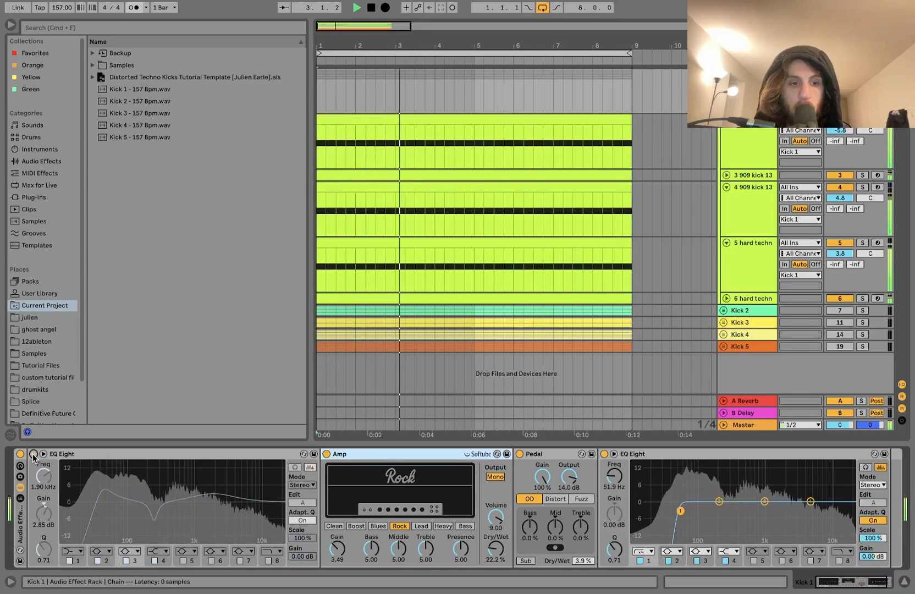
pyautogui.click(33, 454)
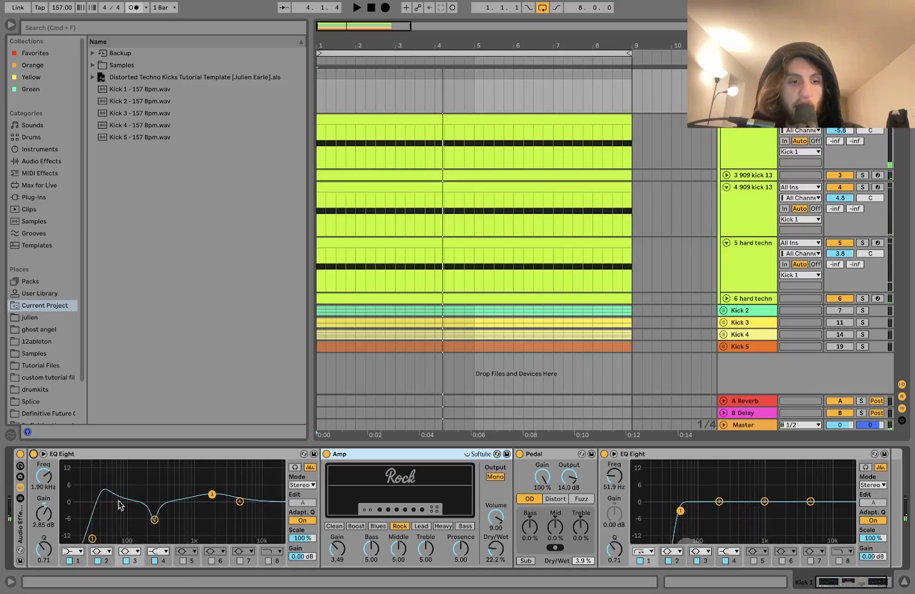
# Inspect bands 1 and 2 of the first EQ Eight, and toggle band 2 off and on during playback.
pyautogui.click(93, 539)
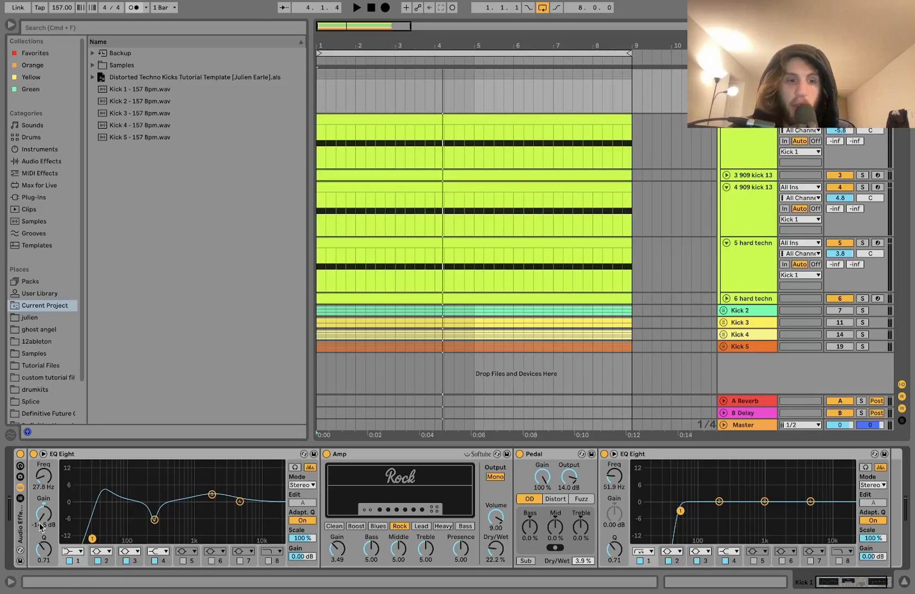
pyautogui.click(155, 519)
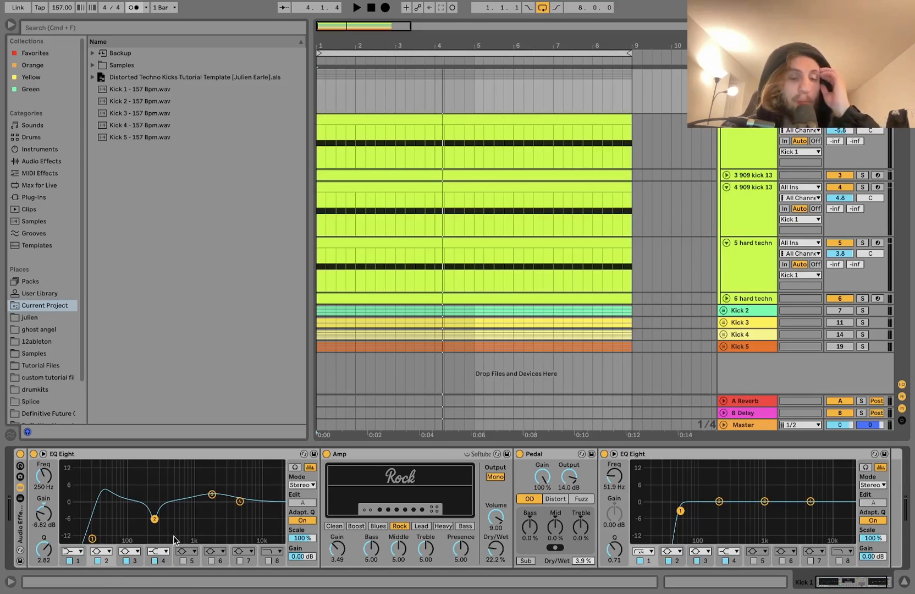
pyautogui.press('space')
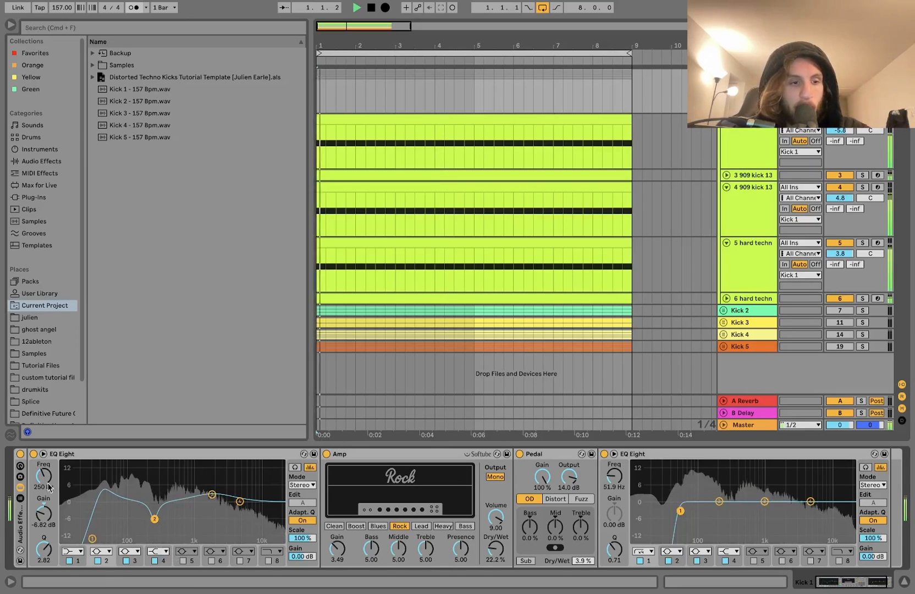
pyautogui.click(97, 561)
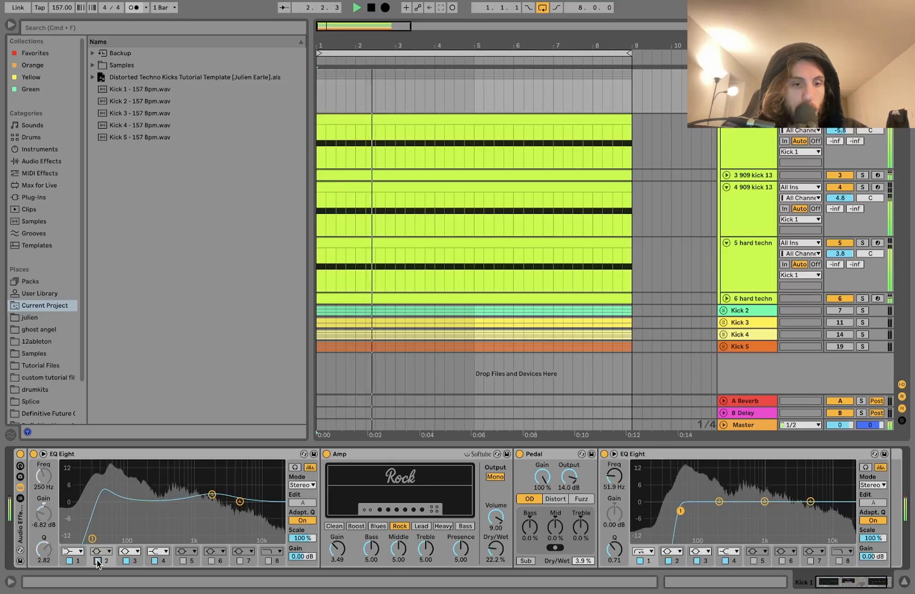
pyautogui.click(97, 561)
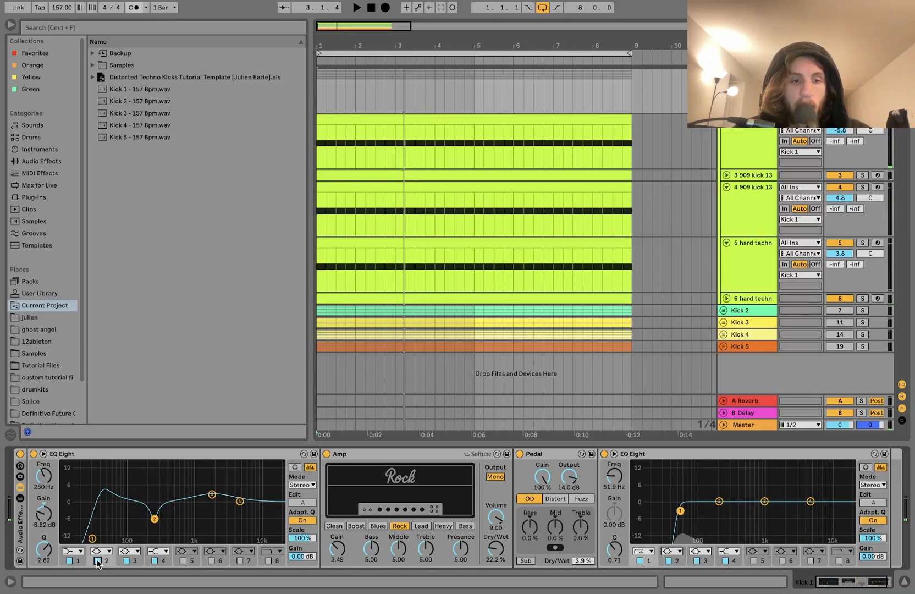
pyautogui.press('space')
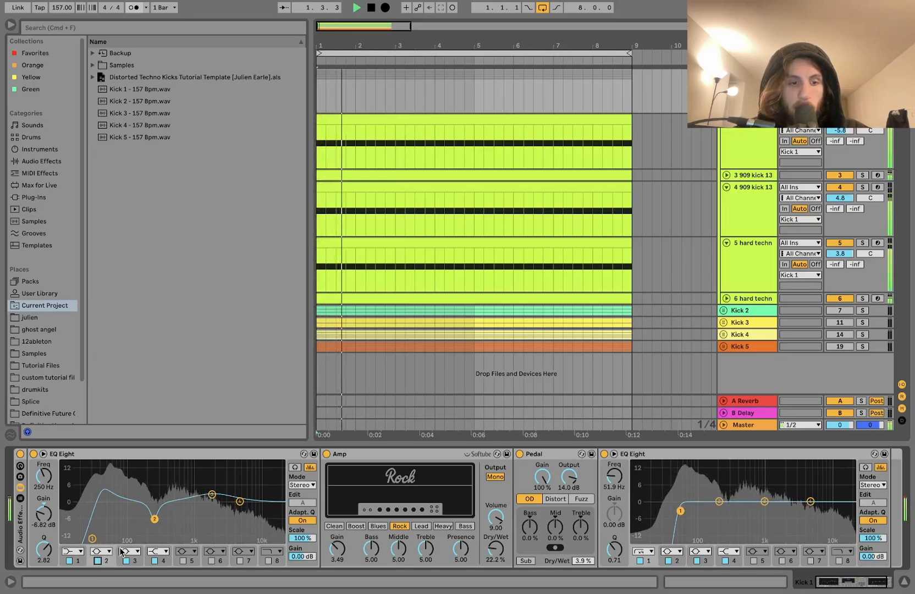
# Select band 3 of the first EQ Eight and play the kick to hear its contribution.
pyautogui.click(212, 495)
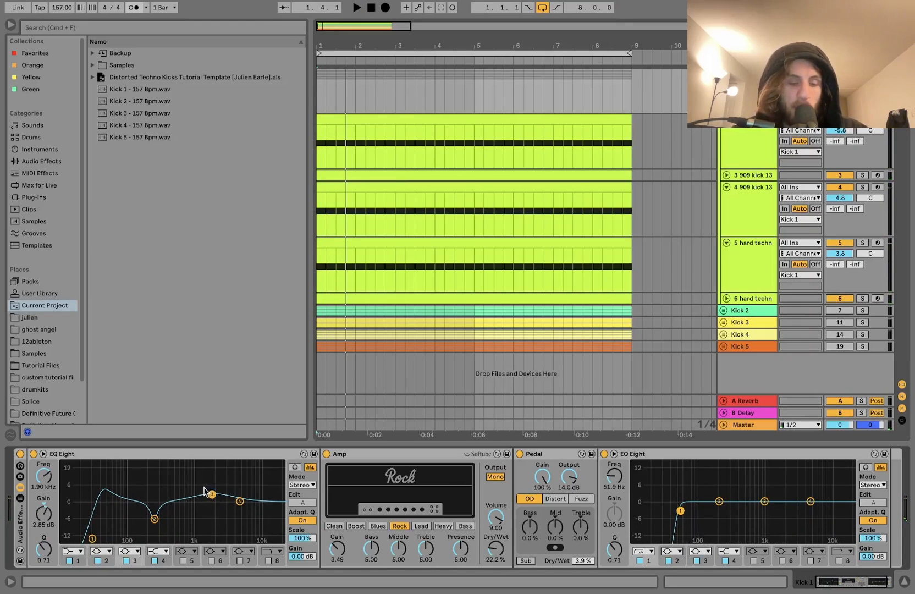
pyautogui.press('space')
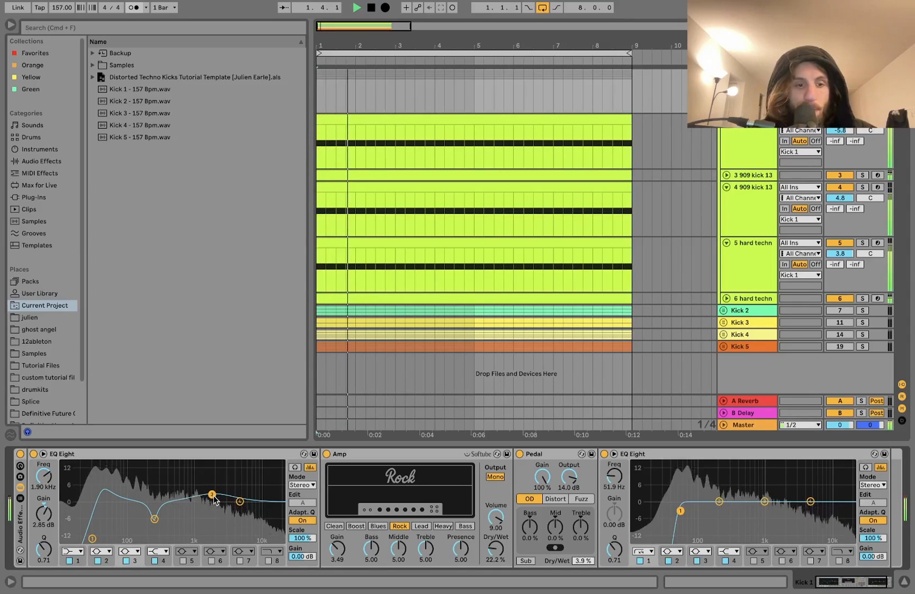
pyautogui.press('space')
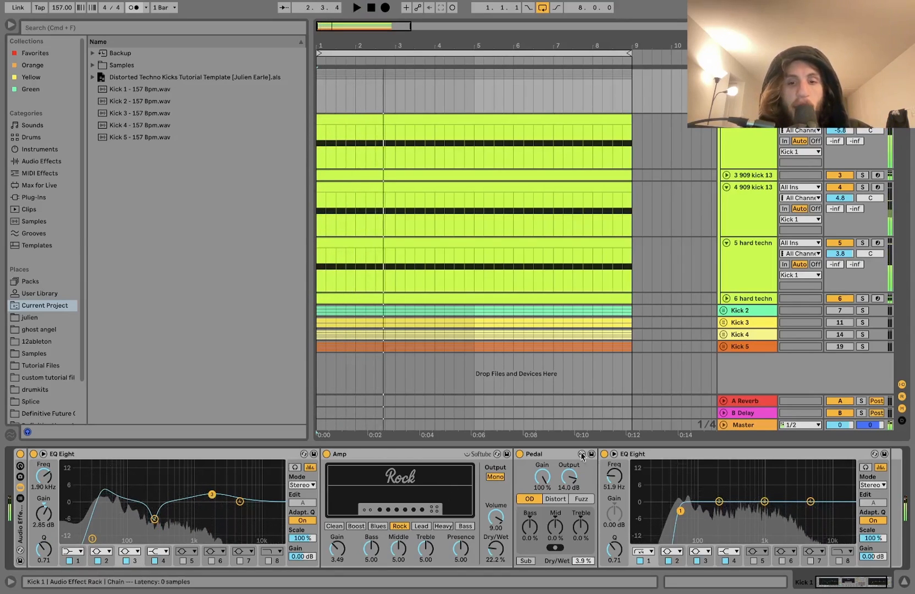
# Play the kick with the Pedal and Amp bypassed, and reactivate both to compare the distortion.
pyautogui.click(535, 453)
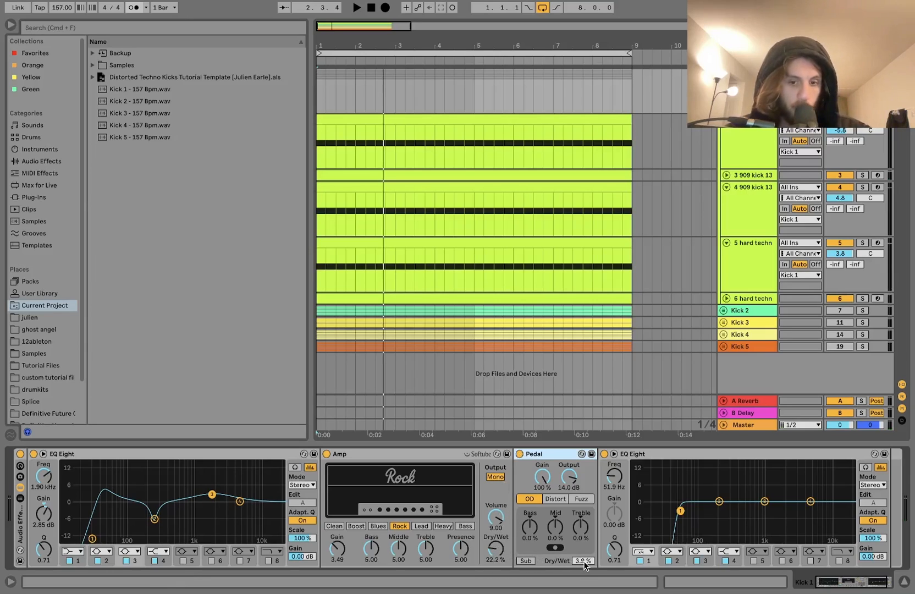
pyautogui.click(519, 453)
pyautogui.click(327, 455)
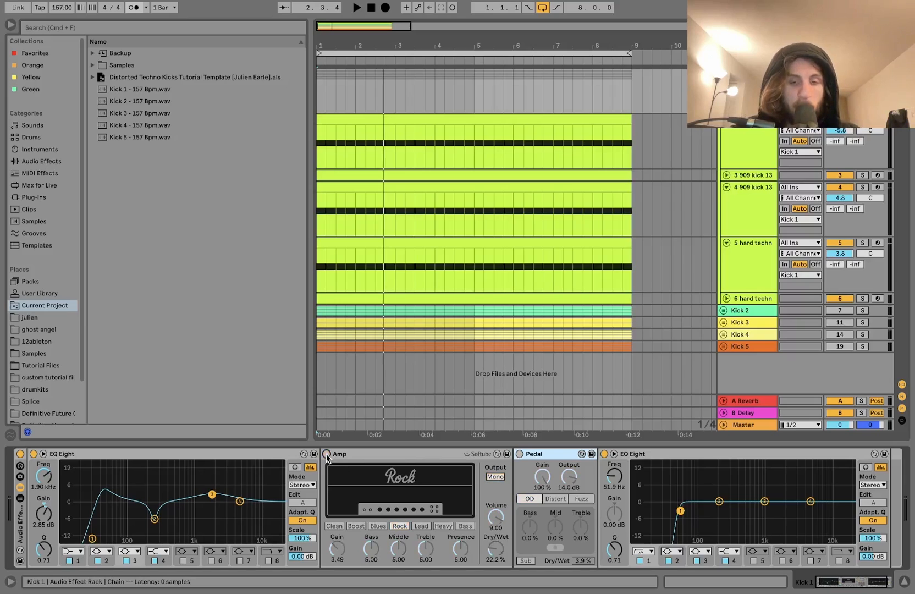
pyautogui.press('space')
pyautogui.click(326, 454)
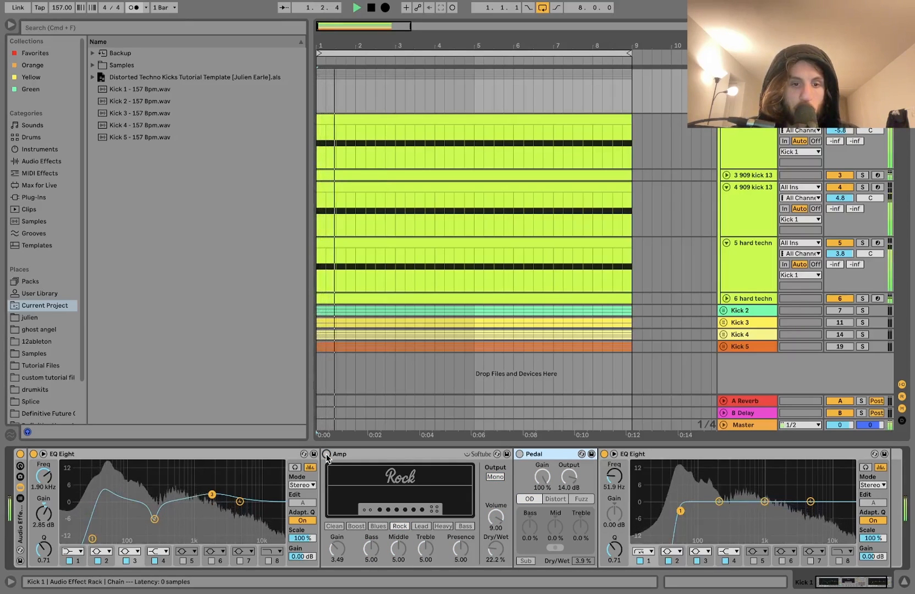
pyautogui.click(519, 454)
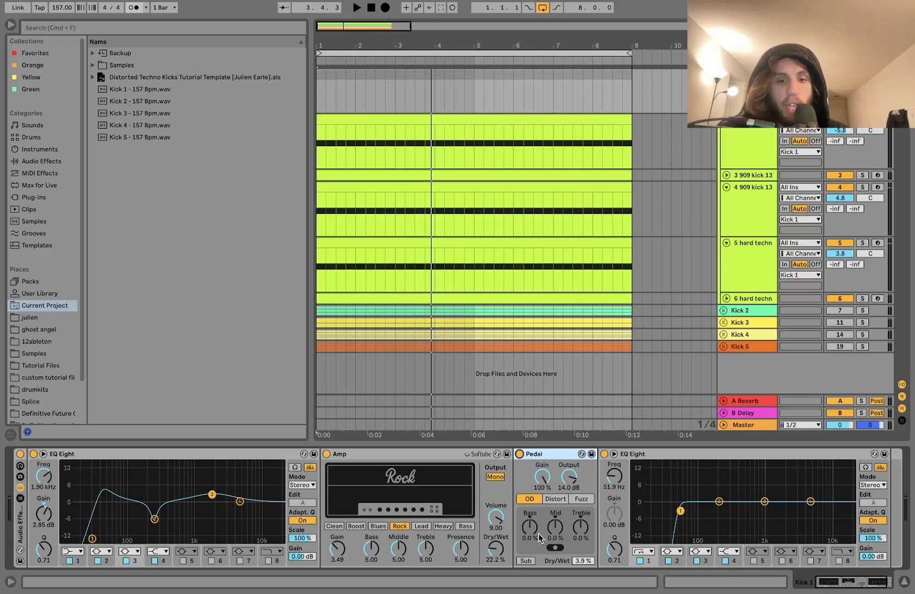
# Set the Dry/Wet of both the Amp and the Pedal to 100% and play the kick.
pyautogui.doubleClick(495, 556)
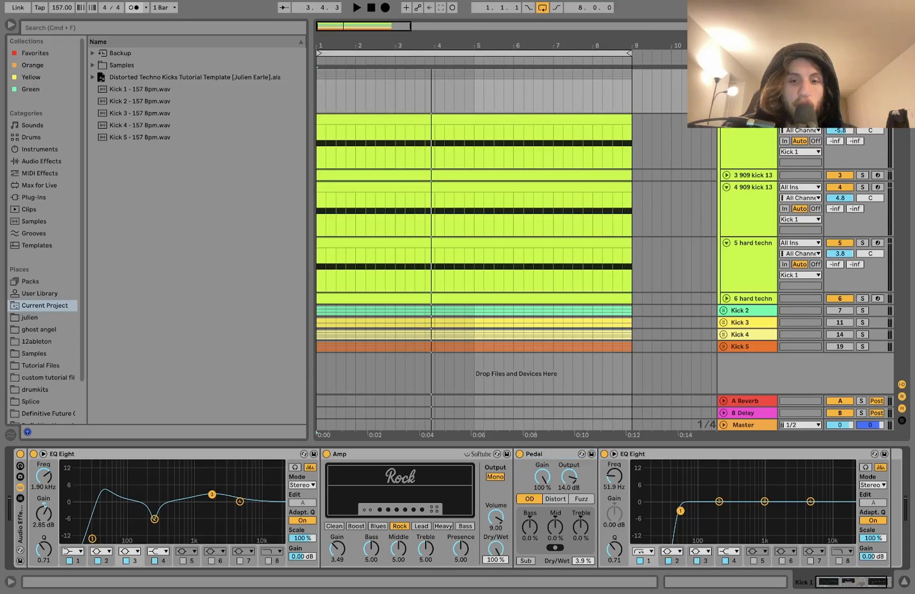
pyautogui.doubleClick(584, 561)
pyautogui.press('space')
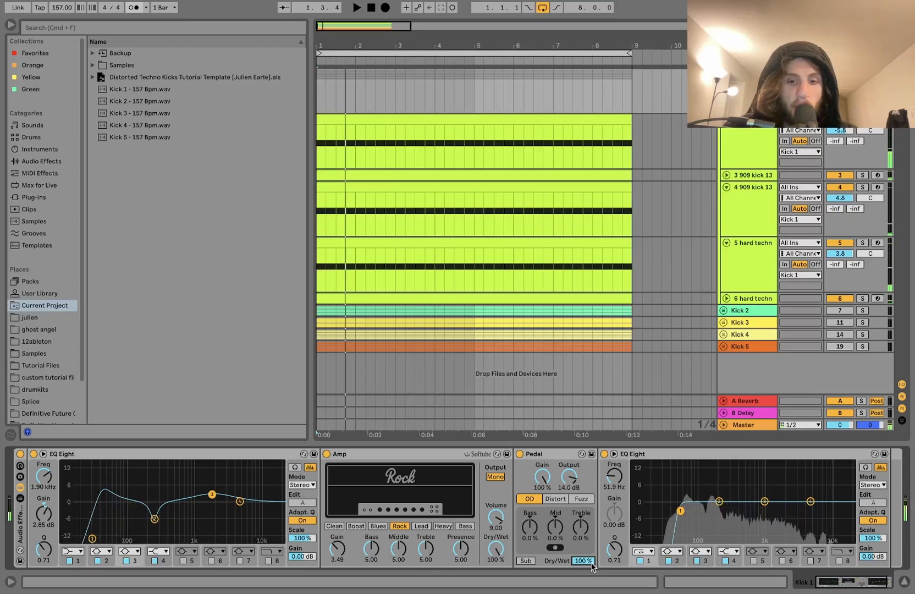
# Undo both Dry/Wet changes on the Pedal and Amp, and play the kick again.
pyautogui.press('super+z')
pyautogui.press('super+z')
pyautogui.press('space')
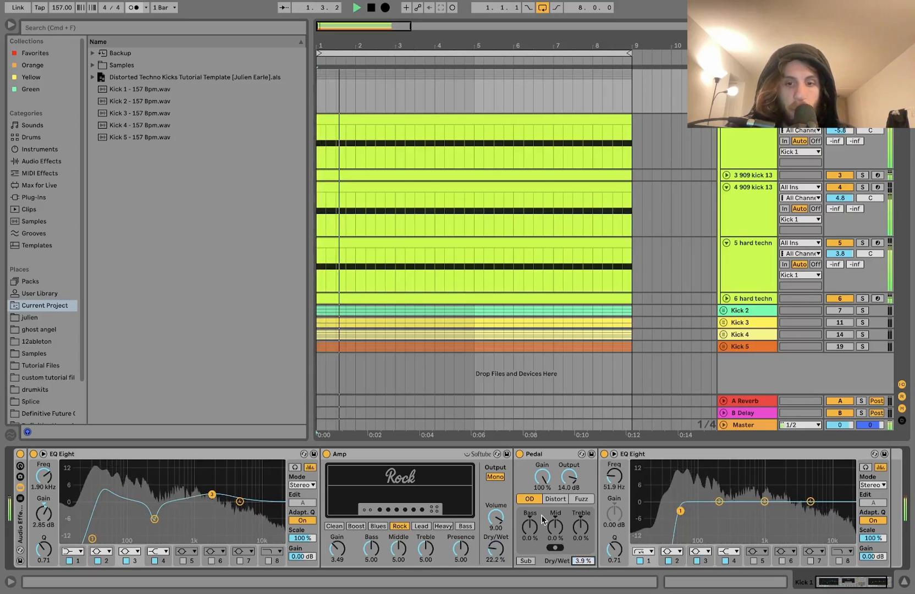
pyautogui.press('space')
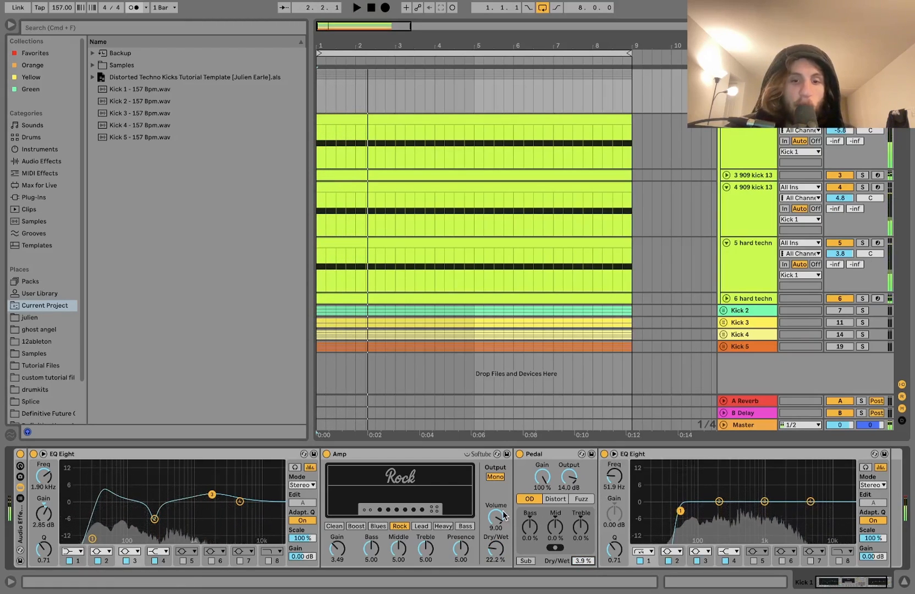
# Play the kick with the rack's last EQ Eight bypassed, and reactivate it to compare the low cut.
pyautogui.hscroll(3, 661, 531)
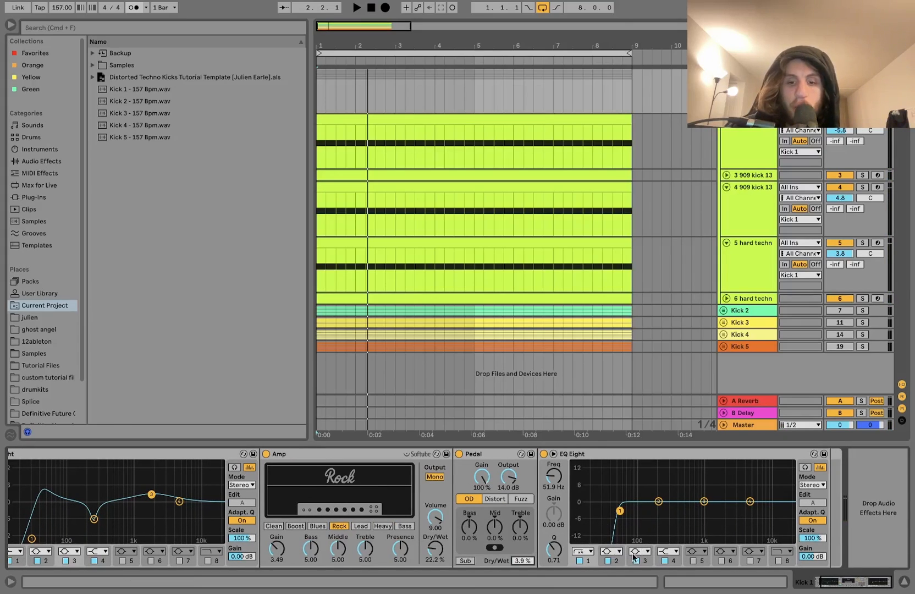
pyautogui.click(544, 455)
pyautogui.press('space')
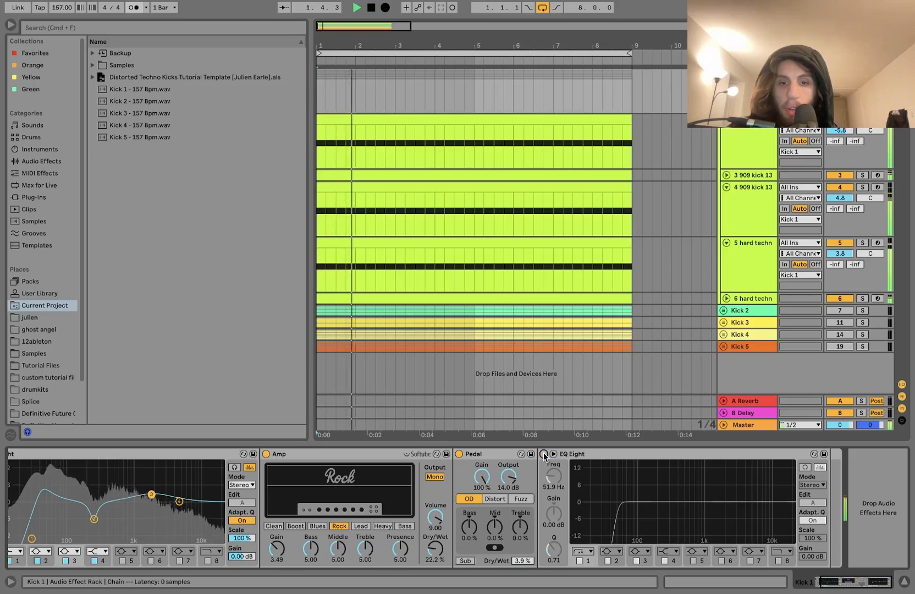
pyautogui.click(544, 454)
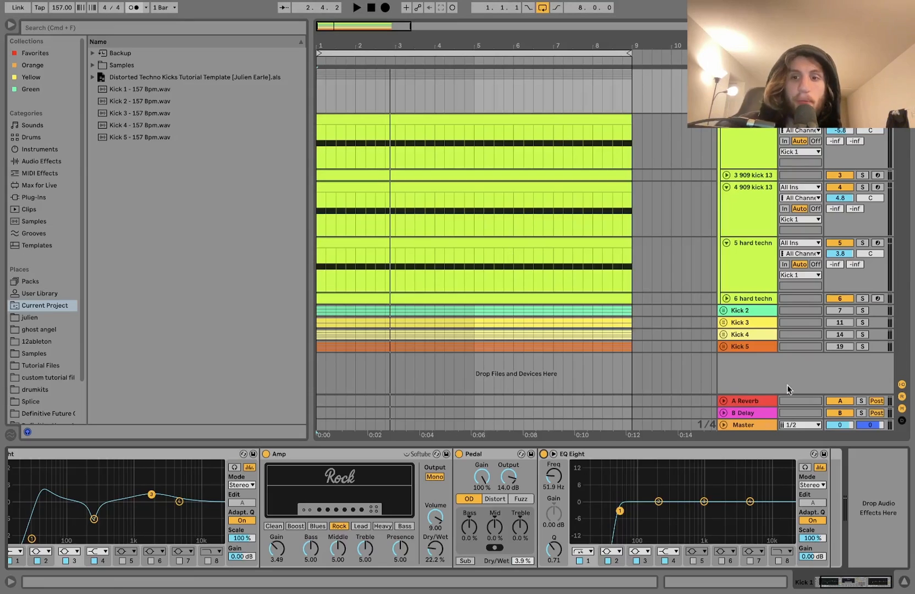
# Fold the Kick 1 group, unfold the Kick 2 group and play its layers.
pyautogui.click(724, 75)
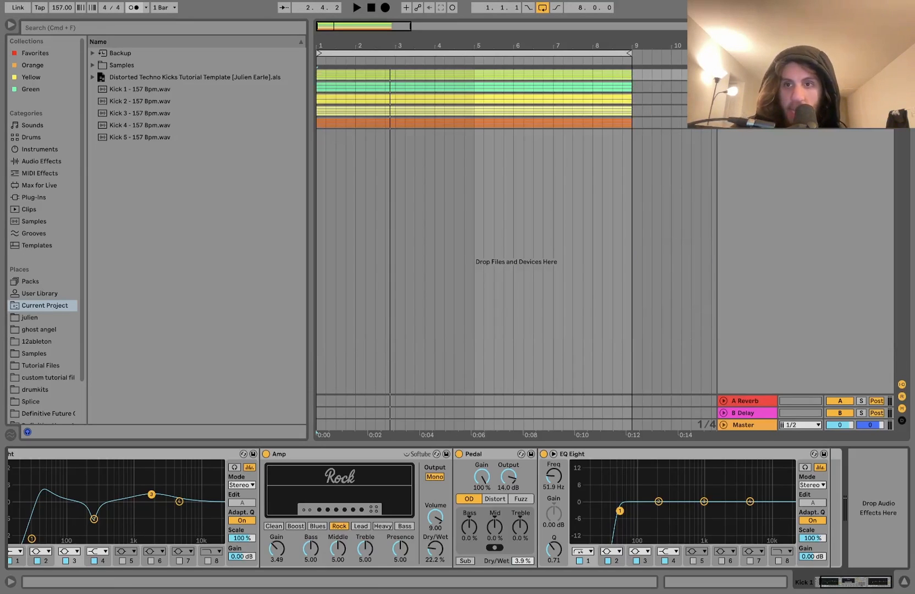
pyautogui.click(723, 87)
pyautogui.press('space')
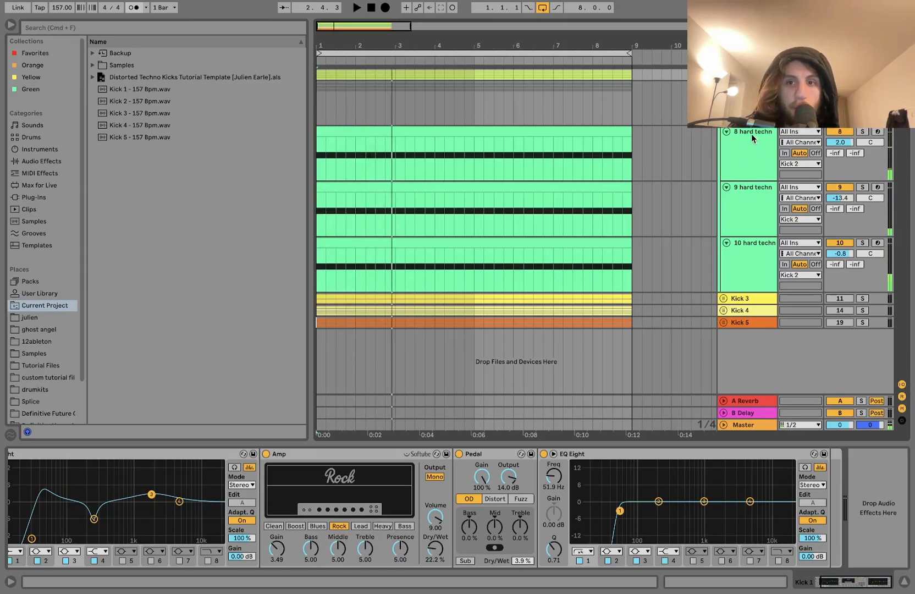
# Turn off the Drum Buss, EQ Eight and Utility on the Kick 2 group.
pyautogui.click(750, 105)
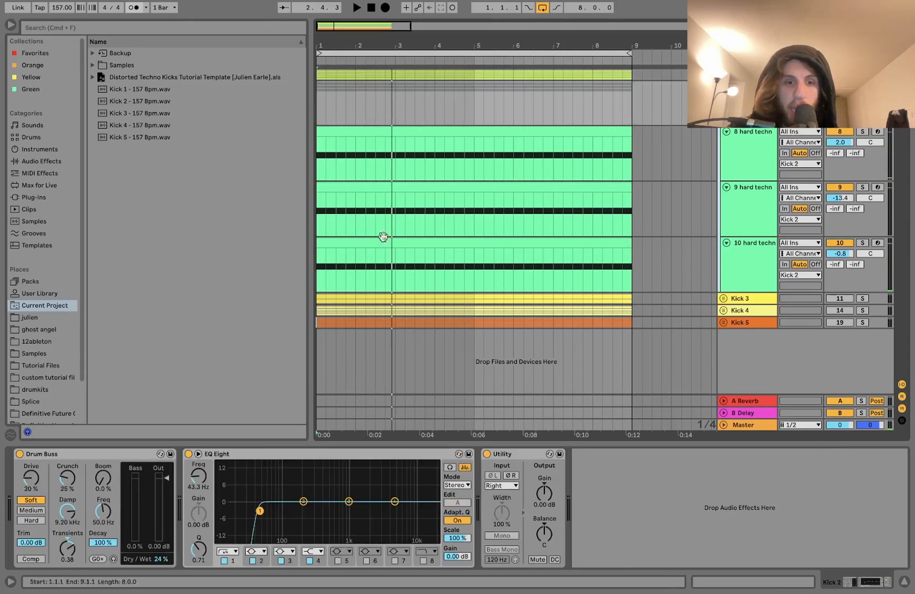
pyautogui.click(19, 454)
pyautogui.click(188, 454)
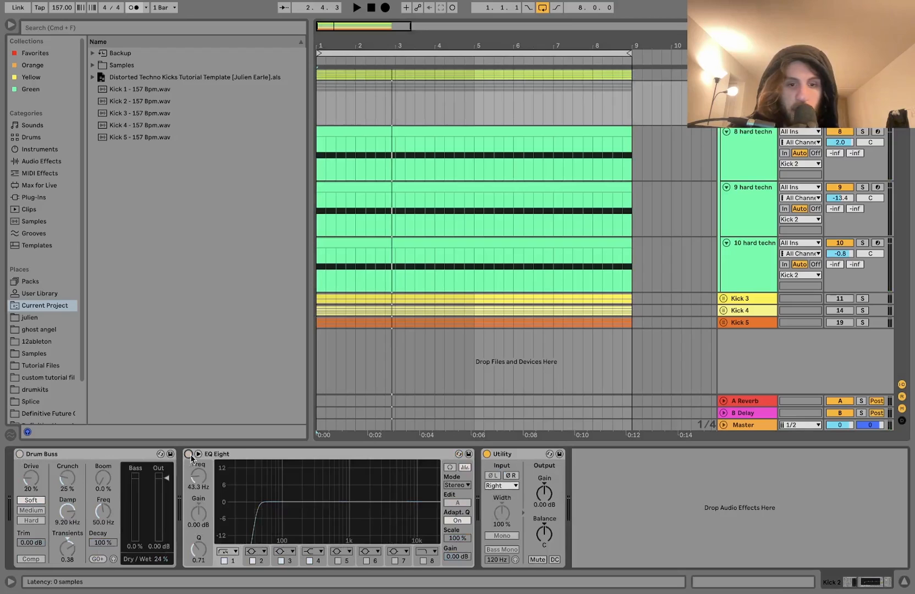
pyautogui.click(487, 459)
# Show the sampler of track 8 in Kick 2, solo the track and play it on its own.
pyautogui.click(885, 140)
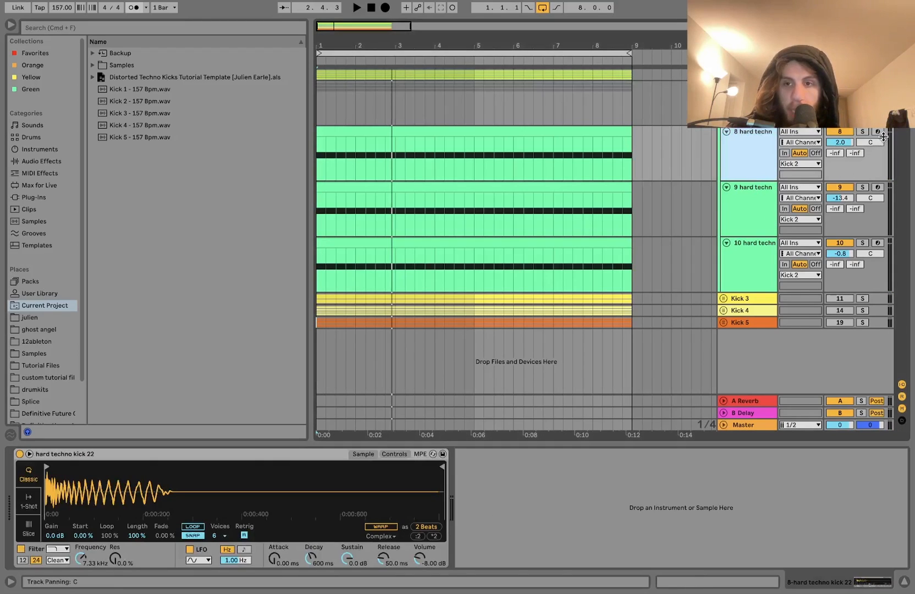
pyautogui.click(863, 131)
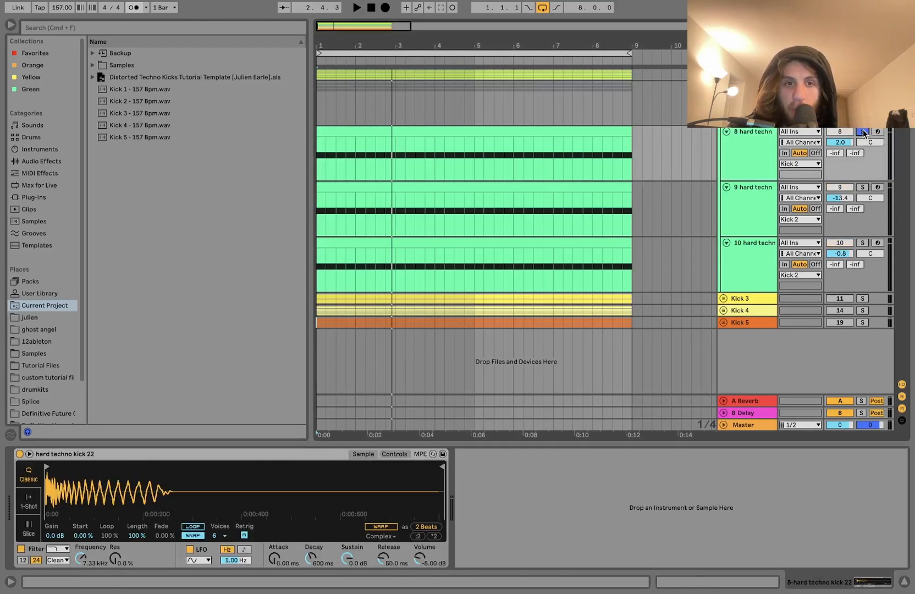
pyautogui.press('space')
pyautogui.press('space')
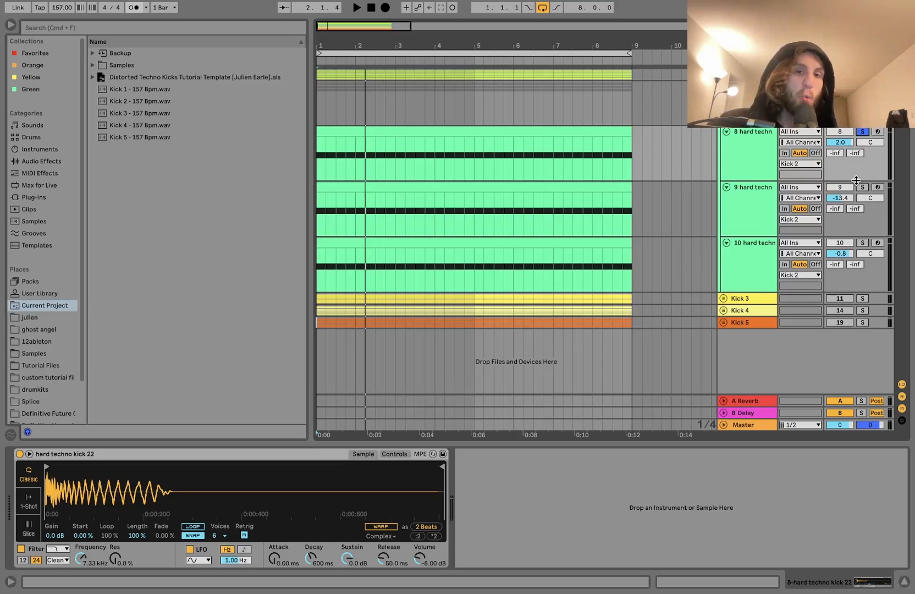
pyautogui.press('space')
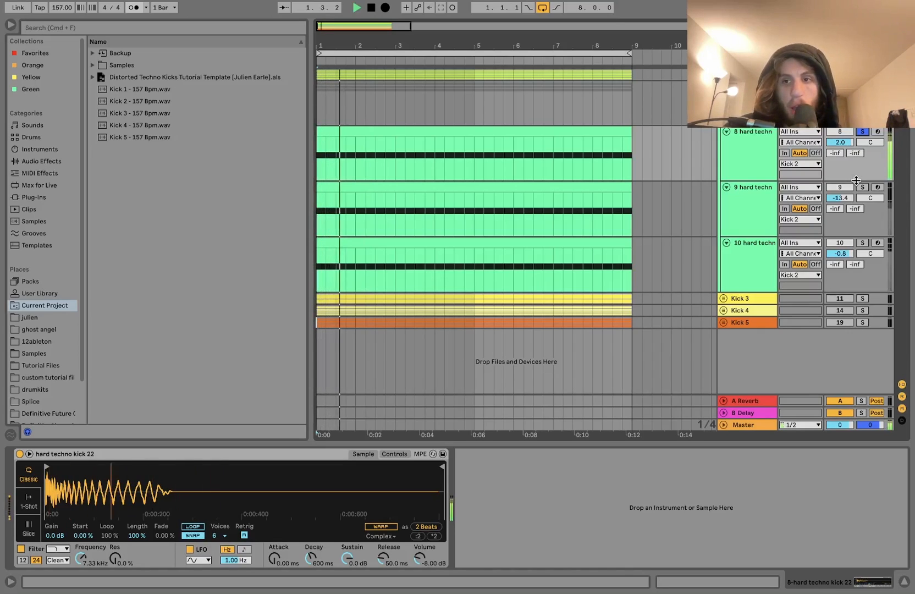
# Show track 9's devices, move the solo to that track and play it.
pyautogui.click(752, 215)
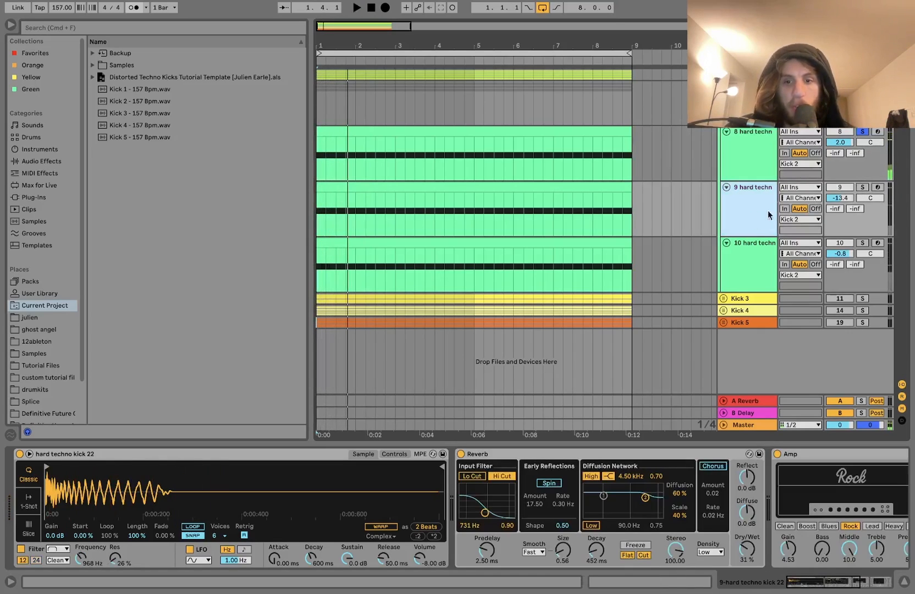
pyautogui.press('space')
pyautogui.click(863, 187)
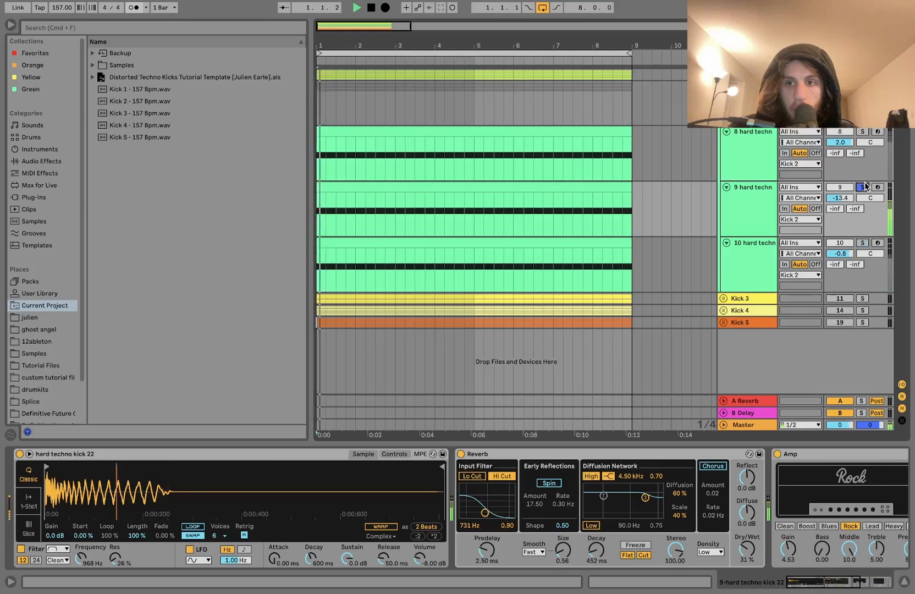
# Show the sampler's filter and envelope controls on track 9, view its Reverb, Amp and Auto Filter, and play the layer.
pyautogui.click(750, 211)
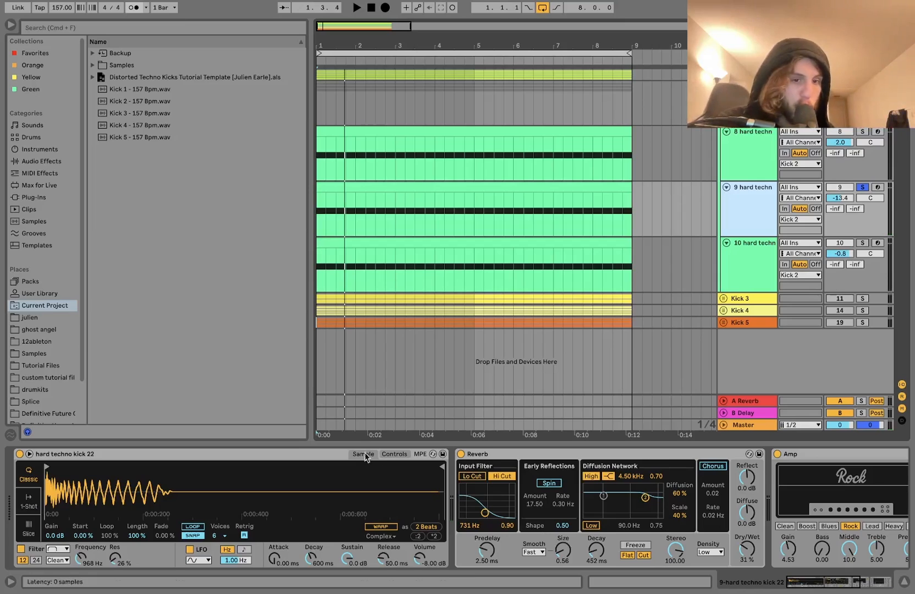
pyautogui.click(394, 454)
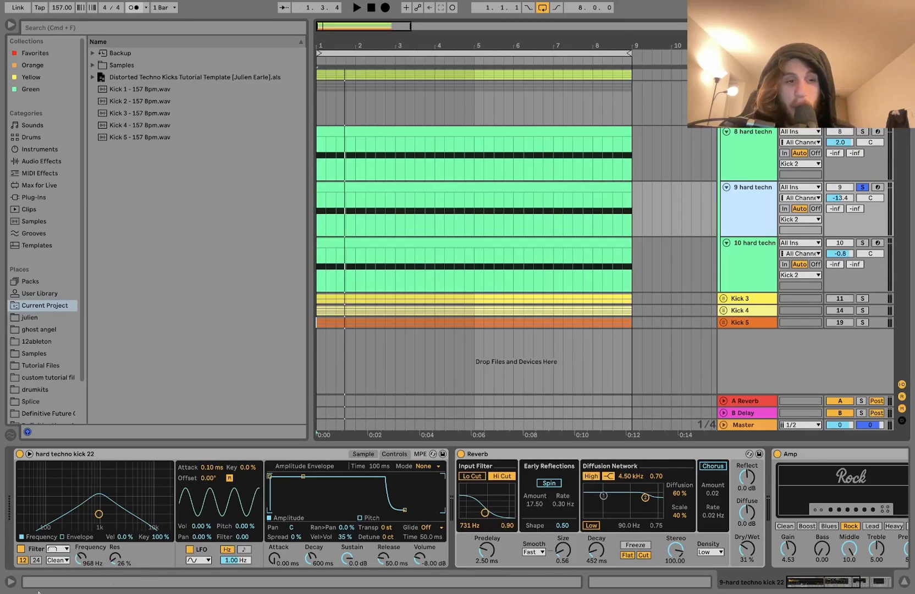
pyautogui.hscroll(5, 221, 518)
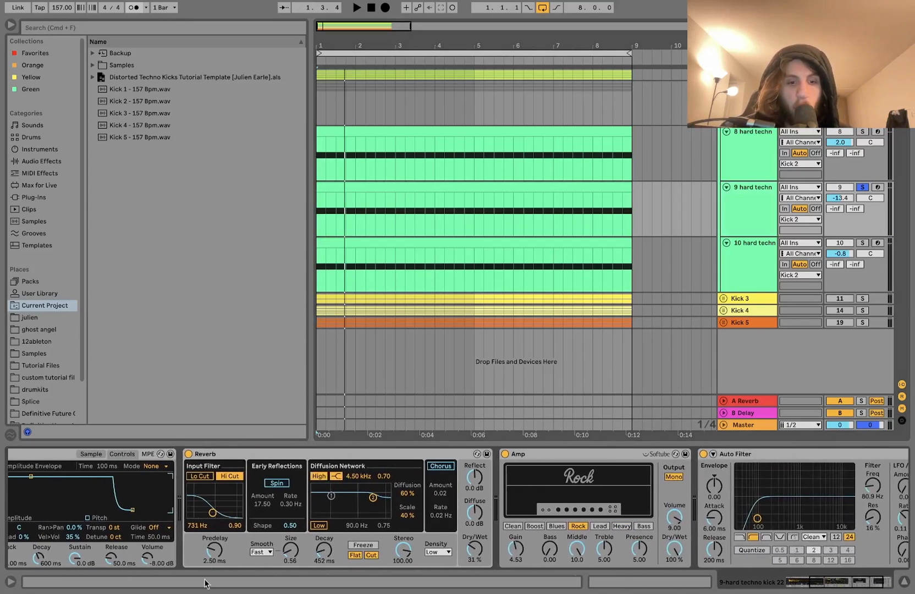
pyautogui.hscroll(2, 364, 544)
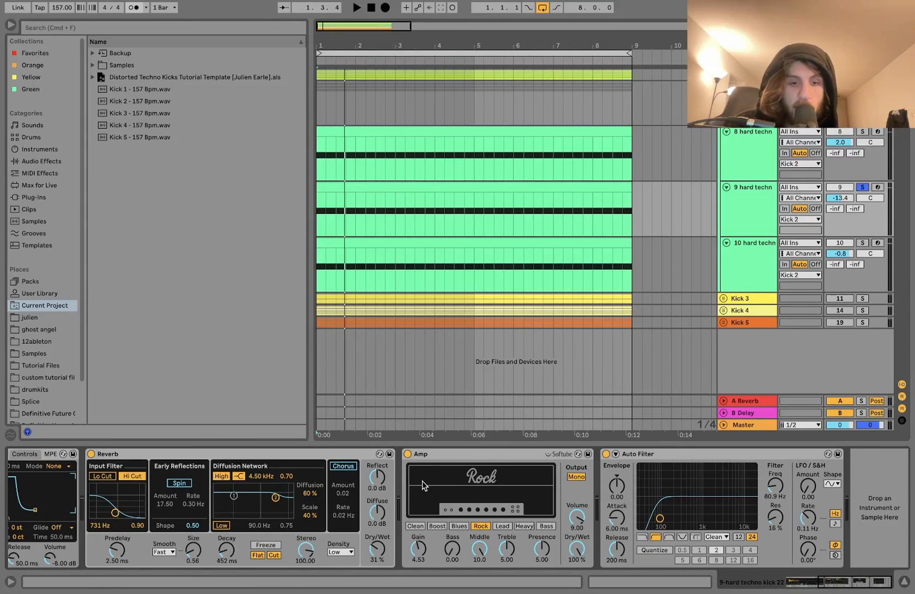
pyautogui.press('space')
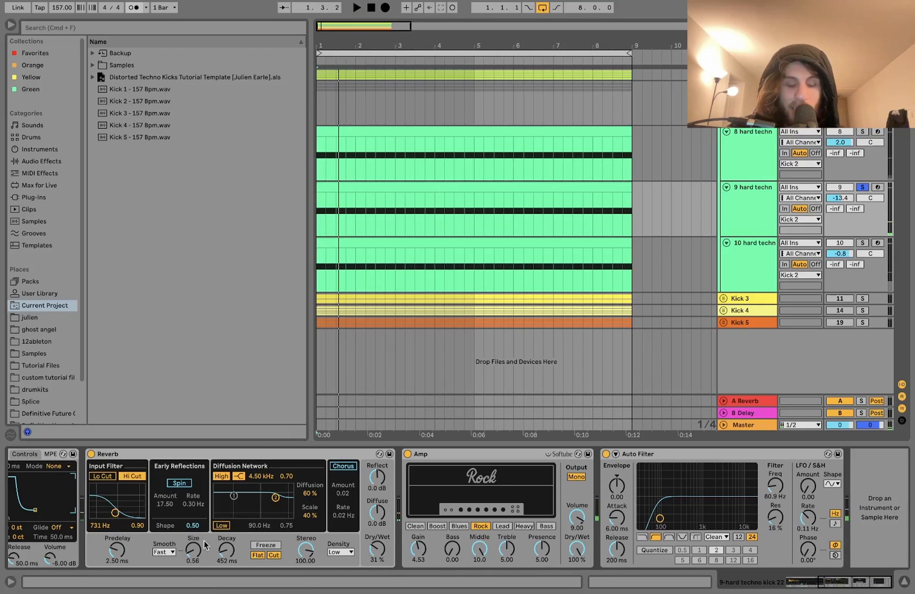
# Compare track 9 with its Reverb bypassed and switched back on by playing the layer.
pyautogui.click(91, 454)
pyautogui.press('space')
pyautogui.click(91, 454)
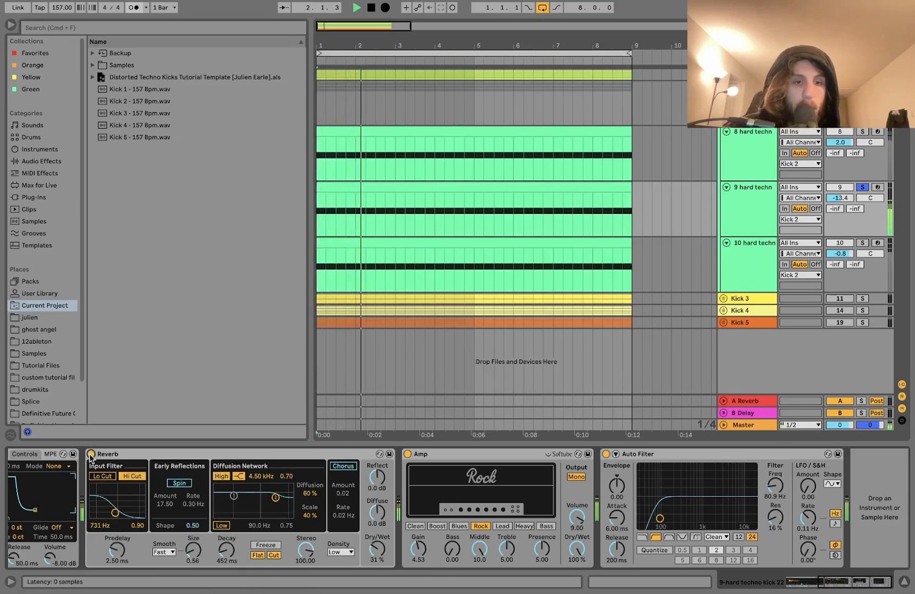
pyautogui.press('space')
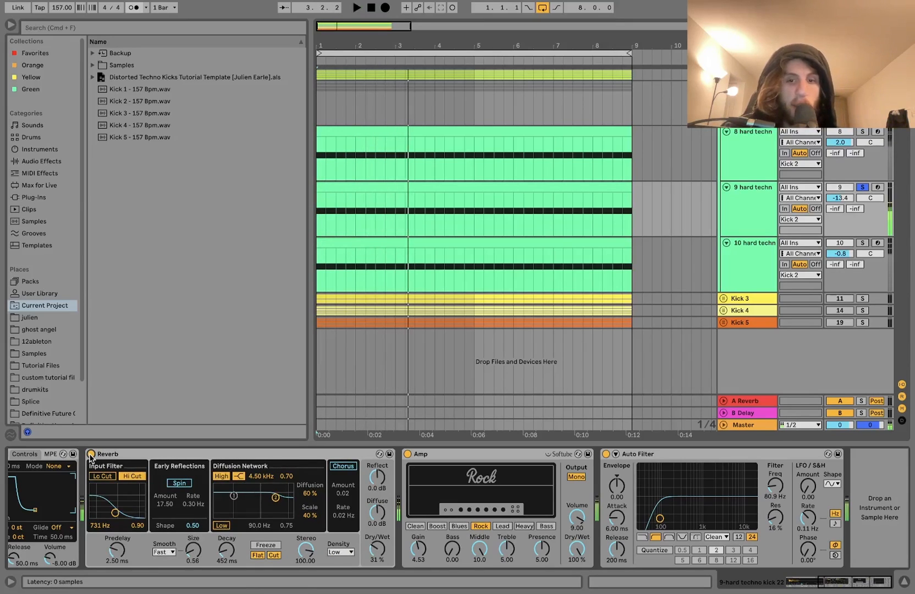
# Solo track 8 together with track 9 and play both layers, comparing them with track 9's Amp bypassed.
pyautogui.click(863, 132)
pyautogui.press('space')
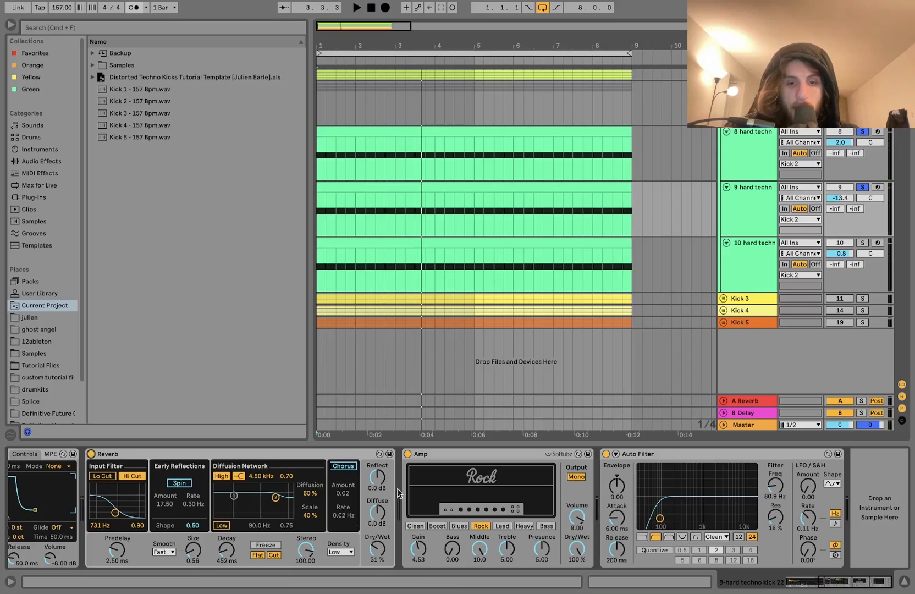
pyautogui.press('space')
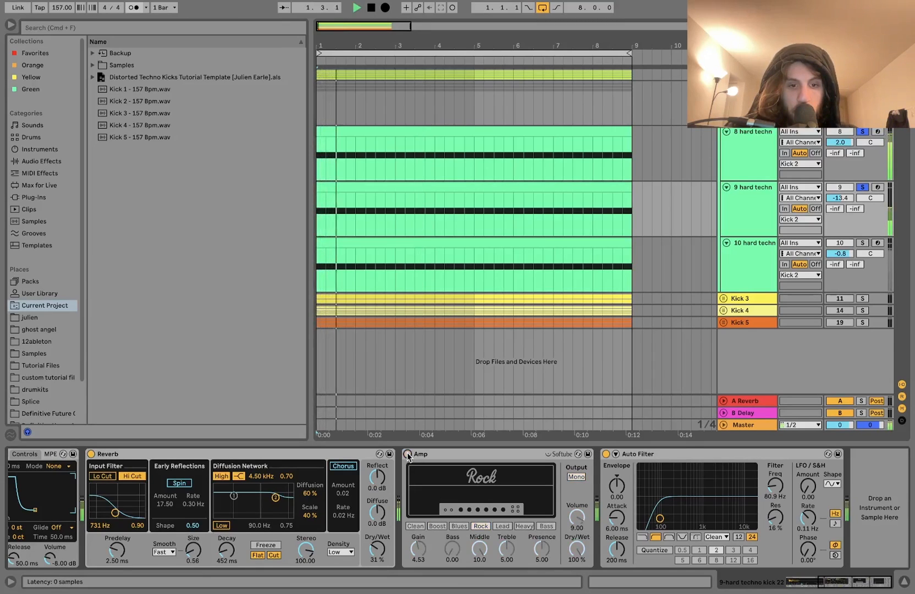
pyautogui.press('space')
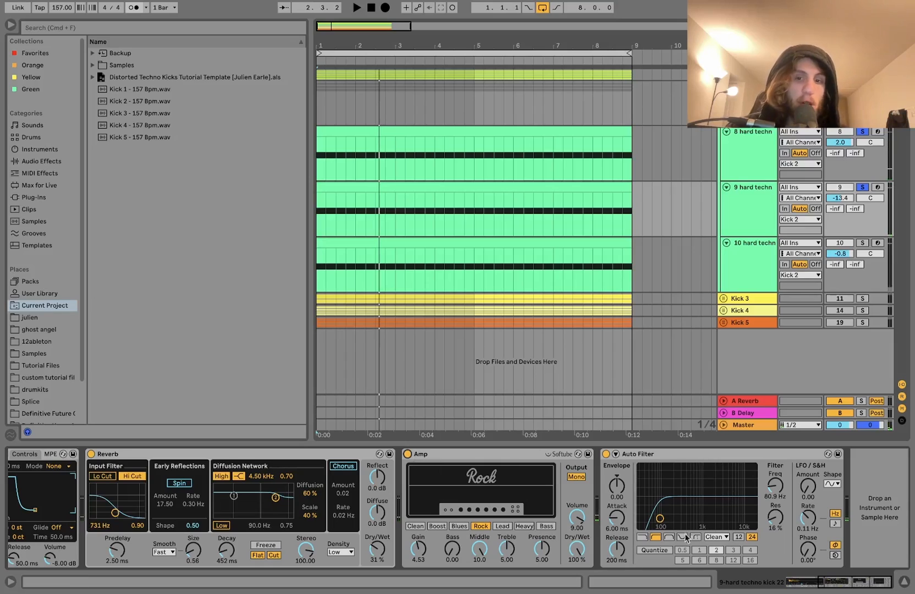
# Move the solo to track 10, show its devices and play the layer.
pyautogui.click(862, 242)
pyautogui.click(762, 258)
pyautogui.press('space')
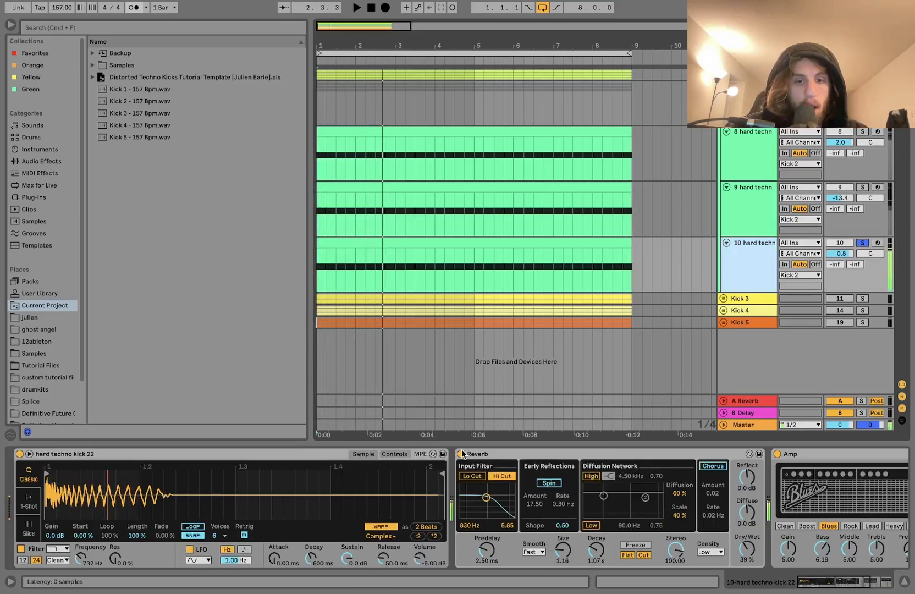
# Turn off the Reverb, Amp and Auto Pan on track 10 and play the dry kick sample.
pyautogui.press('space')
pyautogui.click(461, 454)
pyautogui.hscroll(5, 461, 455)
pyautogui.click(526, 454)
pyautogui.hscroll(-5, 681, 456)
pyautogui.press('space')
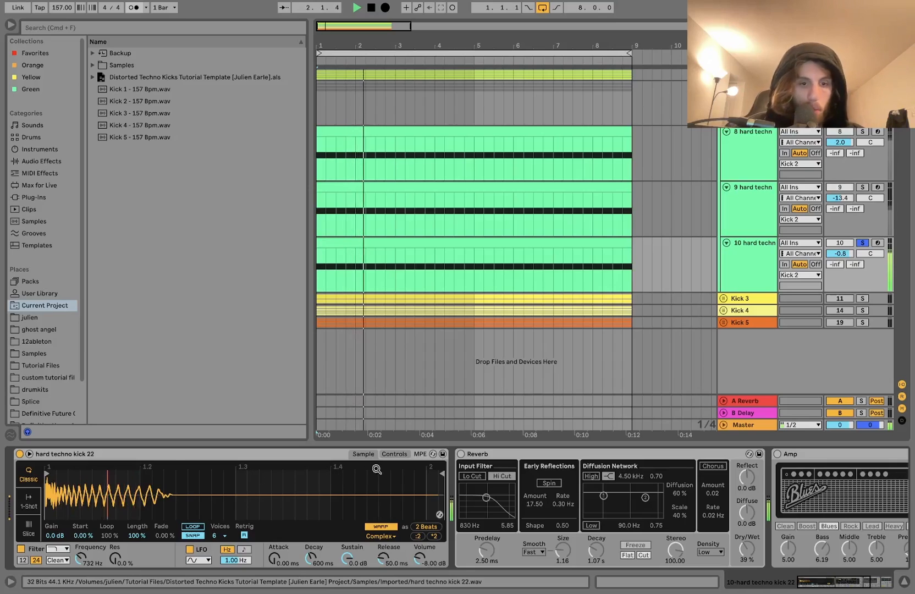
# Check the sampler's filter and envelope controls on track 10, return to the sample waveform and play it.
pyautogui.press('space')
pyautogui.click(395, 454)
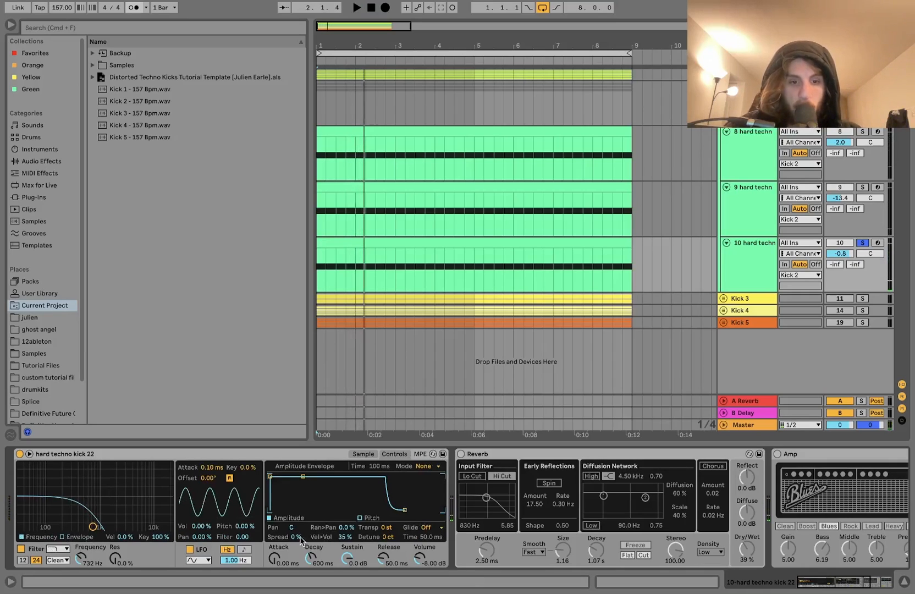
pyautogui.click(364, 454)
pyautogui.press('space')
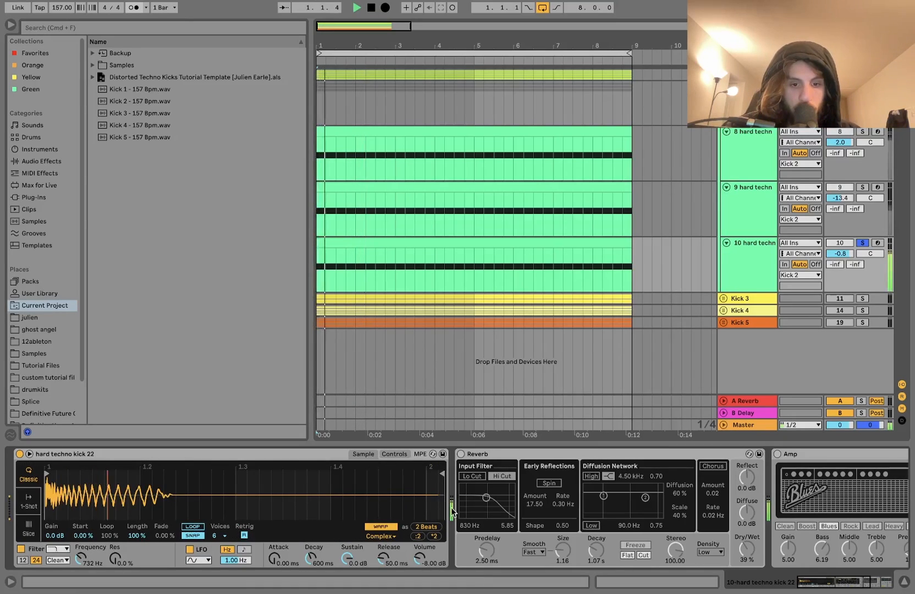
# Turn track 10's Reverb, Amp and Auto Pan back on, listening to the layer as each is added.
pyautogui.hscroll(4, 311, 461)
pyautogui.click(306, 453)
pyautogui.hscroll(3, 310, 461)
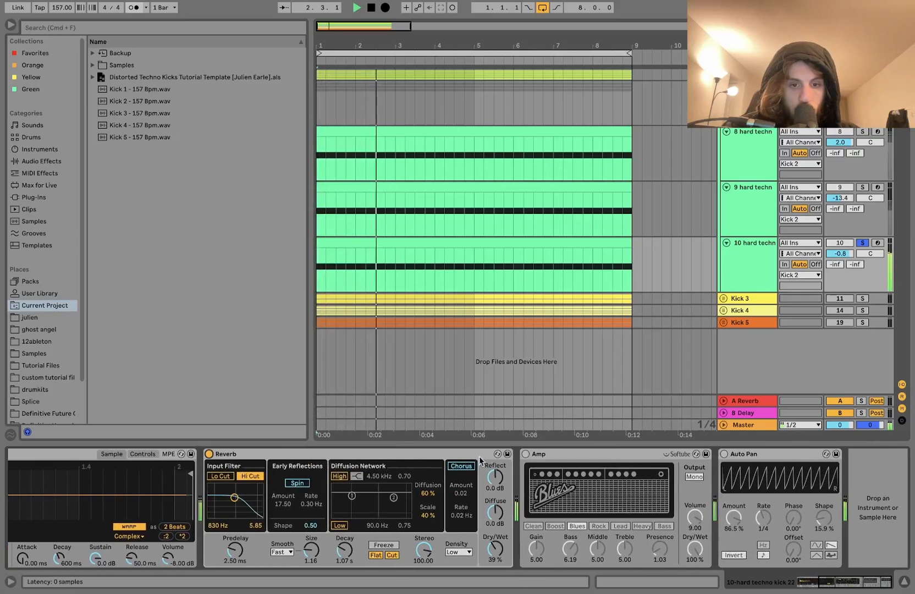
pyautogui.click(526, 454)
pyautogui.press('space')
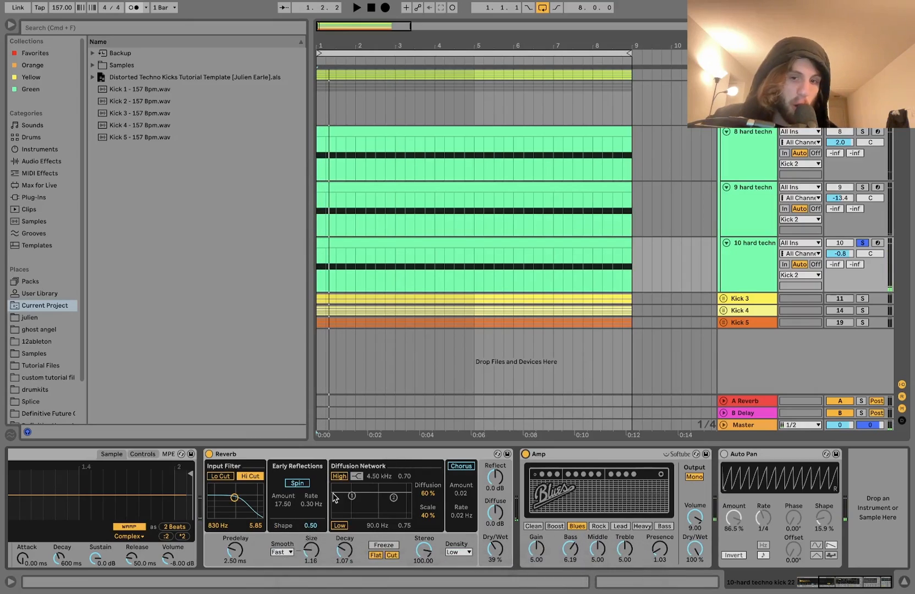
pyautogui.click(725, 454)
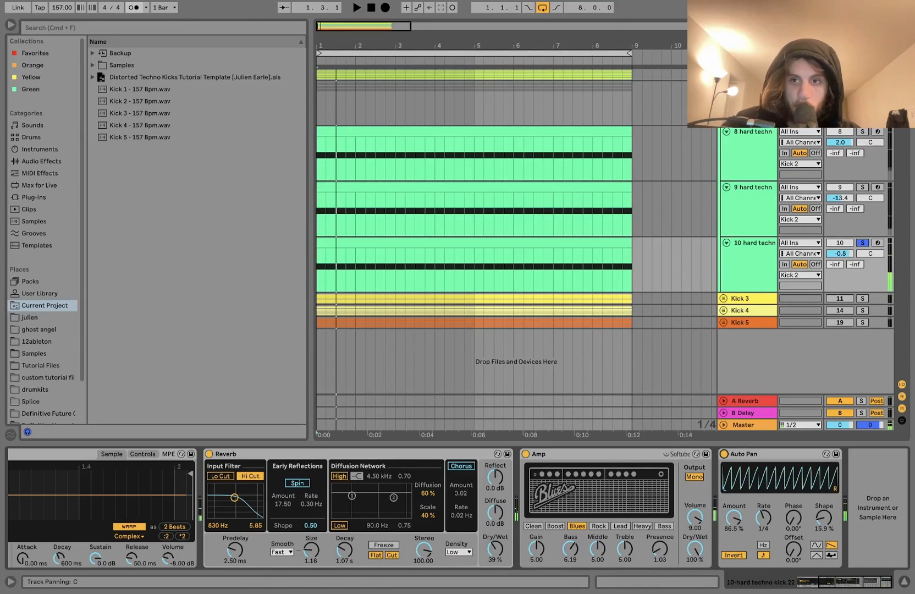
# Remove the solo from track 10, show the Kick 2 group's effects and play all its layers.
pyautogui.click(863, 243)
pyautogui.press('space')
pyautogui.click(747, 87)
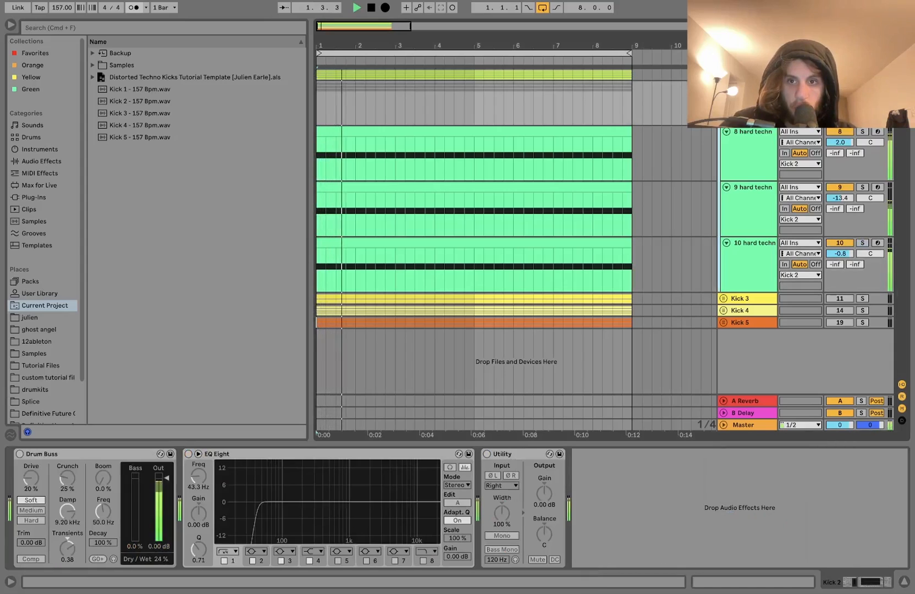
pyautogui.press('space')
# Turn the Kick 2 group's Drum Buss, EQ Eight and Utility back on, playing the kick as each is added.
pyautogui.click(19, 454)
pyautogui.press('space')
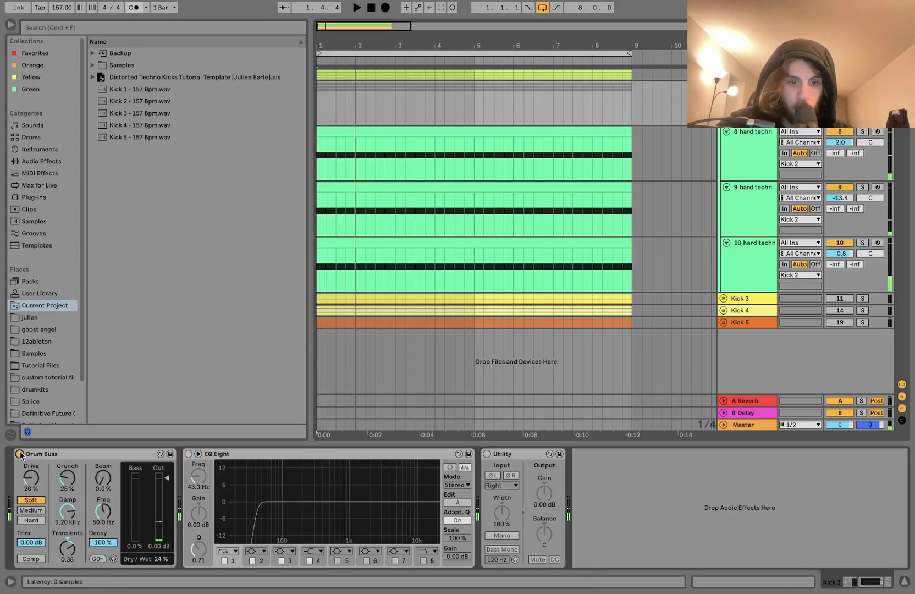
pyautogui.click(188, 454)
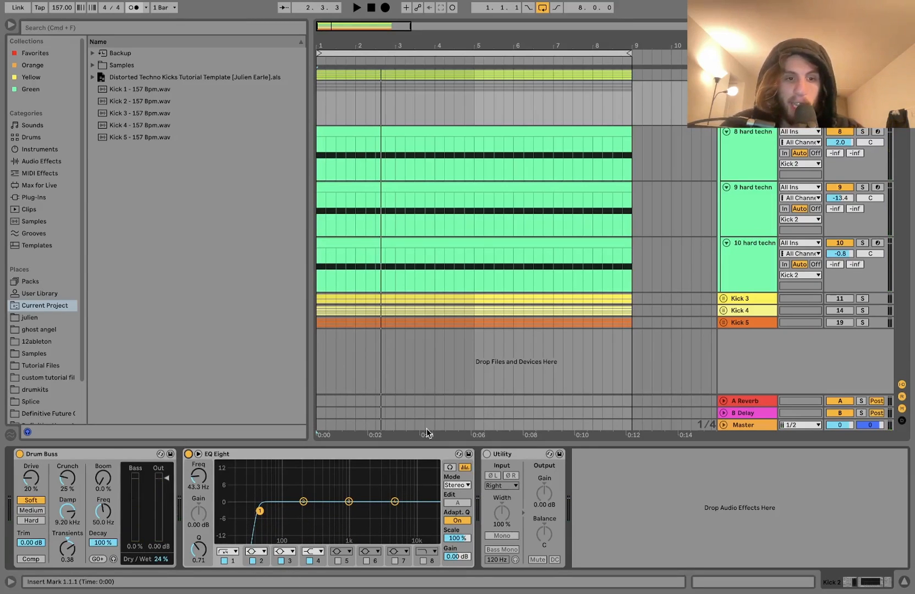
pyautogui.press('space')
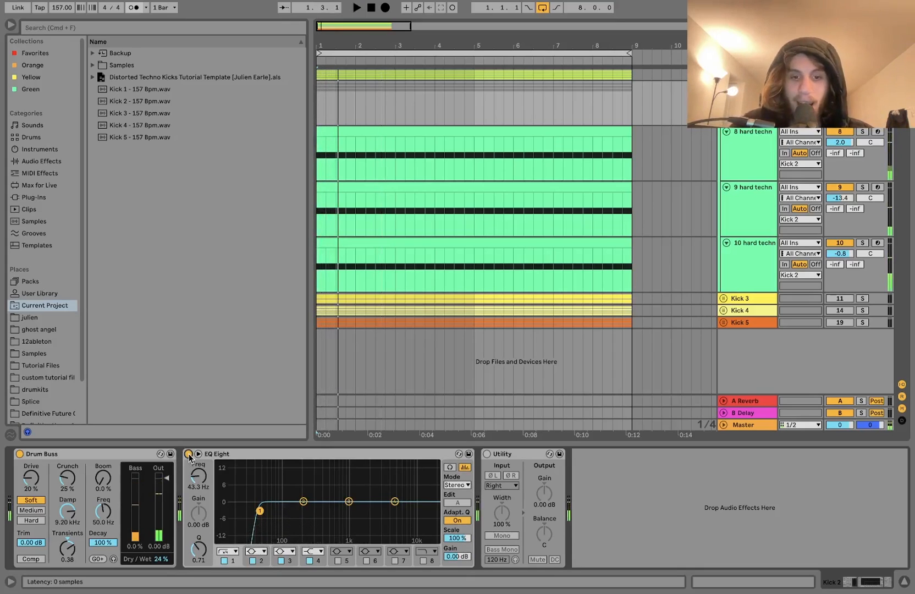
pyautogui.click(487, 454)
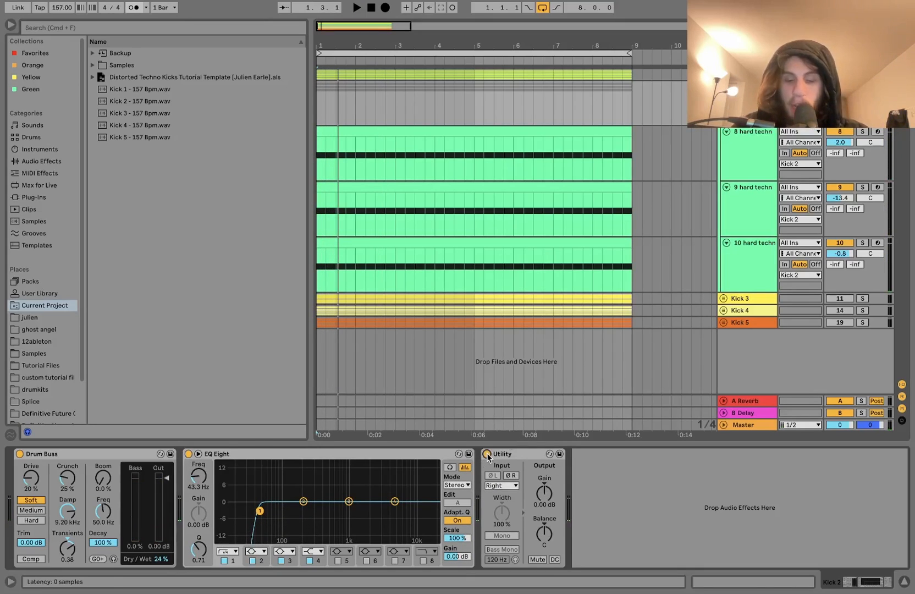
pyautogui.press('space')
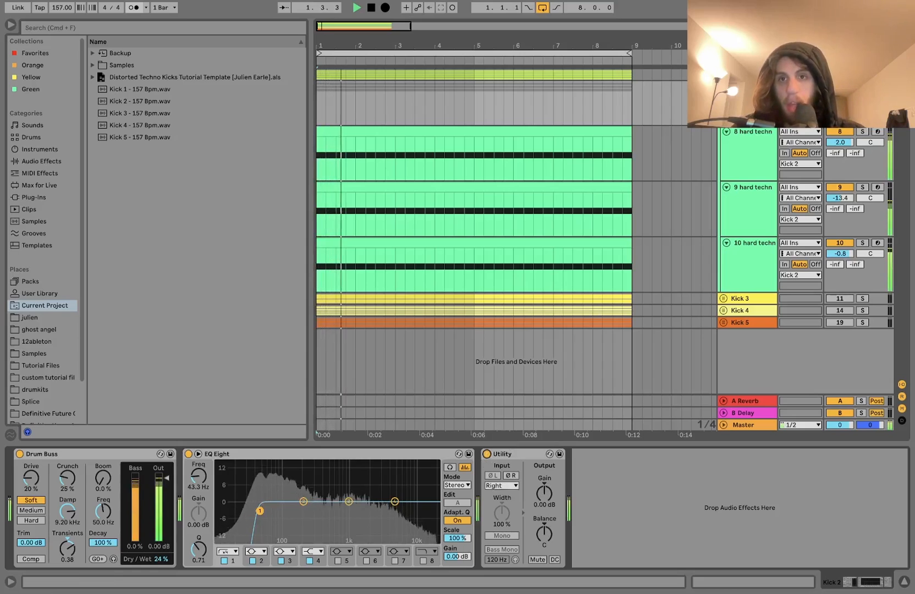
# Fold the Kick 2 group, unfold the Kick 3 group and show its effects.
pyautogui.click(724, 87)
pyautogui.press('space')
pyautogui.click(746, 99)
pyautogui.click(724, 99)
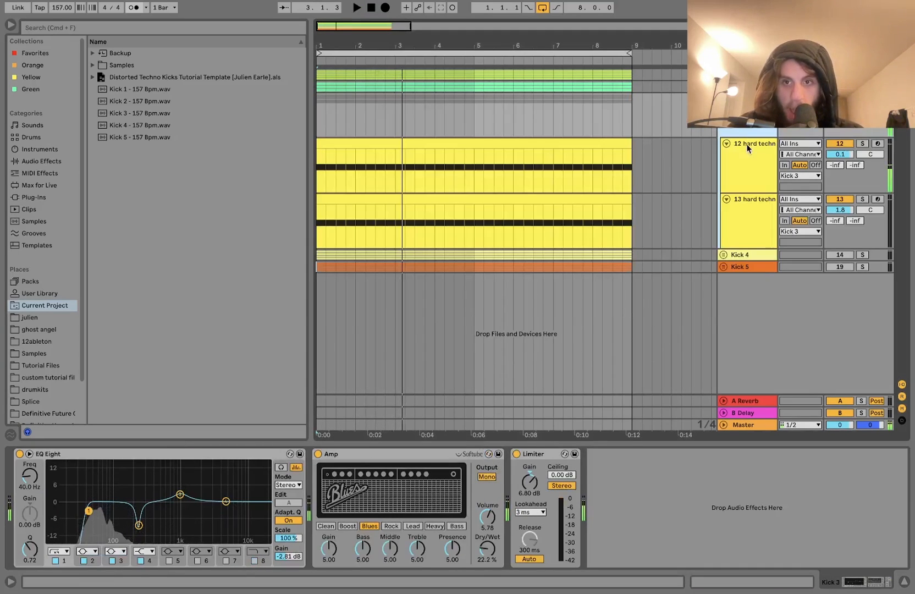
# Turn off the EQ Eight, Amp and Limiter on the Kick 3 group.
pyautogui.click(20, 454)
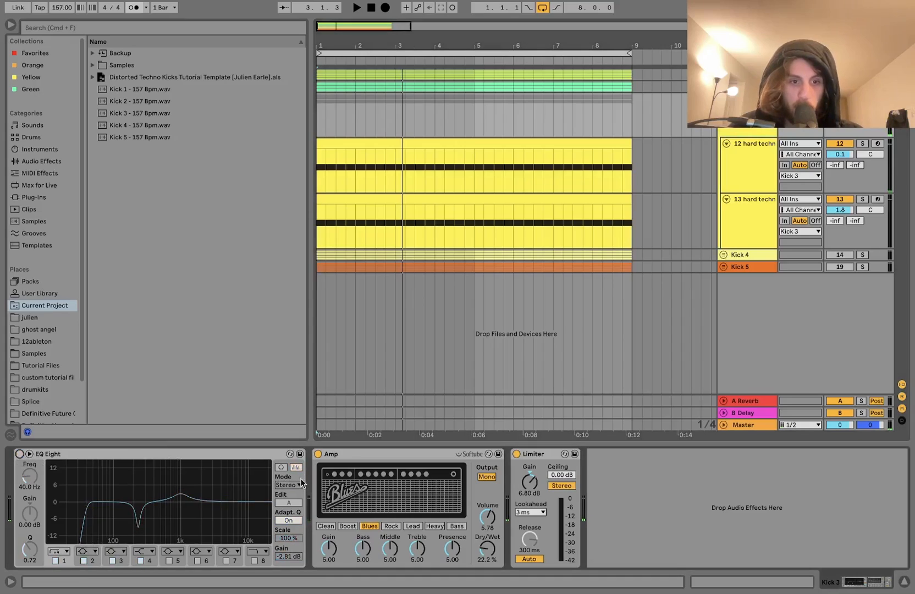
pyautogui.click(319, 454)
pyautogui.click(517, 454)
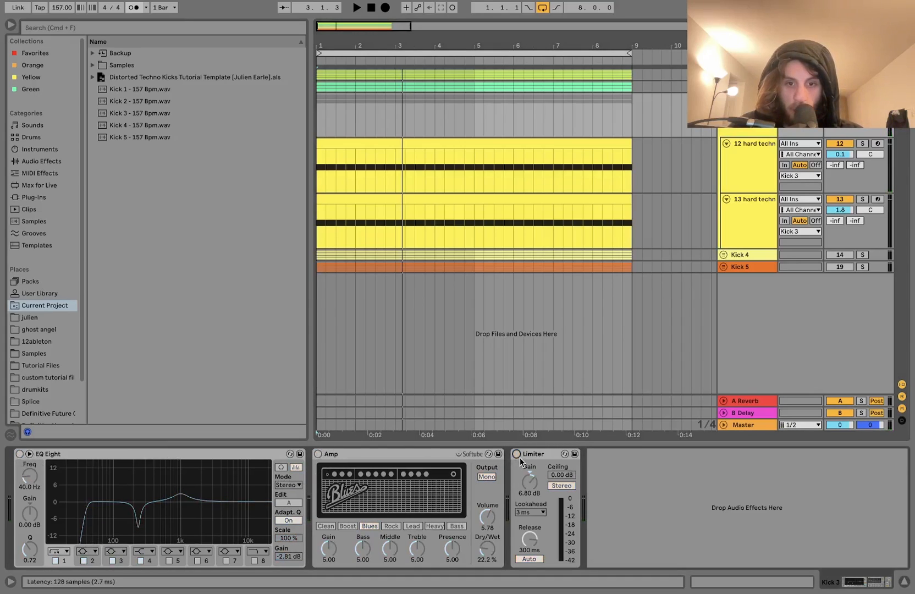
# Look at track 12's devices, solo track 13 in Kick 3 and show its devices.
pyautogui.click(745, 172)
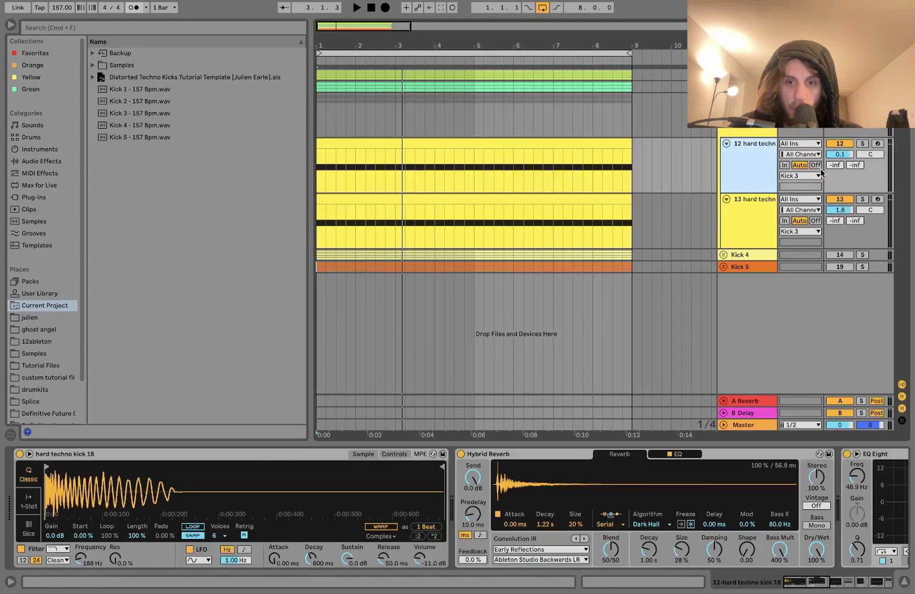
pyautogui.click(862, 200)
pyautogui.click(738, 206)
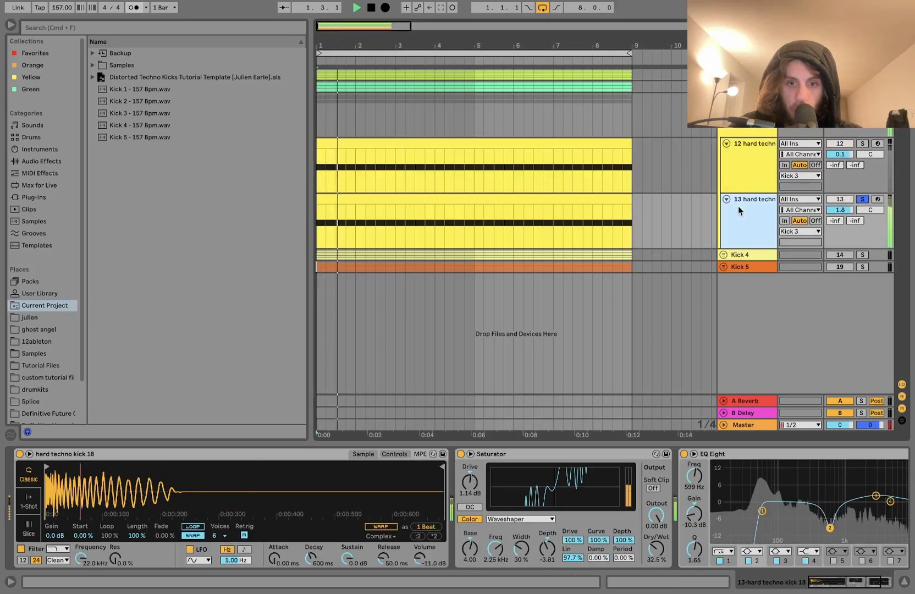
# Turn off the Saturator and EQ Eight on track 13 and play its dry sample.
pyautogui.click(462, 454)
pyautogui.hscroll(5, 471, 457)
pyautogui.click(555, 454)
pyautogui.press('space')
pyautogui.hscroll(-5, 401, 476)
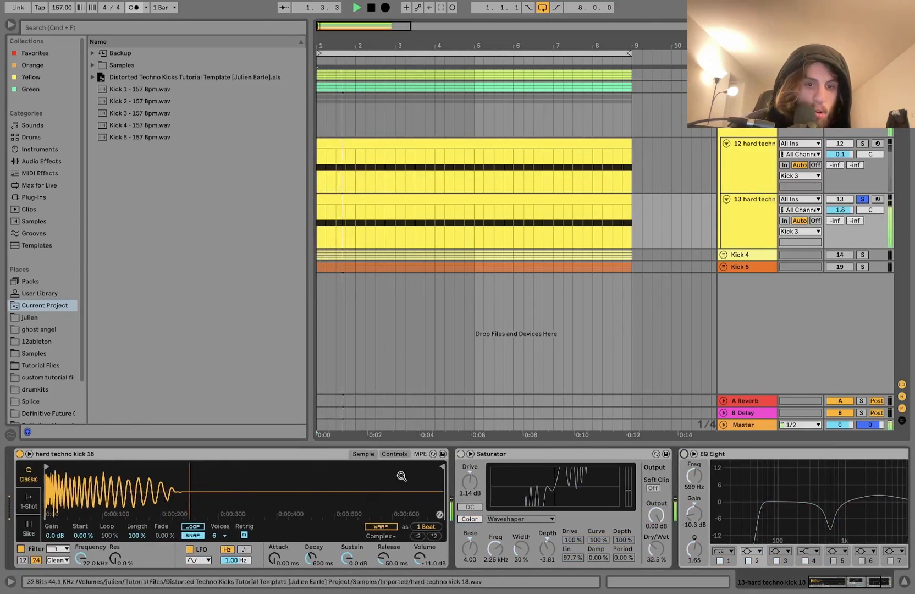
# Turn track 13's Saturator and EQ Eight back on, playing the layer to hear the effect.
pyautogui.click(461, 453)
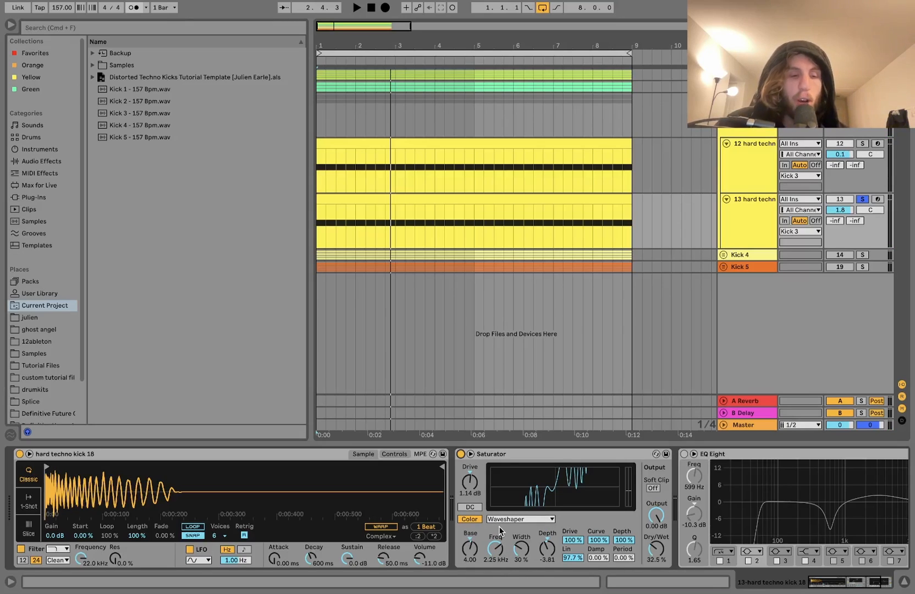
pyautogui.press('space')
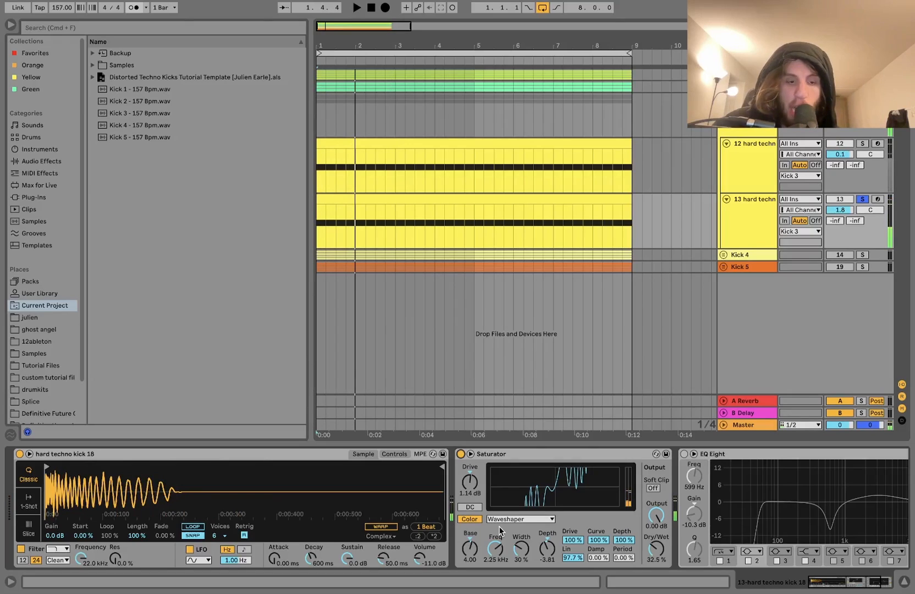
pyautogui.hscroll(5, 500, 530)
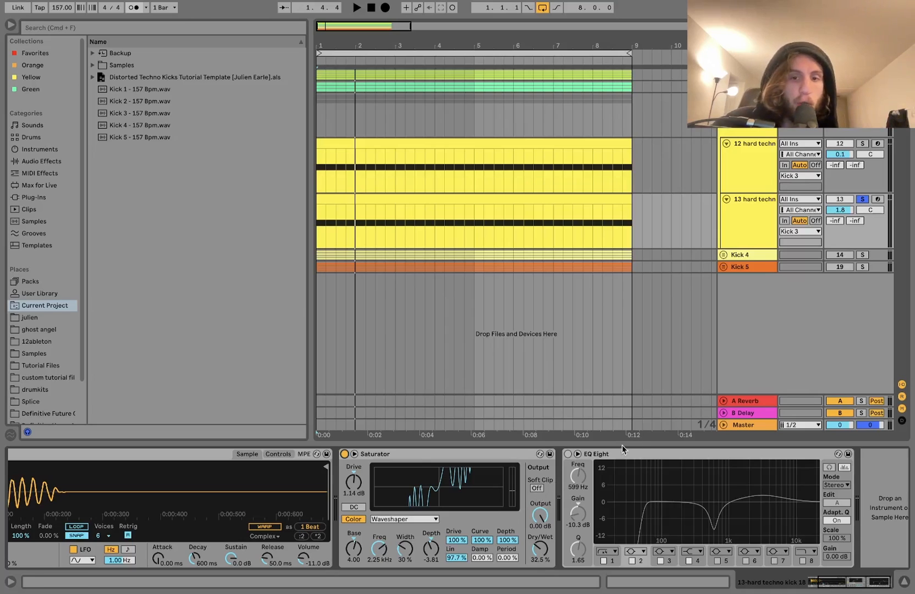
pyautogui.click(568, 454)
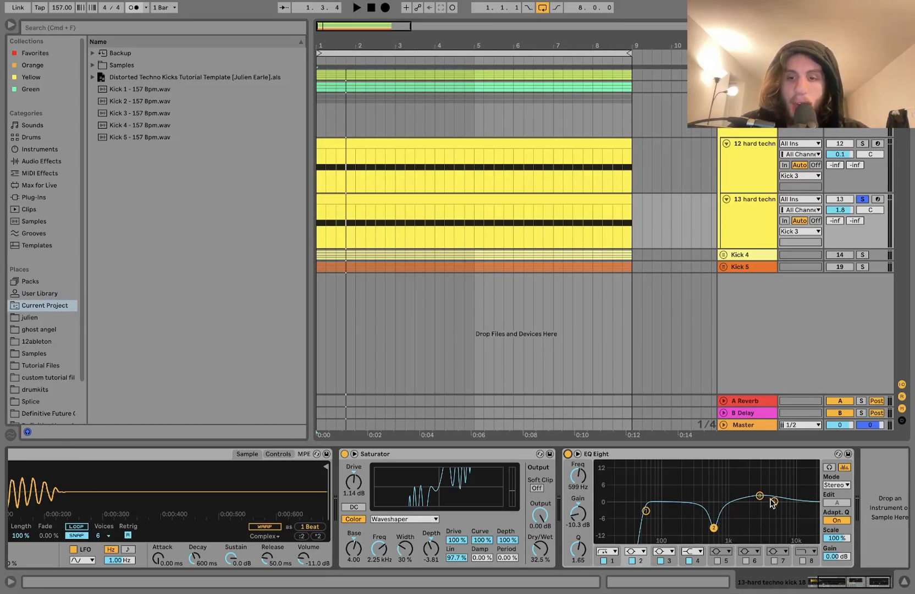
# Show track 12's devices, move the solo to that track and play it.
pyautogui.click(761, 178)
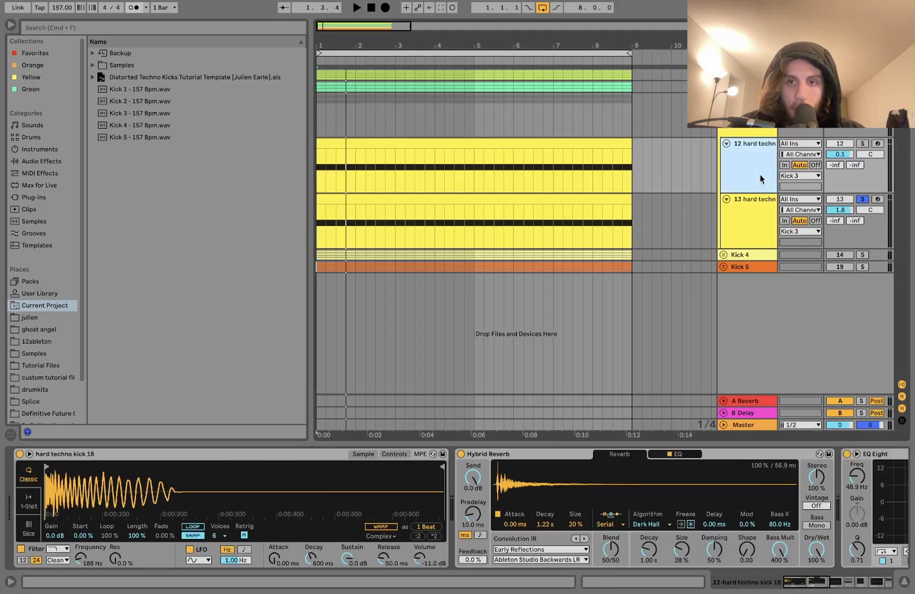
pyautogui.click(861, 144)
pyautogui.press('space')
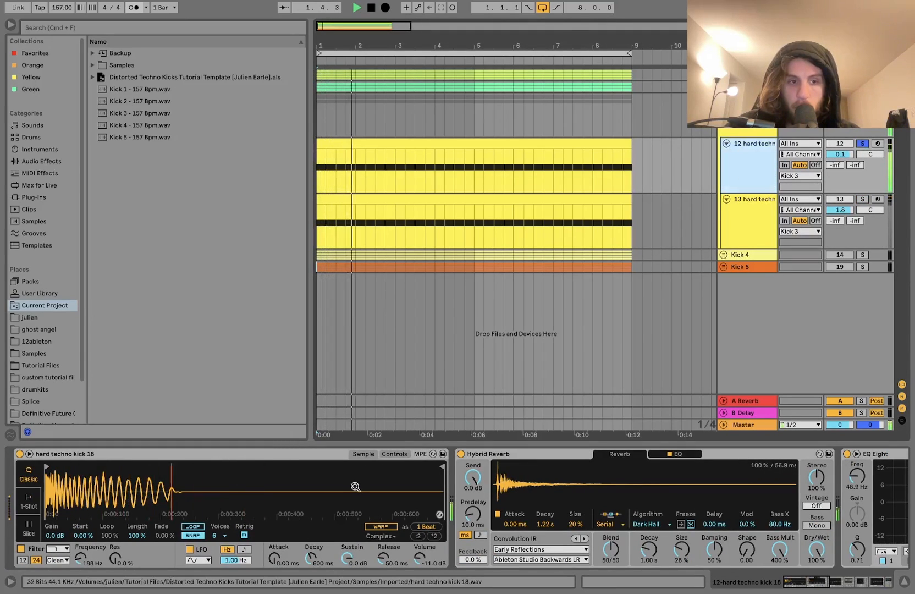
# Turn off the first EQ Eight, the Amp and the Auto Filter on track 12 and play the layer.
pyautogui.press('space')
pyautogui.hscroll(10, 355, 486)
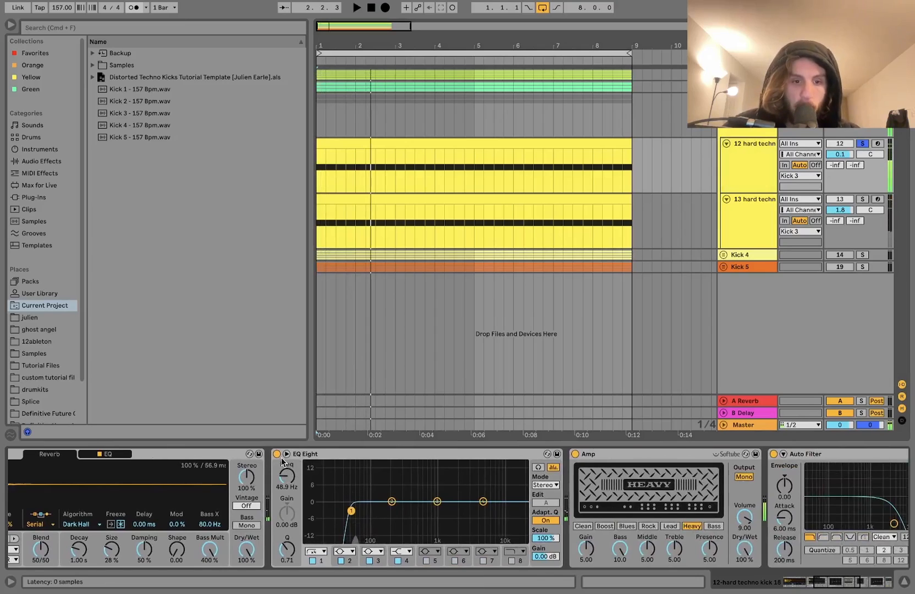
pyautogui.hscroll(7, 275, 453)
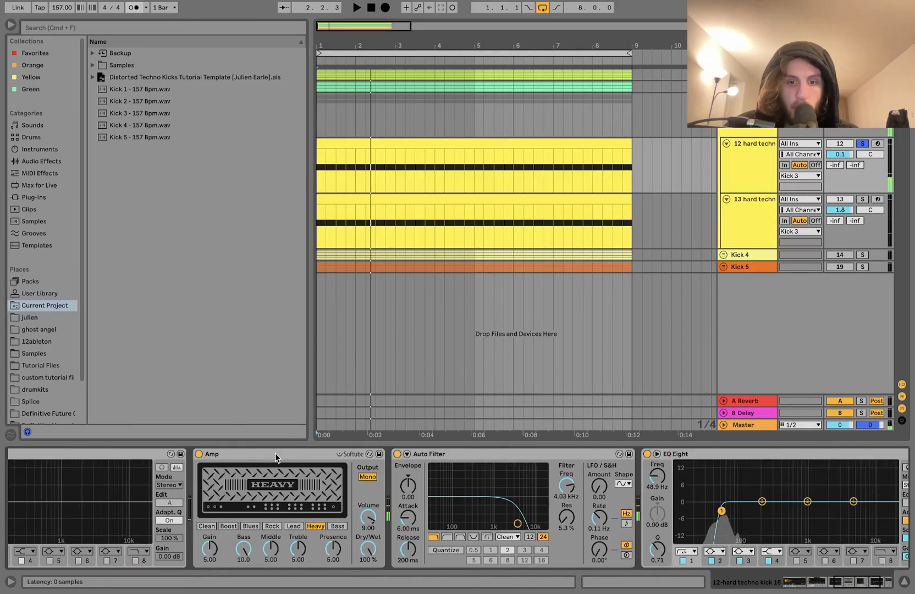
pyautogui.hscroll(3, 198, 452)
pyautogui.click(211, 455)
pyautogui.press('space')
pyautogui.hscroll(2, 212, 453)
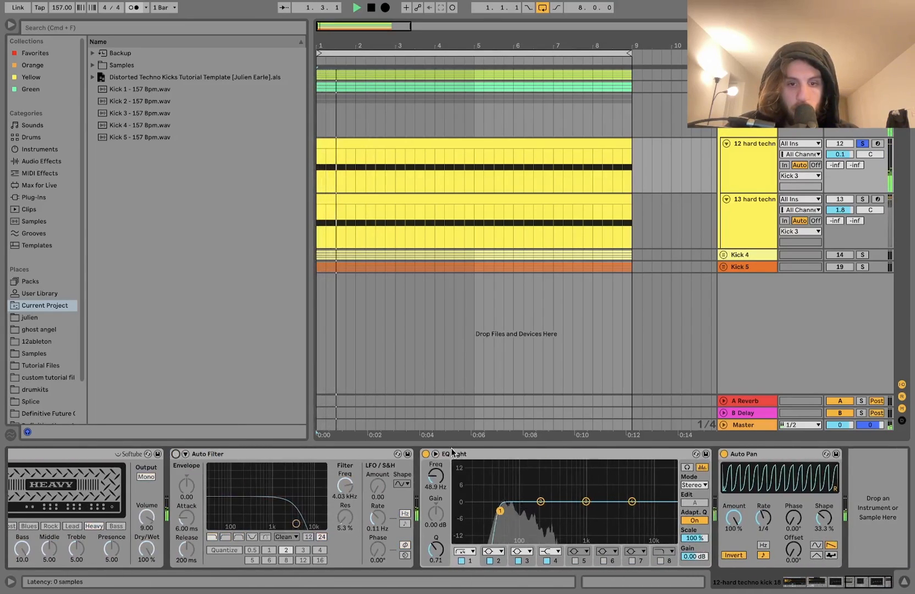
pyautogui.hscroll(-10, 446, 452)
pyautogui.hscroll(-5, 447, 452)
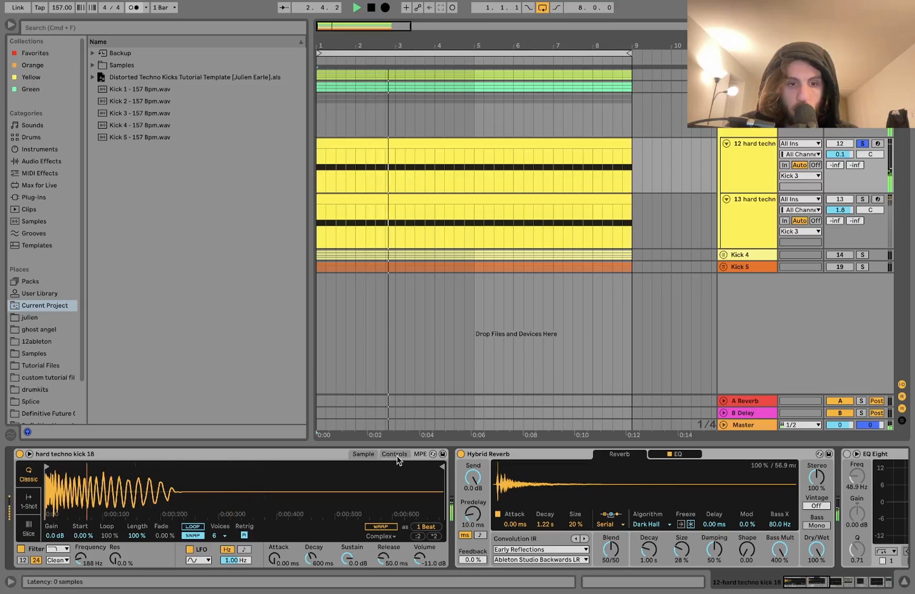
# Show the sampler controls on track 12, turn off the sampler's filter and replay the layer.
pyautogui.click(395, 453)
pyautogui.press('space')
pyautogui.click(22, 549)
pyautogui.press('space')
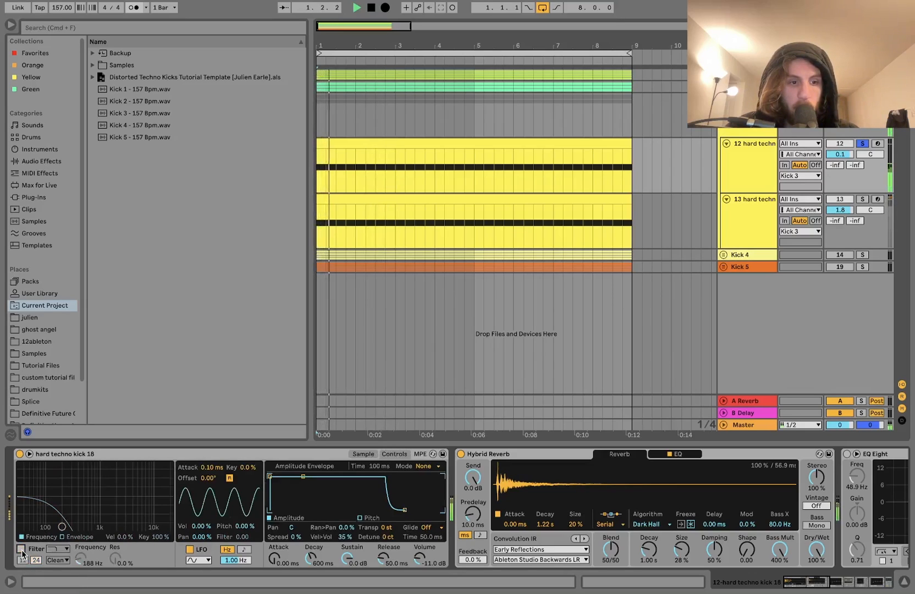
# Turn track 12's EQ Eight, Amp and Auto Filter back on, playing the layer to hear the effect.
pyautogui.hscroll(2, 22, 552)
pyautogui.hscroll(5, 22, 553)
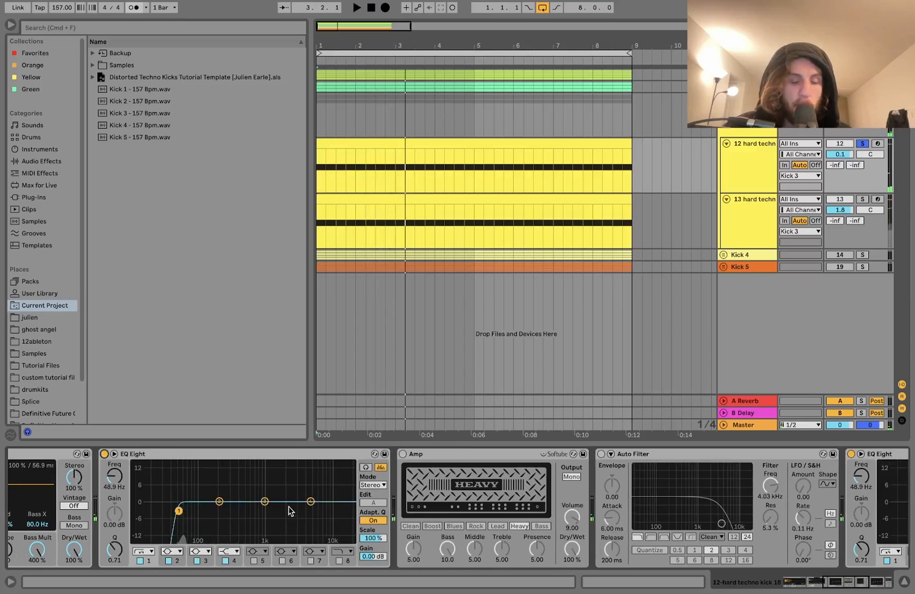
pyautogui.click(402, 454)
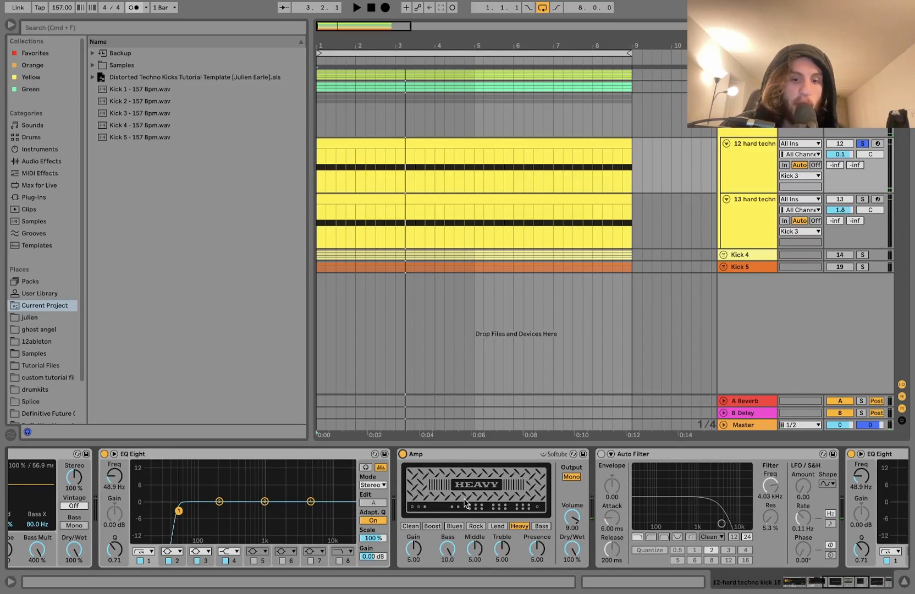
pyautogui.hscroll(3, 465, 502)
pyautogui.hscroll(1, 465, 502)
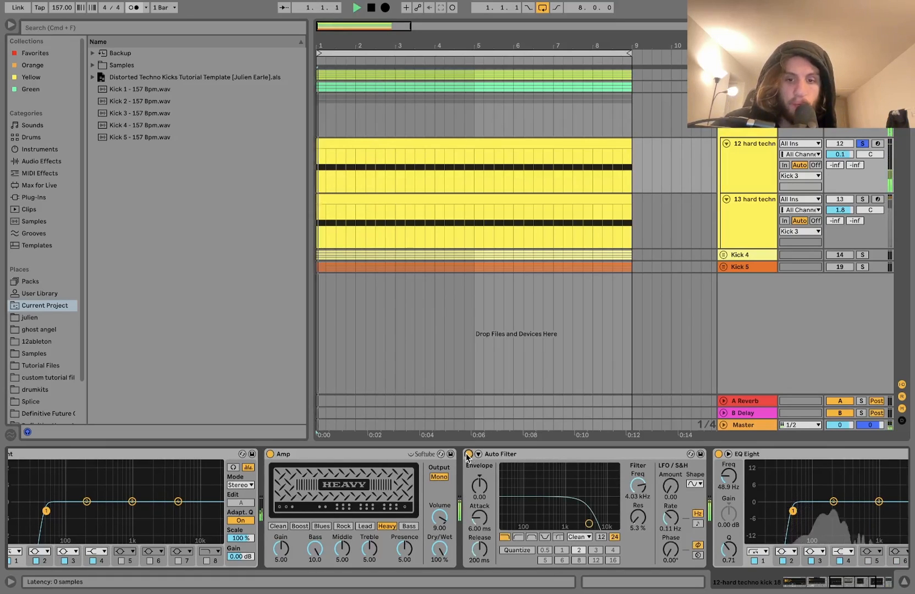
pyautogui.hscroll(7, 469, 458)
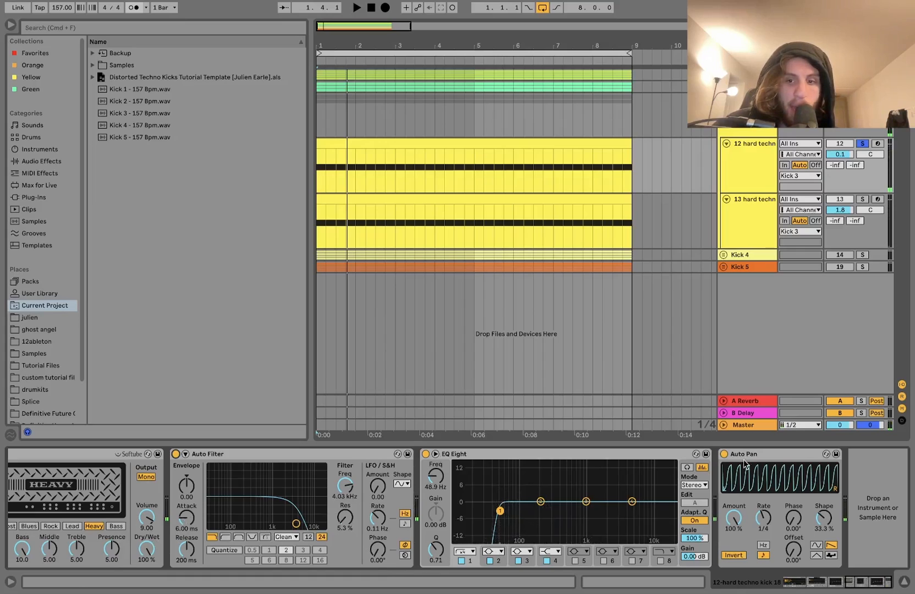
# Unsolo track 12, turn on the Kick 3 group's EQ Eight, play the kick and select the EQ's band 2.
pyautogui.click(862, 144)
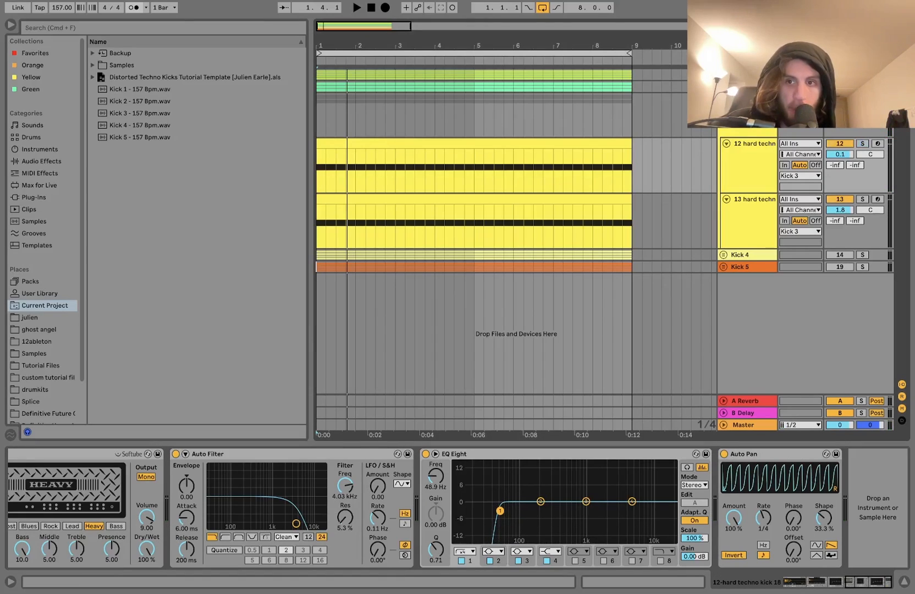
pyautogui.click(749, 108)
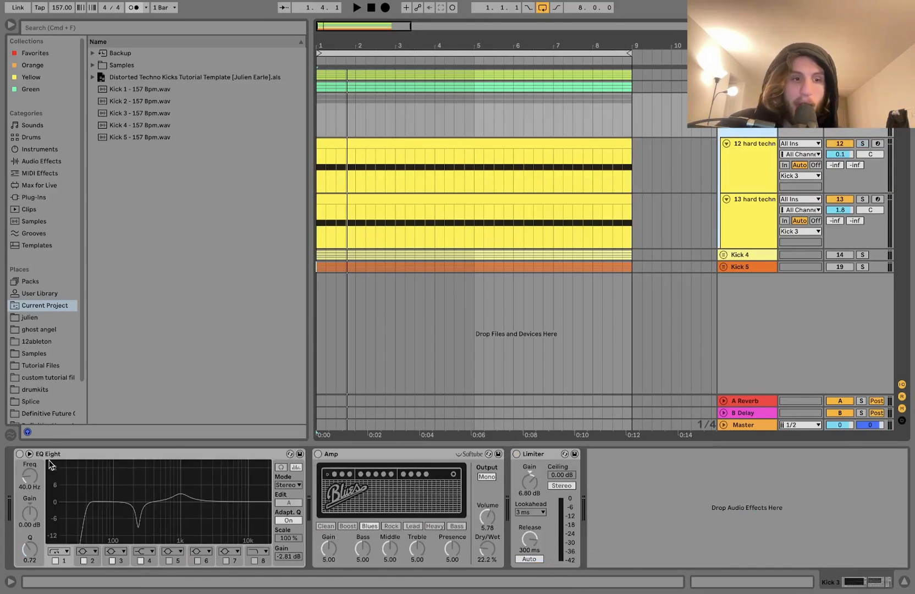
pyautogui.click(19, 454)
pyautogui.press('space')
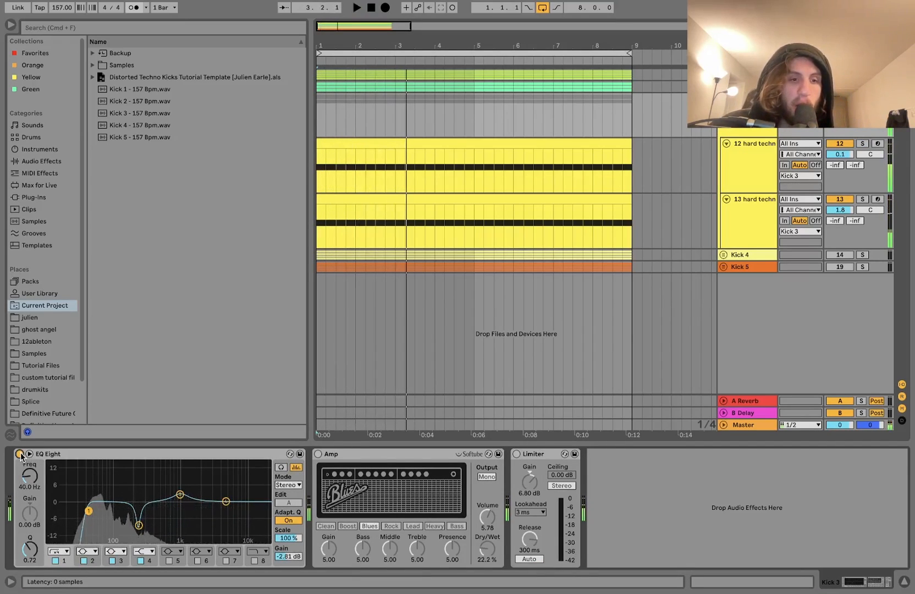
pyautogui.press('space')
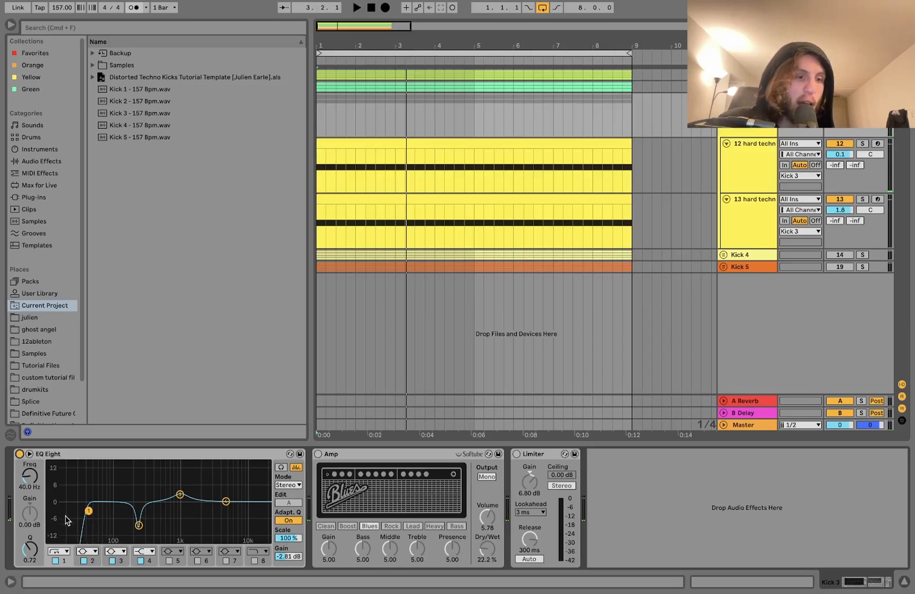
pyautogui.click(138, 525)
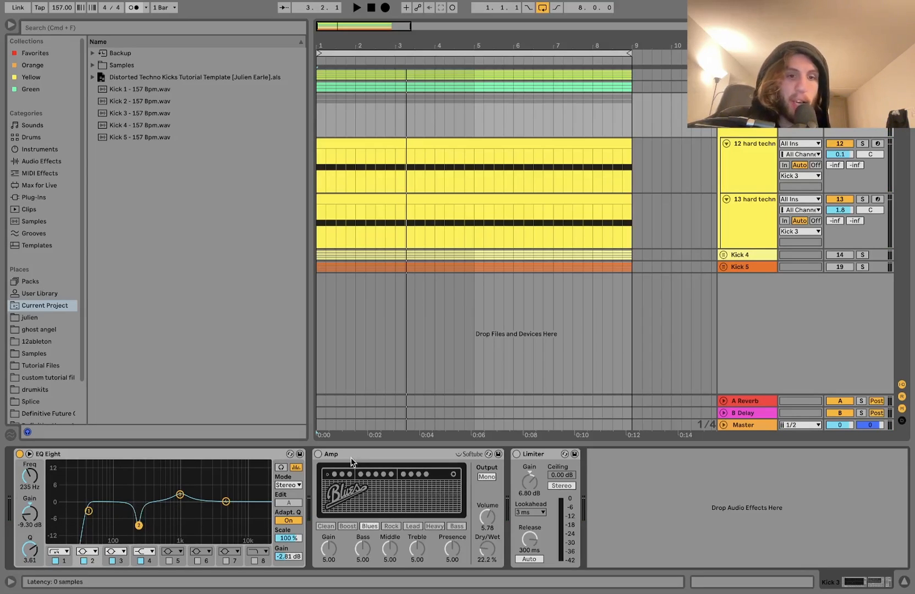
# Turn on the Kick 3 group's Amp and Limiter, playing the kick with the Limiter off and on.
pyautogui.press('space')
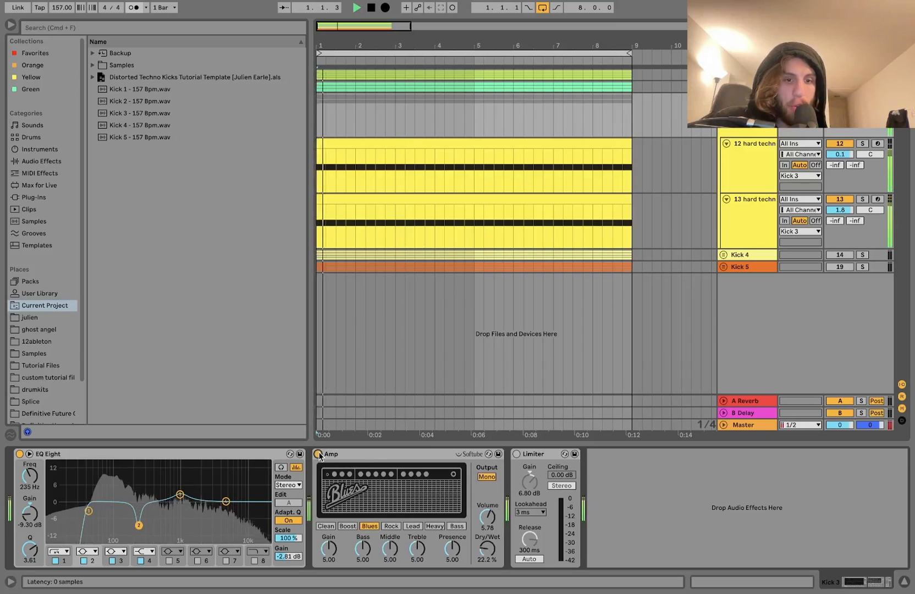
pyautogui.click(318, 454)
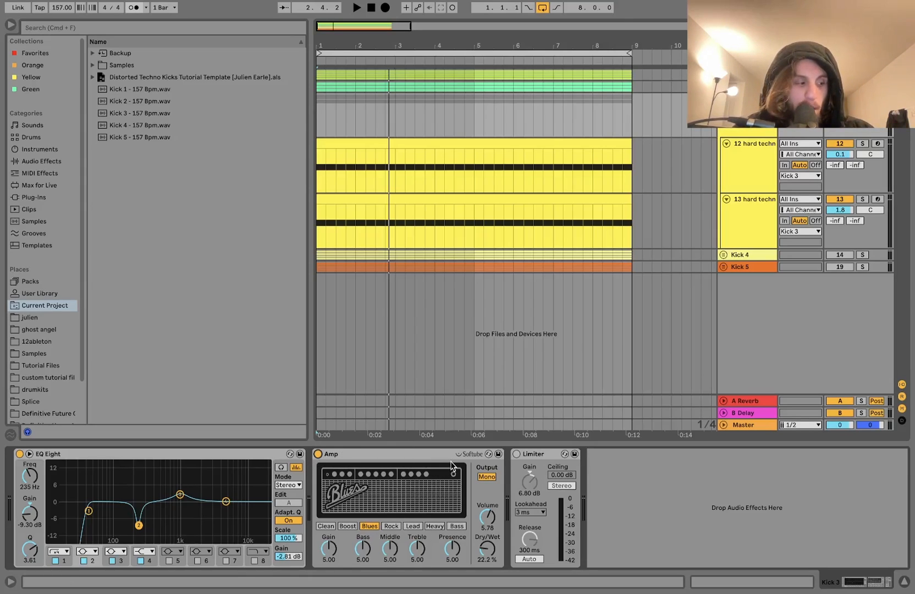
pyautogui.click(517, 454)
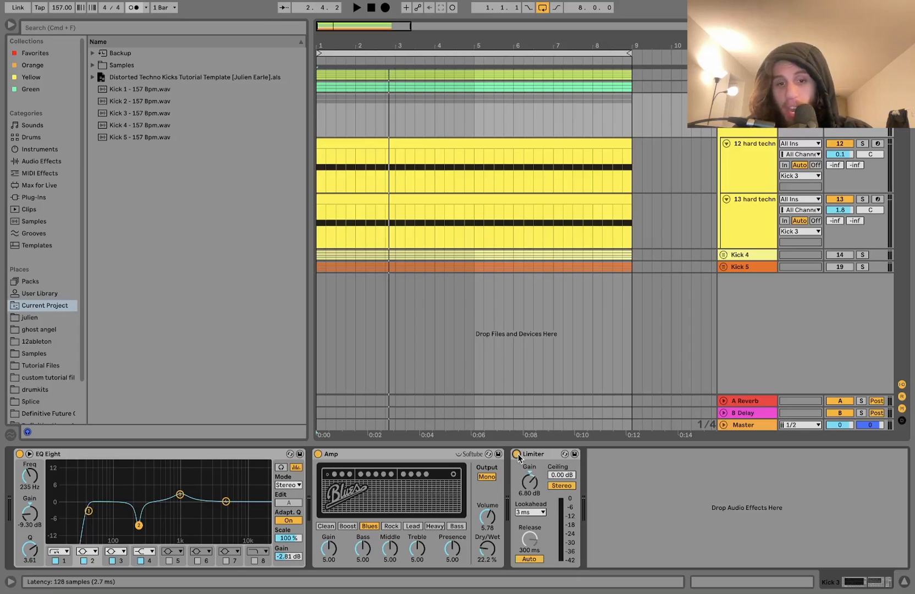
pyautogui.press('space')
pyautogui.click(517, 455)
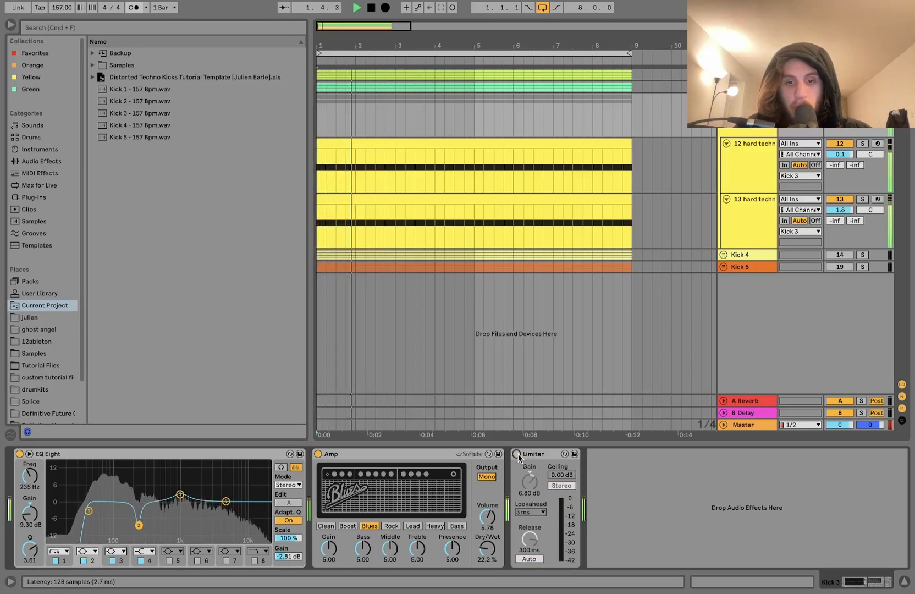
pyautogui.click(517, 455)
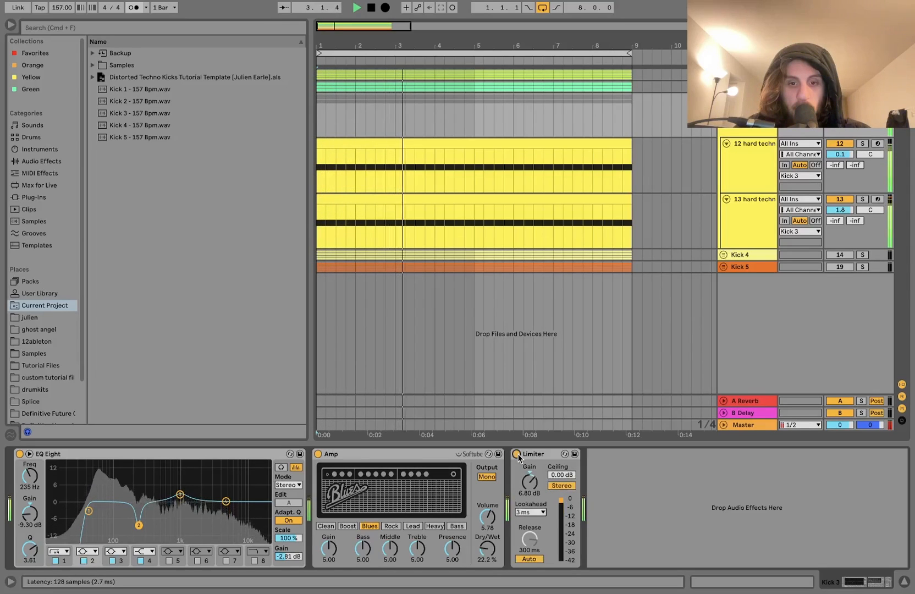
pyautogui.press('space')
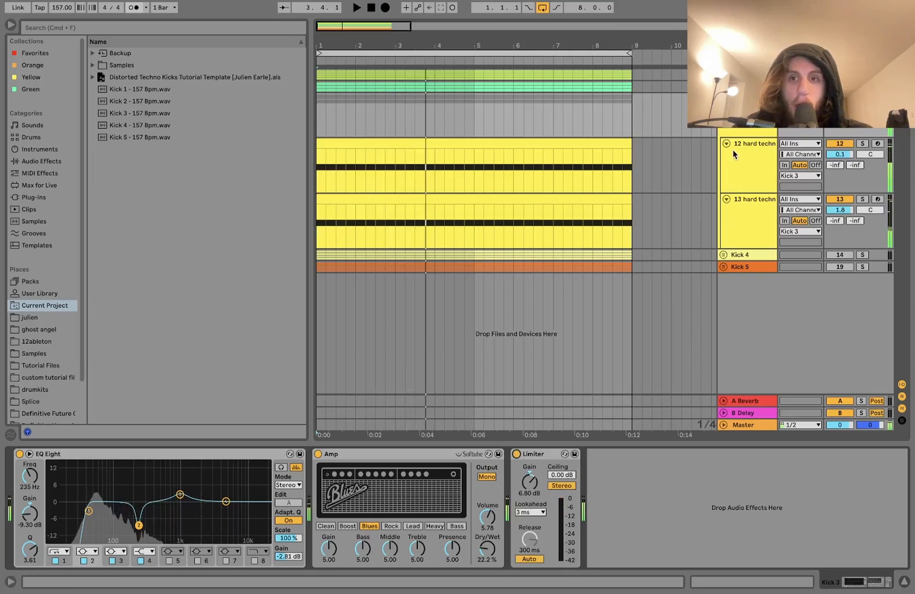
# Fold the Kick 3 group, unfold Kick 4 with its group devices shown, and play the kick.
pyautogui.click(724, 99)
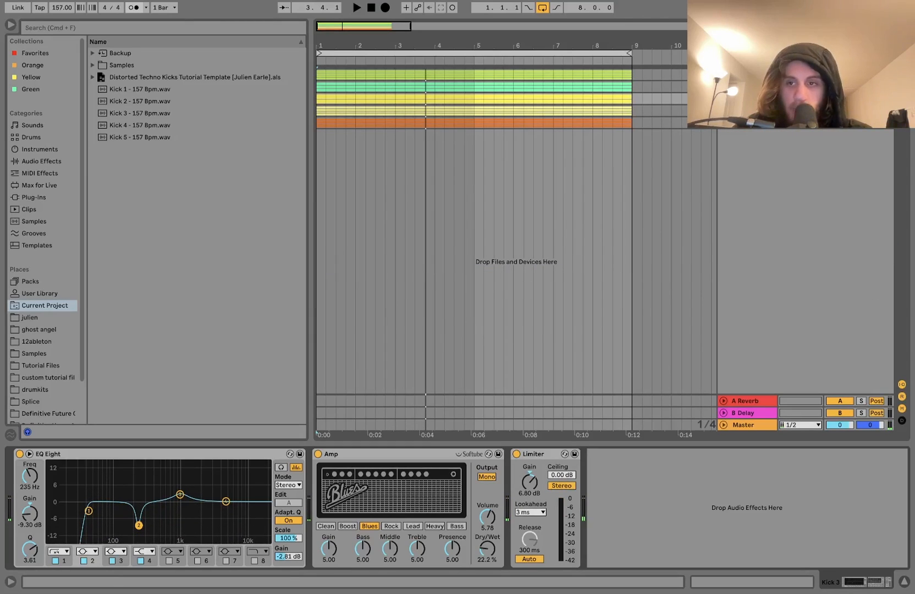
pyautogui.click(747, 111)
pyautogui.click(724, 110)
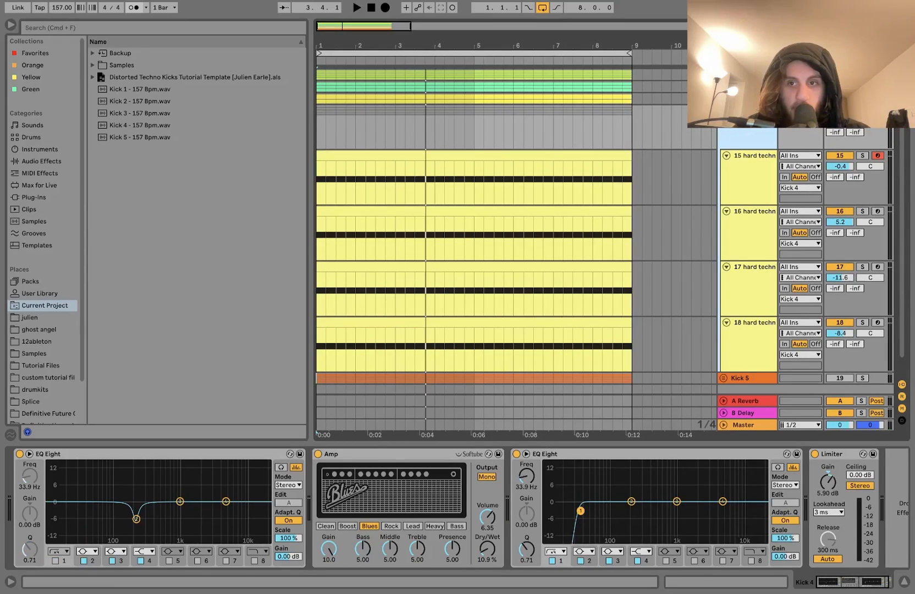
pyautogui.press('space')
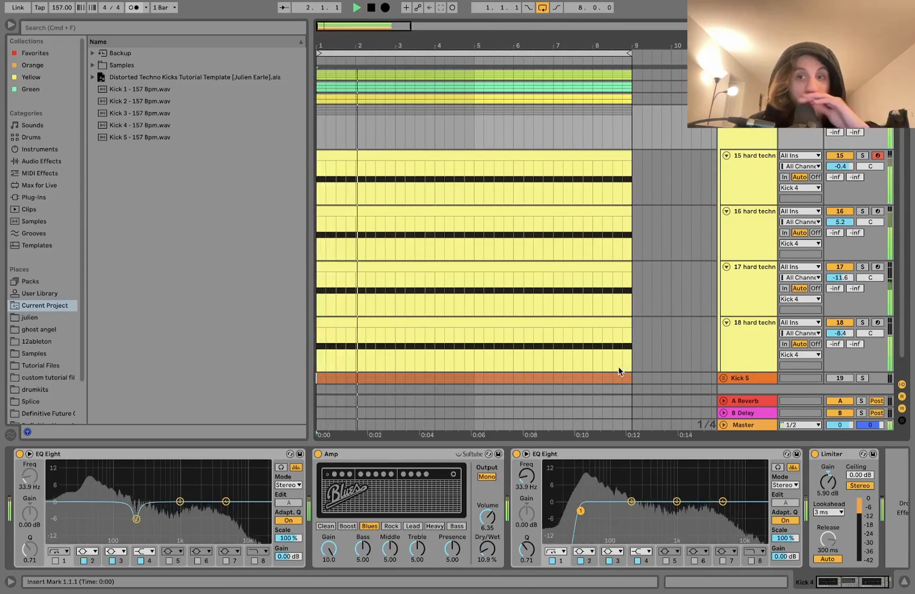
pyautogui.press('space')
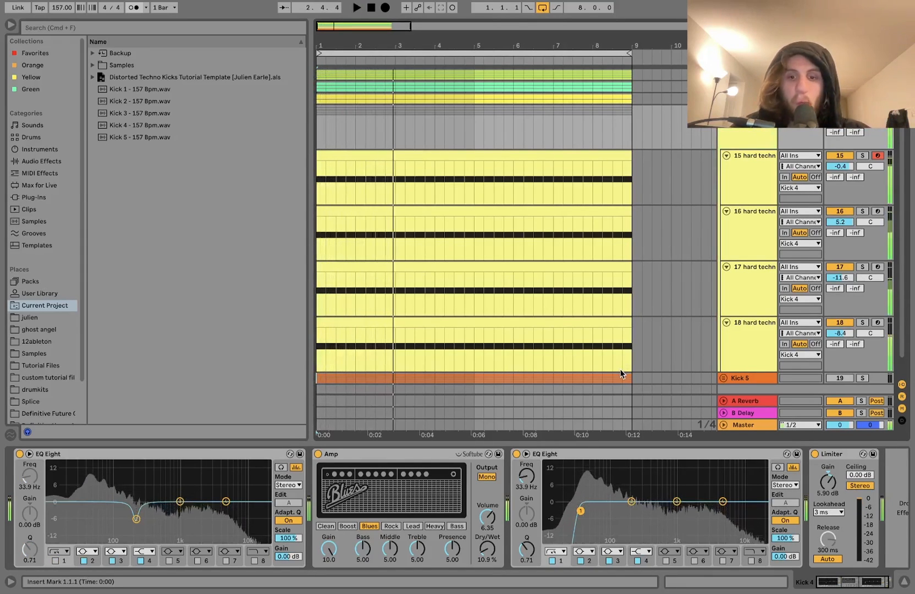
# Group all Kick 4 group devices into an Audio Effect Rack, turn the rack off and play the kick.
pyautogui.click(563, 457)
pyautogui.press('super+a')
pyautogui.press('super+g')
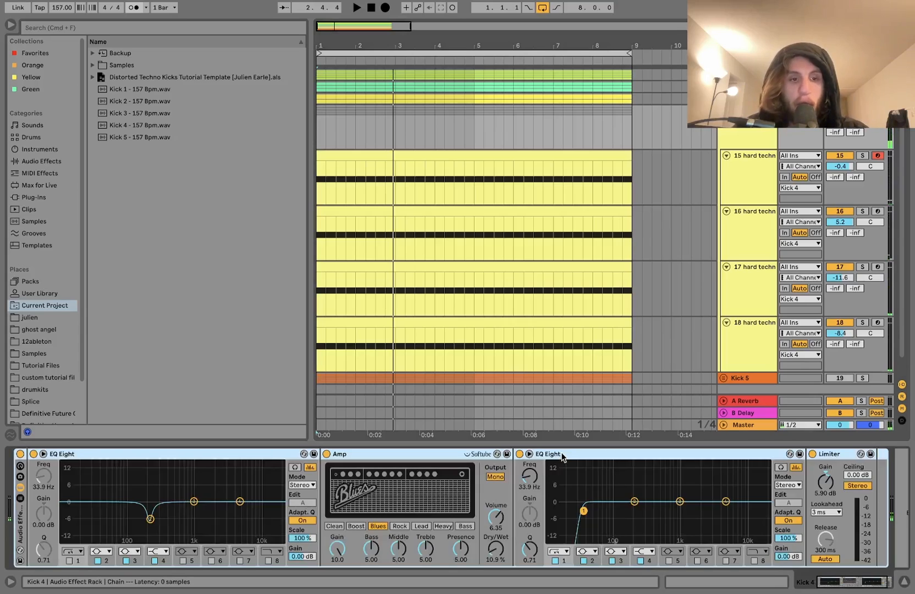
pyautogui.press('space')
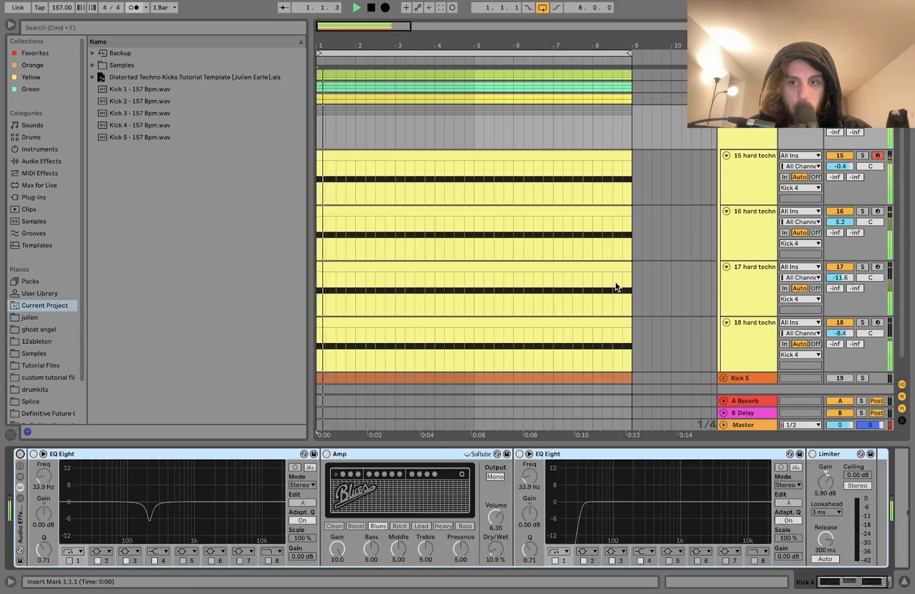
# Show track 15's sampler, solo the track and play the layer.
pyautogui.click(760, 185)
pyautogui.press('space')
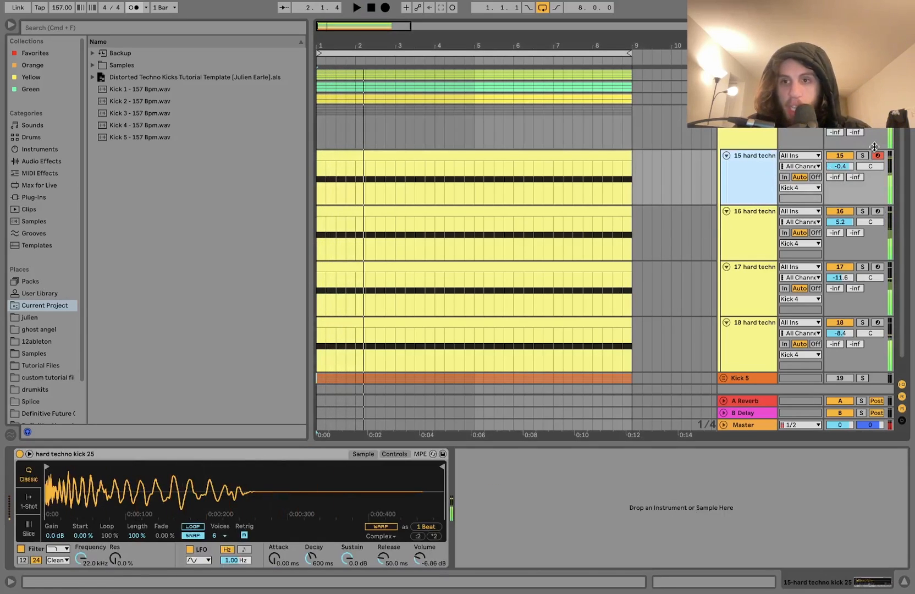
pyautogui.click(863, 157)
pyautogui.click(762, 178)
pyautogui.press('space')
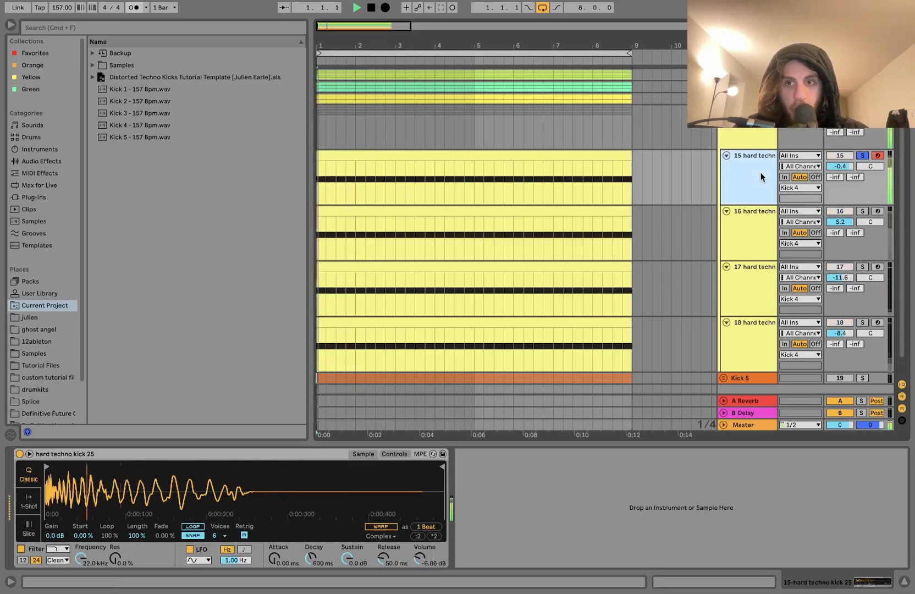
# Move the solo to track 16, play it and look through its Saturator and Auto Filter.
pyautogui.click(862, 211)
pyautogui.click(752, 220)
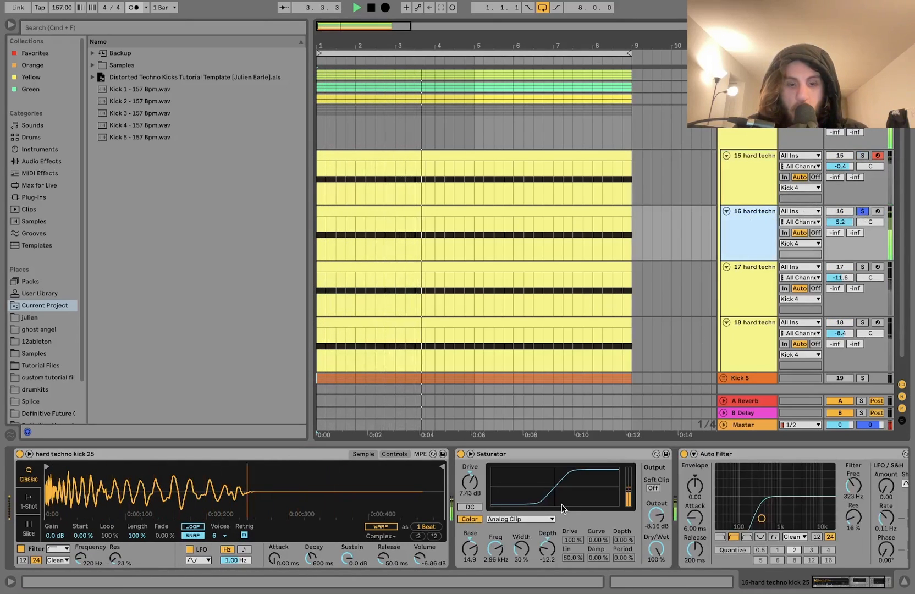
pyautogui.press('space')
pyautogui.hscroll(2, 561, 505)
pyautogui.hscroll(-2, 562, 505)
pyautogui.hscroll(3, 561, 504)
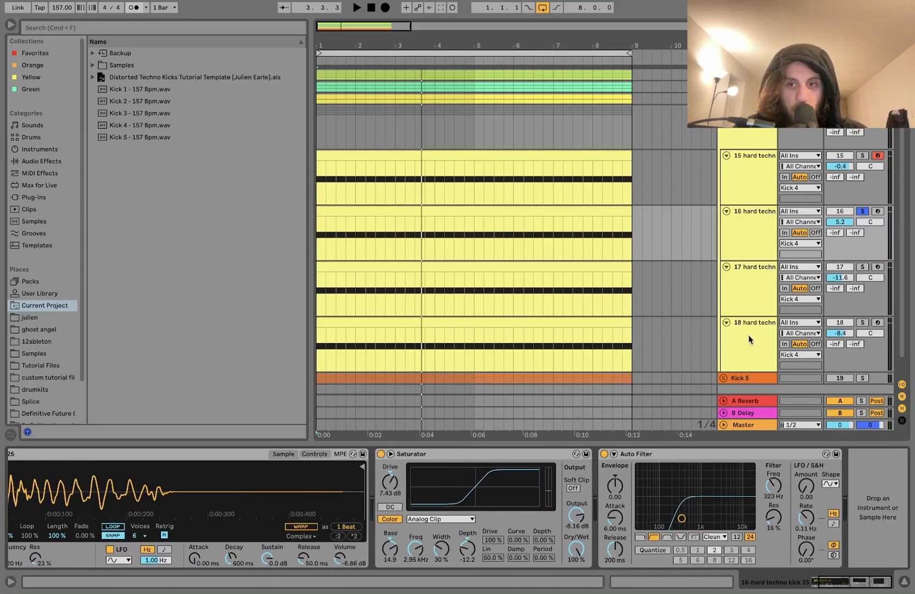
# Add track 15 to the solo and compare the layers, playing tracks 15 and 16 together.
pyautogui.press('space')
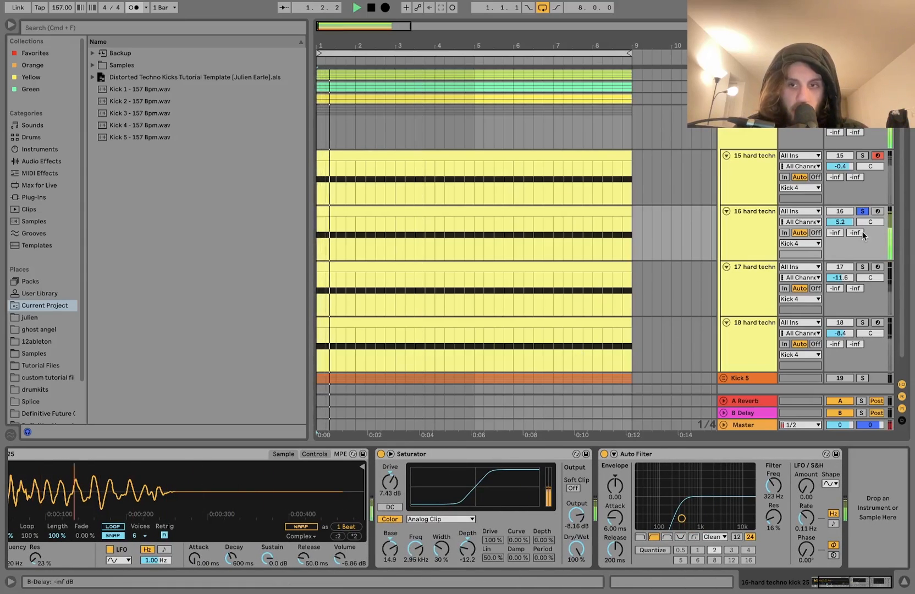
pyautogui.keyDown('super'); pyautogui.click(863, 156); pyautogui.keyUp('super')
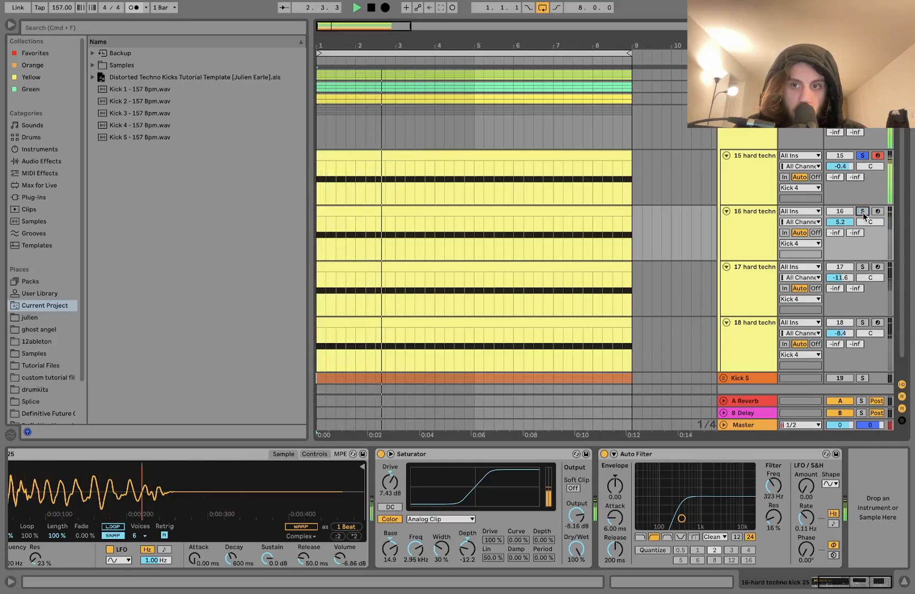
pyautogui.hscroll(-4, 649, 517)
pyautogui.press('space')
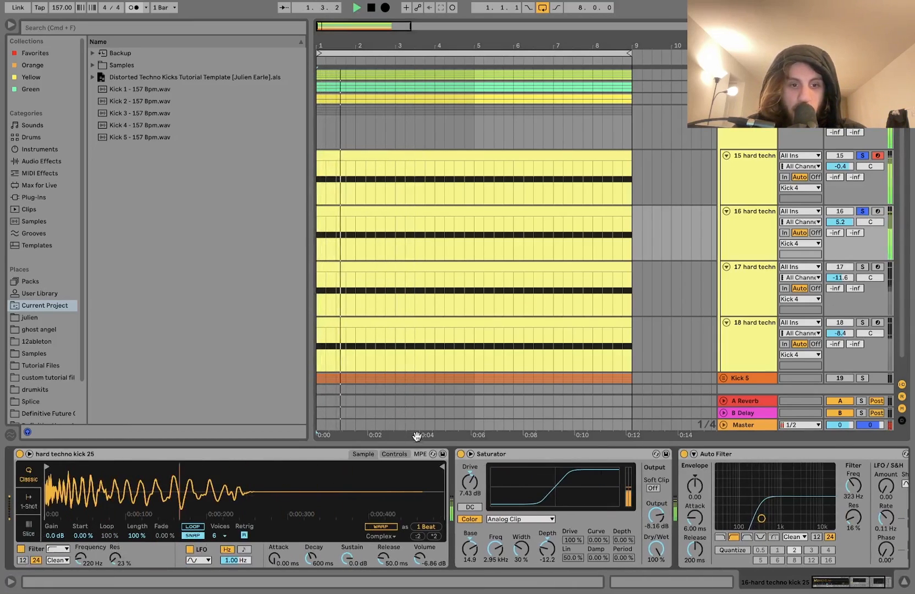
# Show the sampler controls on track 16 to examine its filter, and replay the two soloed layers.
pyautogui.click(395, 454)
pyautogui.press('space')
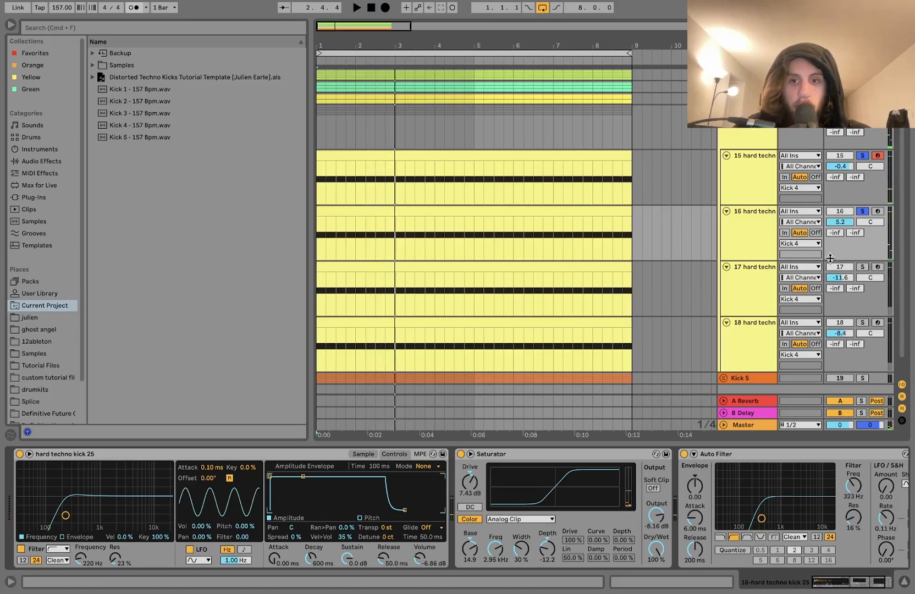
pyautogui.press('space')
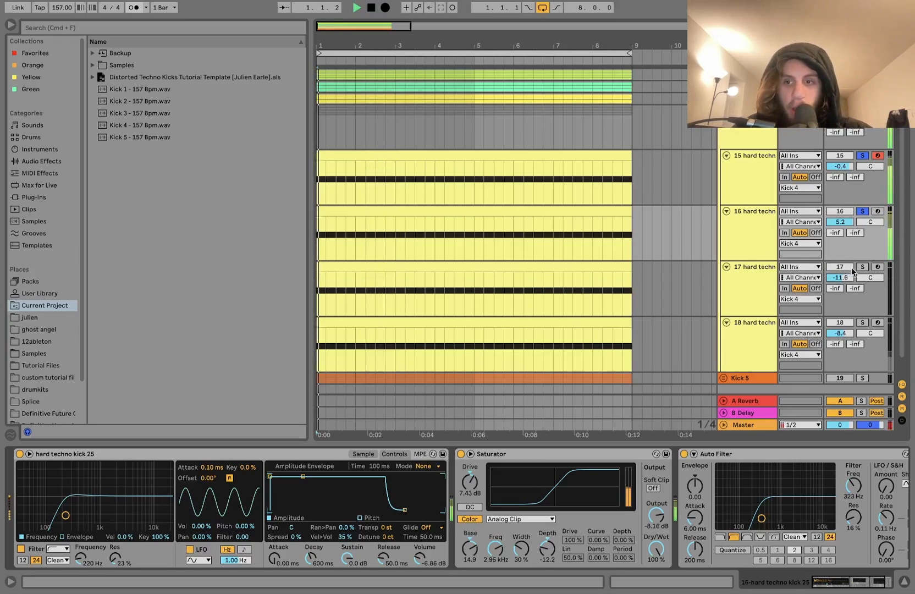
# Solo track 18, open its device chain and play the layer with its Reverb, Amp and Auto Filter bypassed.
pyautogui.click(862, 322)
pyautogui.click(745, 332)
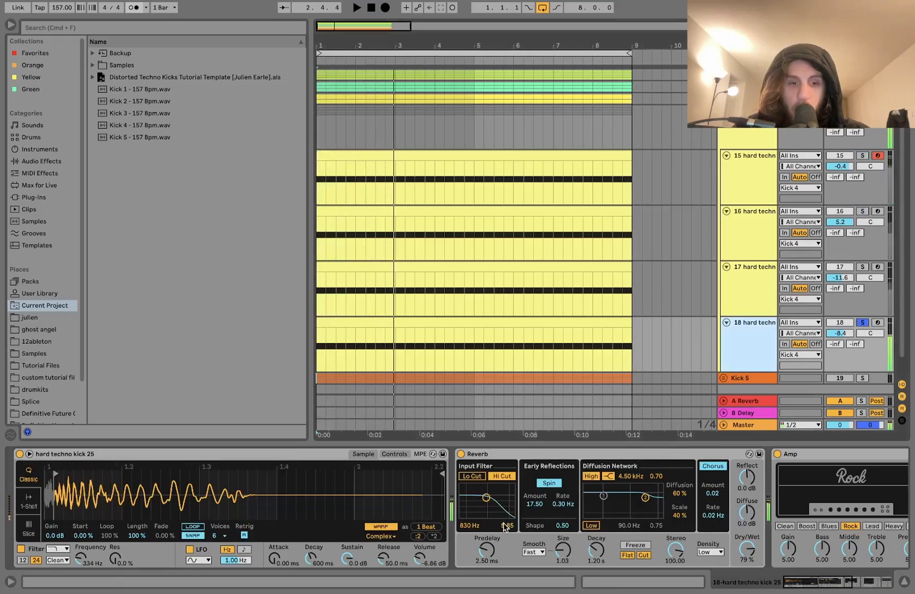
pyautogui.press('space')
pyautogui.hscroll(-1, 504, 524)
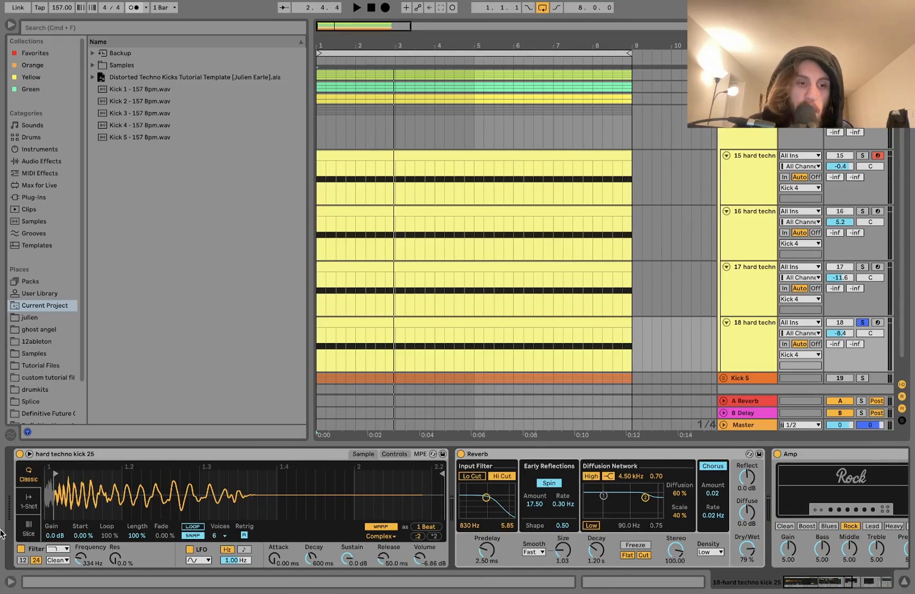
pyautogui.hscroll(4, 463, 458)
pyautogui.hscroll(10, 462, 457)
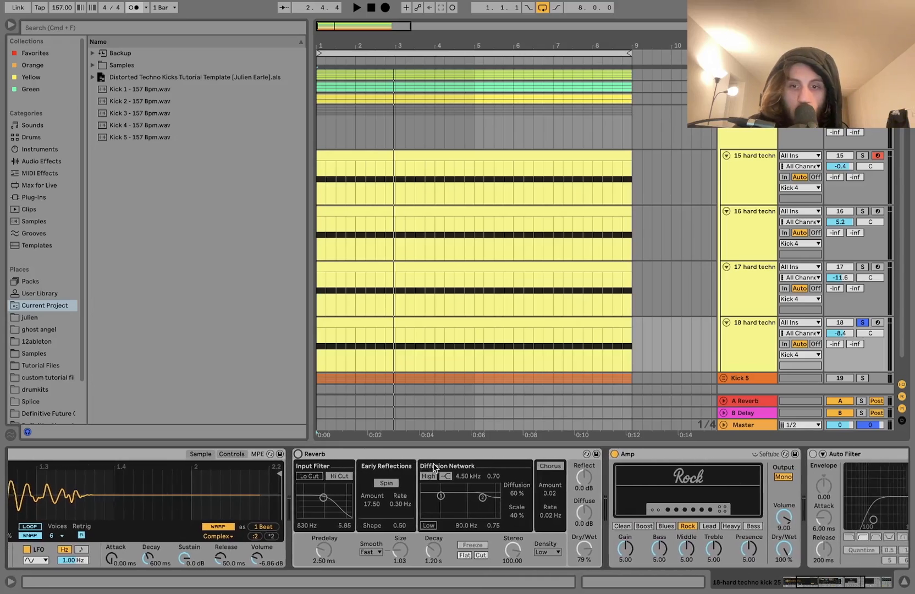
pyautogui.hscroll(-14, 491, 455)
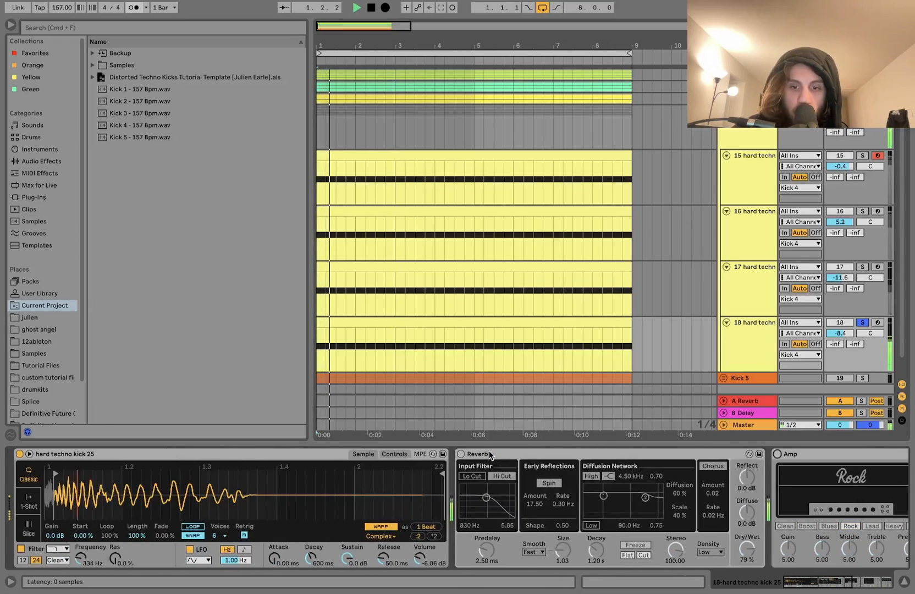
# Switch track 18's Reverb and Amp back on and play the layer through its restored effects.
pyautogui.click(20, 549)
pyautogui.click(462, 455)
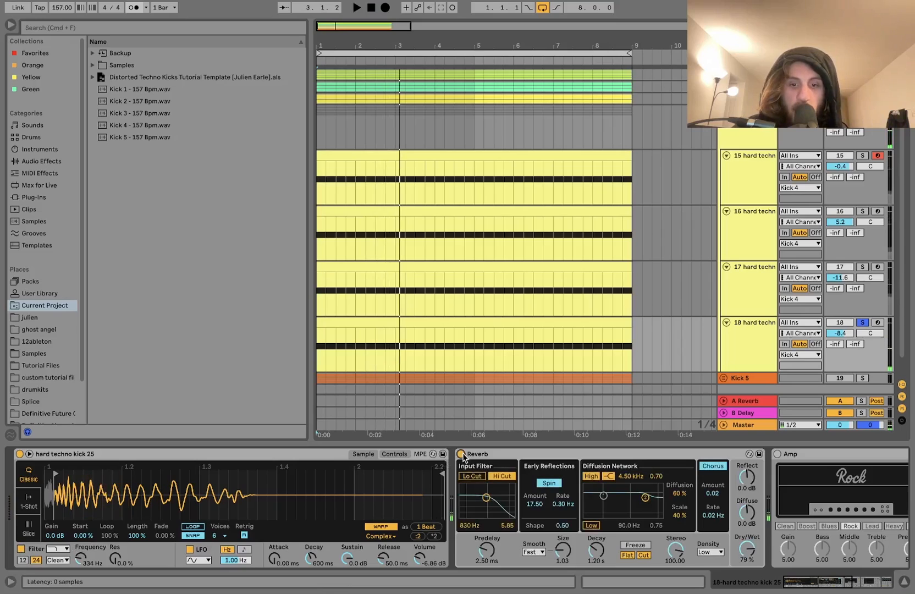
pyautogui.hscroll(20, 601, 527)
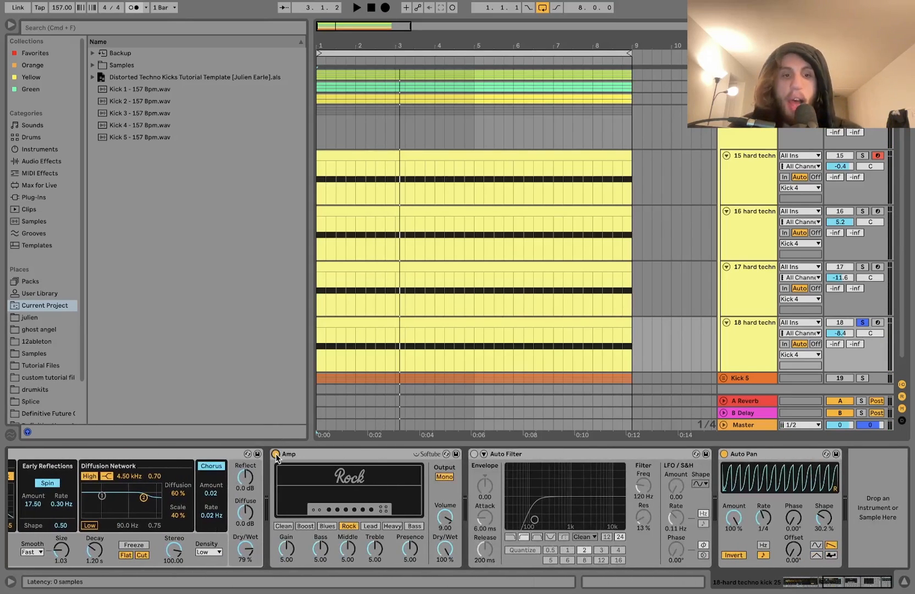
pyautogui.press('space')
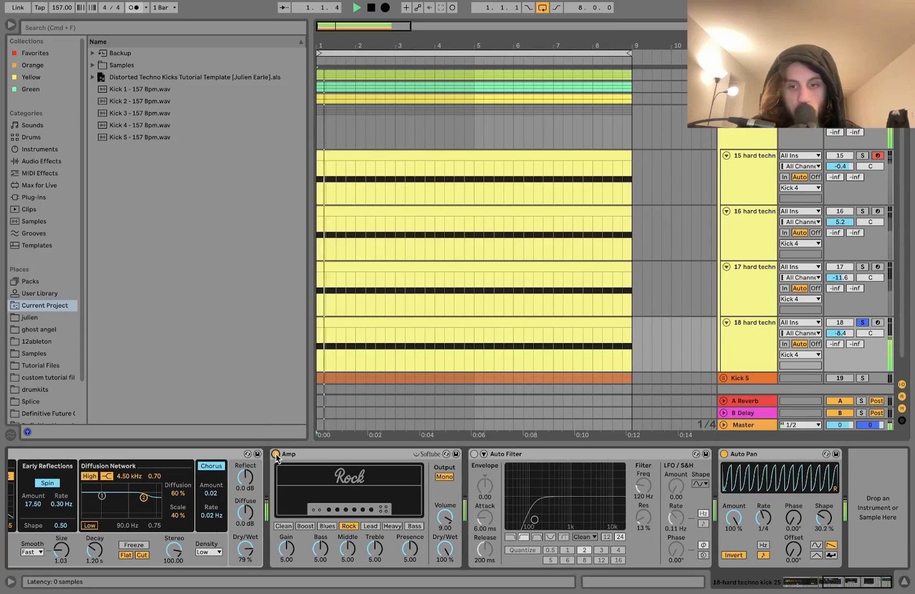
pyautogui.click(528, 452)
pyautogui.press('Delete')
pyautogui.press('space')
# Move the solo to track 17, play it and look through its effects from Delay to Auto Pan.
pyautogui.click(751, 280)
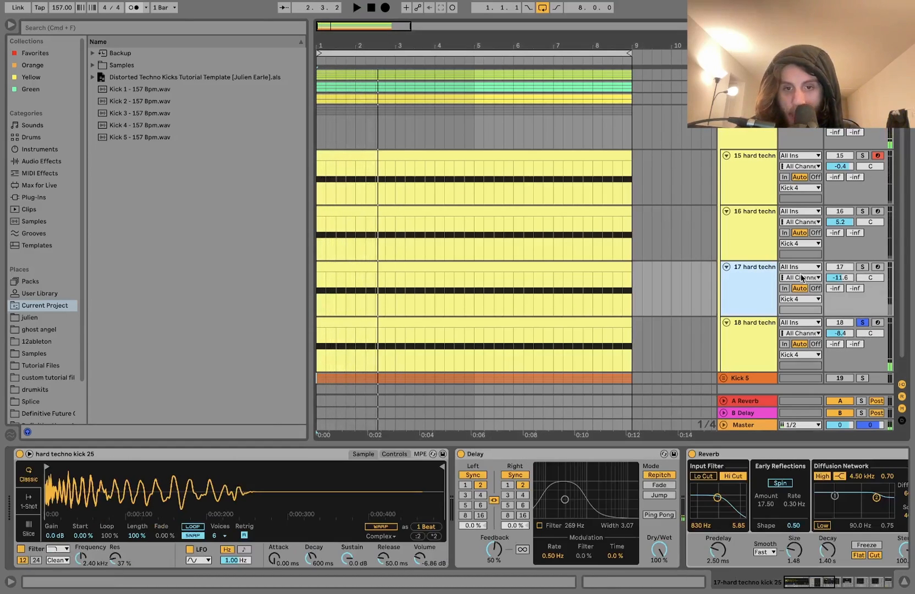
pyautogui.click(862, 267)
pyautogui.press('space')
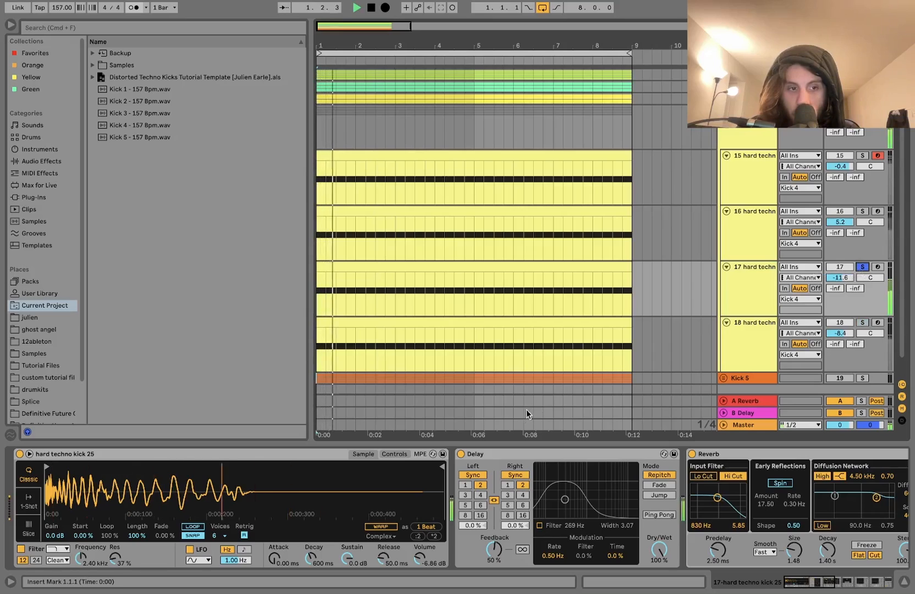
pyautogui.hscroll(10, 469, 457)
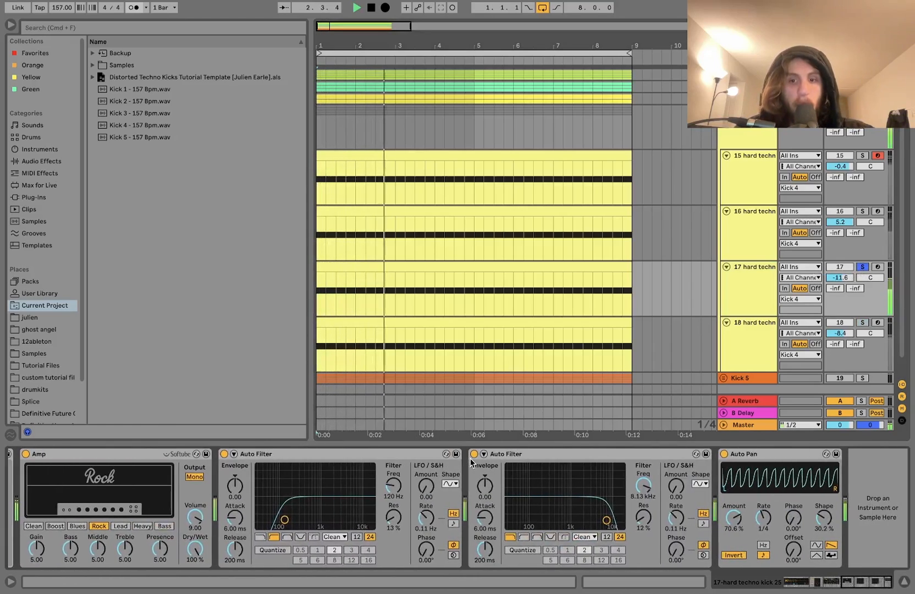
pyautogui.press('space')
# Bypass all of track 17's effects, from Auto Pan back to Delay, and play the dry filtered sample.
pyautogui.hscroll(-8, 644, 457)
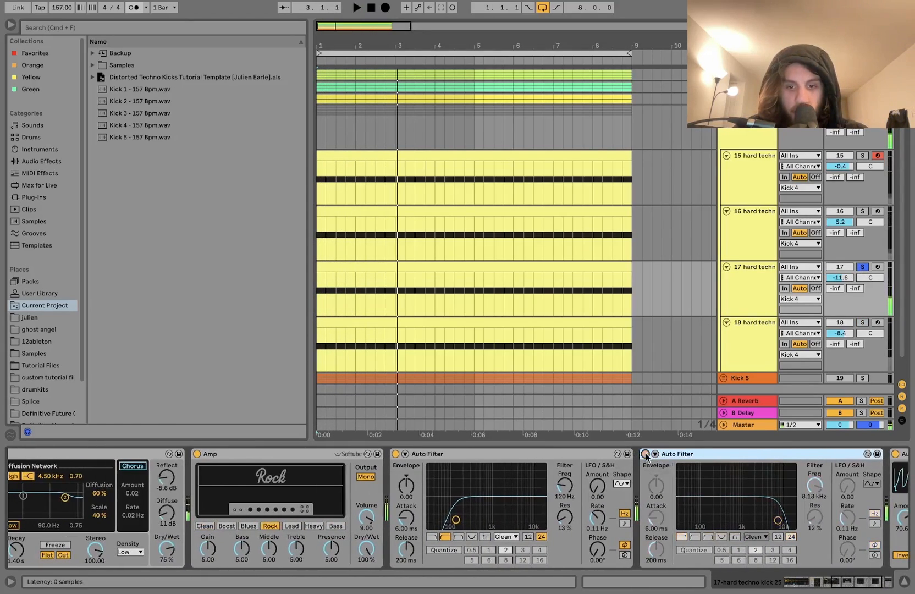
pyautogui.hscroll(-10, 629, 457)
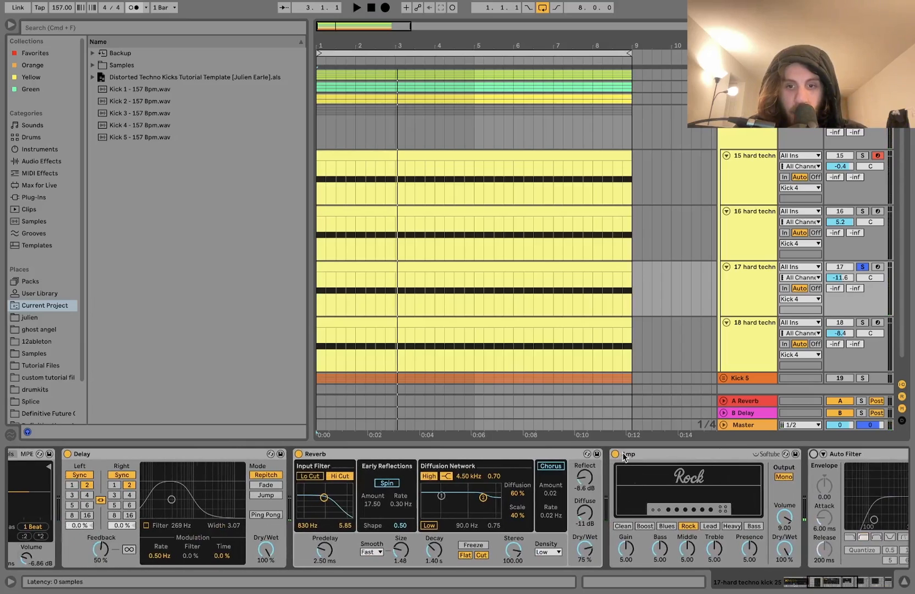
pyautogui.hscroll(-1, 616, 456)
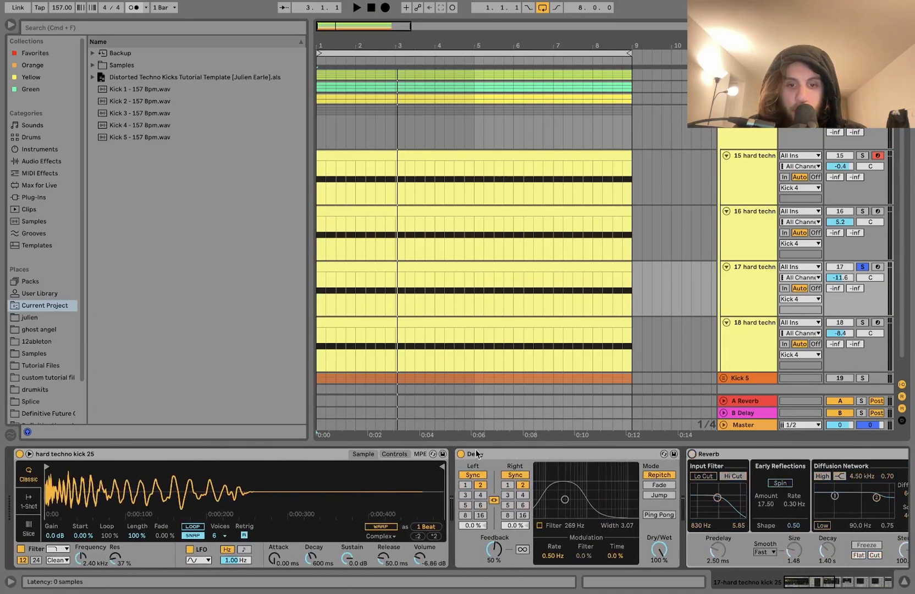
pyautogui.press('space')
pyautogui.click(395, 454)
pyautogui.click(362, 454)
pyautogui.hscroll(10, 360, 453)
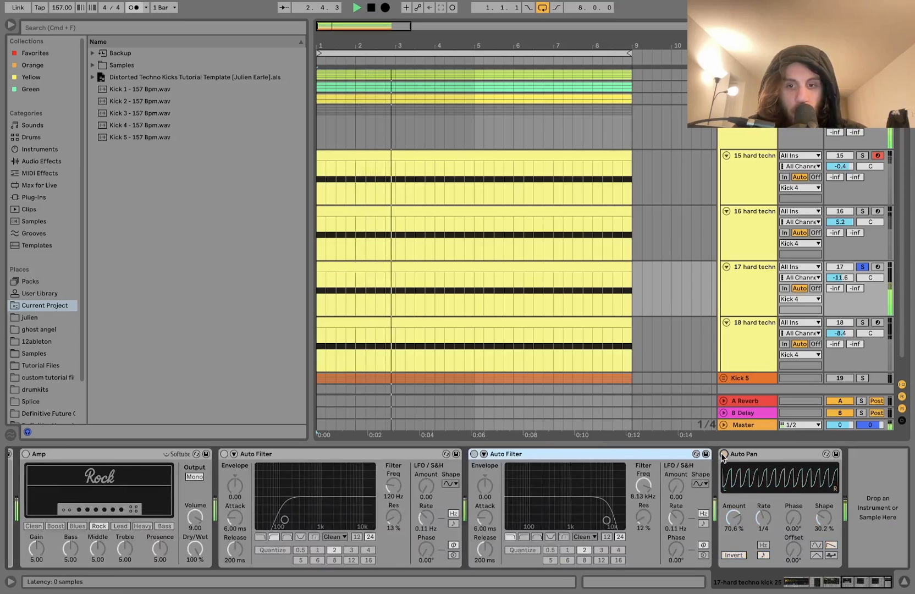
pyautogui.hscroll(-10, 722, 456)
pyautogui.press('space')
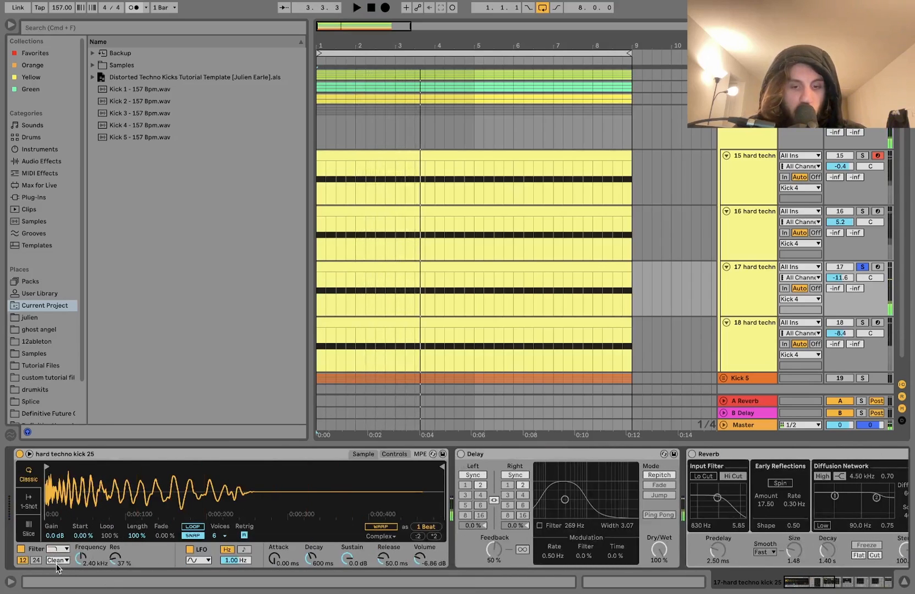
# Switch track 17's Delay and Reverb back on in turn, playing the layer to hear what each adds.
pyautogui.click(461, 454)
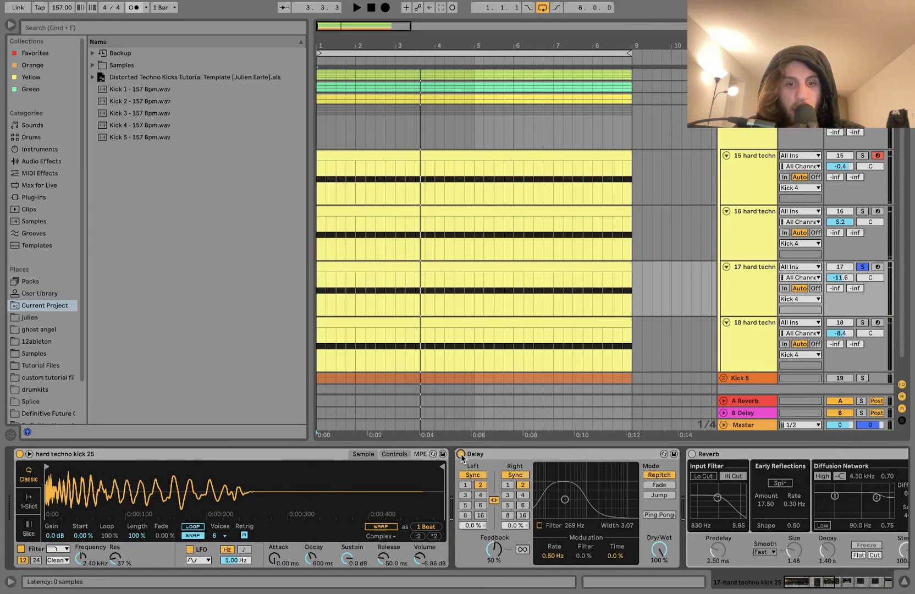
pyautogui.press('space')
pyautogui.hscroll(5, 461, 495)
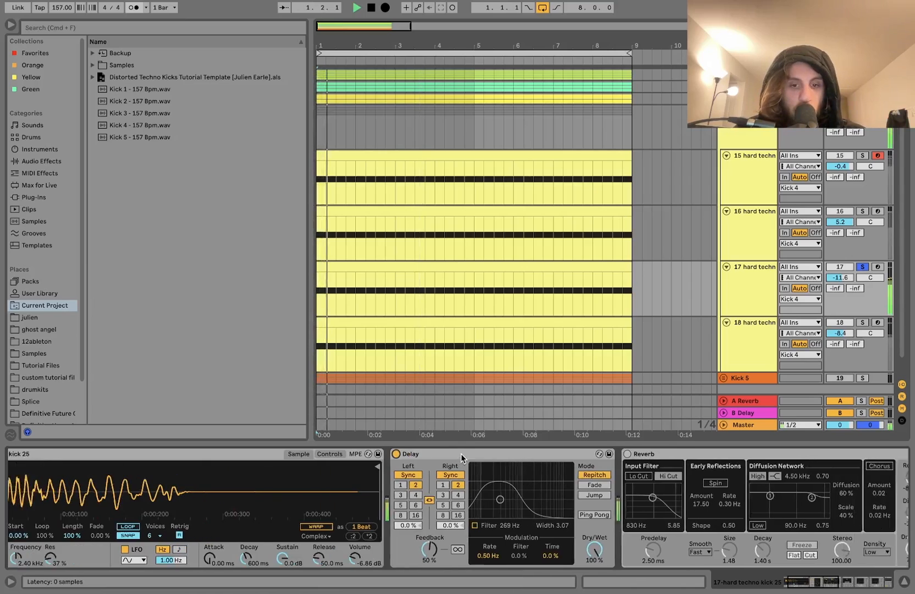
pyautogui.click(418, 454)
pyautogui.hscroll(5, 417, 496)
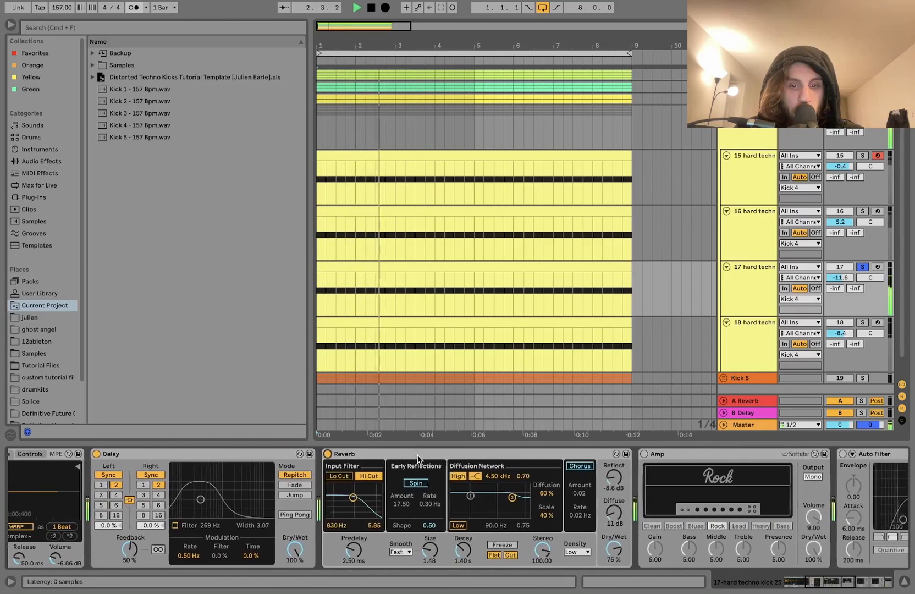
pyautogui.press('space')
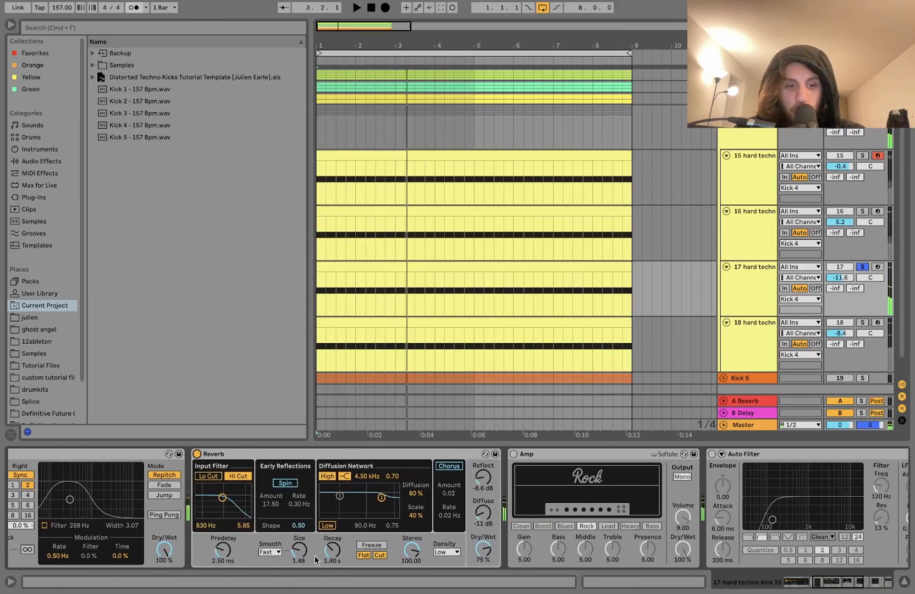
# Look over track 17's Delay and Reverb settings, switch its Rock Amp back on and play the layer.
pyautogui.hscroll(2, 323, 552)
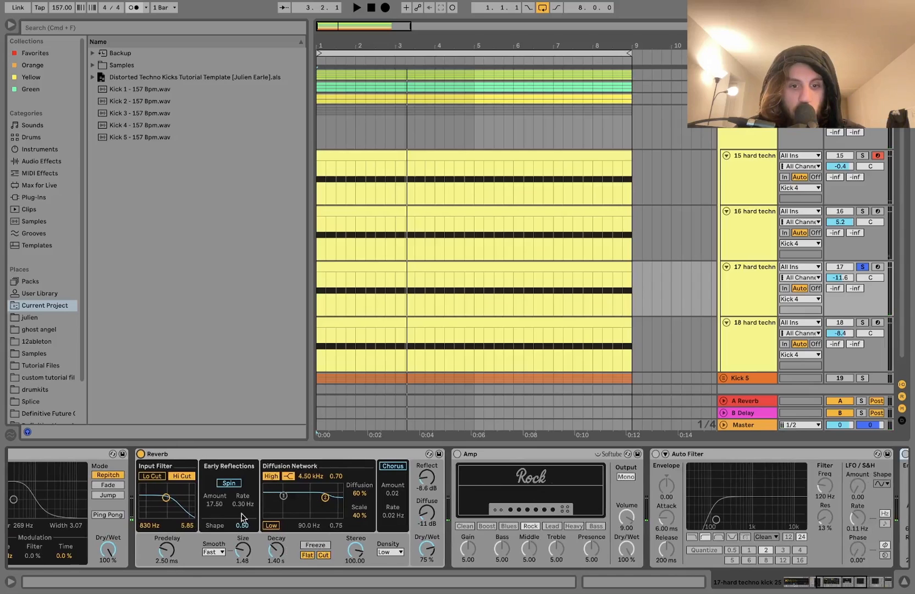
pyautogui.hscroll(-12, 254, 531)
pyautogui.hscroll(14, 393, 511)
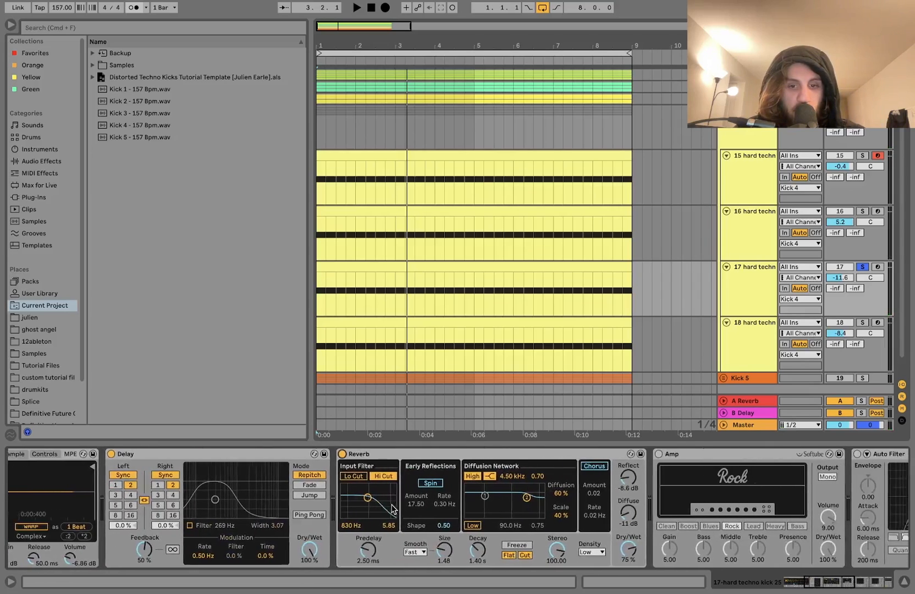
pyautogui.hscroll(1, 394, 510)
pyautogui.press('space')
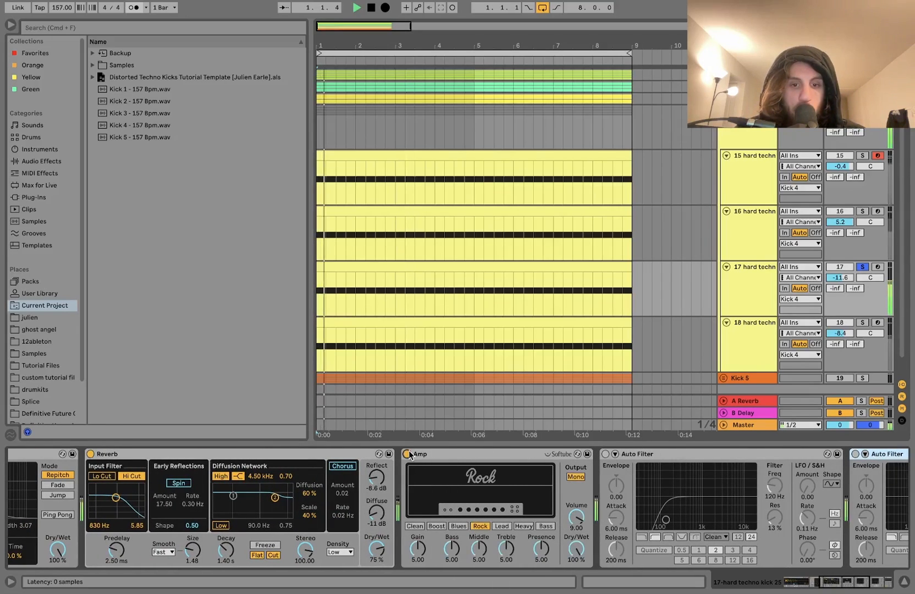
pyautogui.hscroll(11, 409, 509)
pyautogui.press('space')
# Switch both Auto Filters and the Auto Pan on track 17 back on, playing the layer to compare.
pyautogui.click(303, 455)
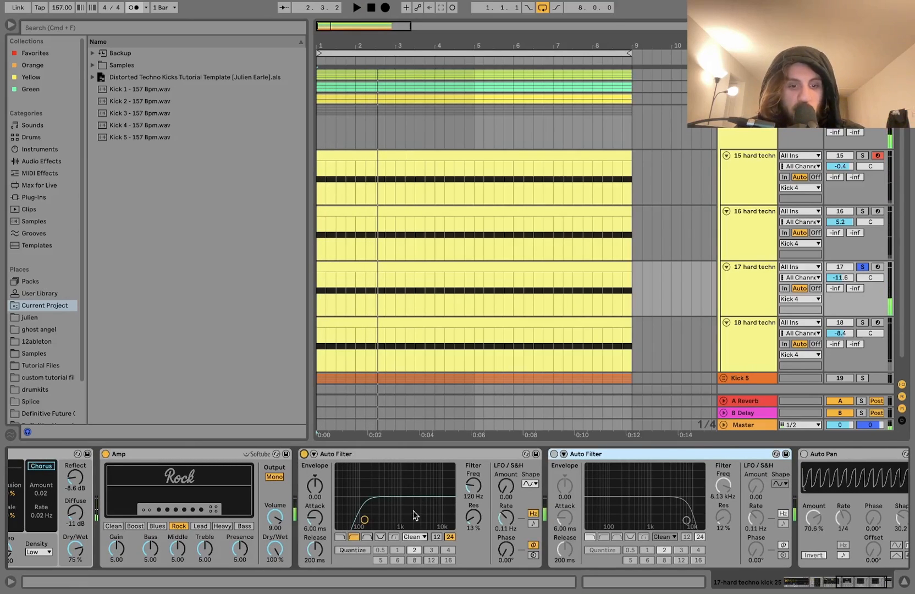
pyautogui.press('space')
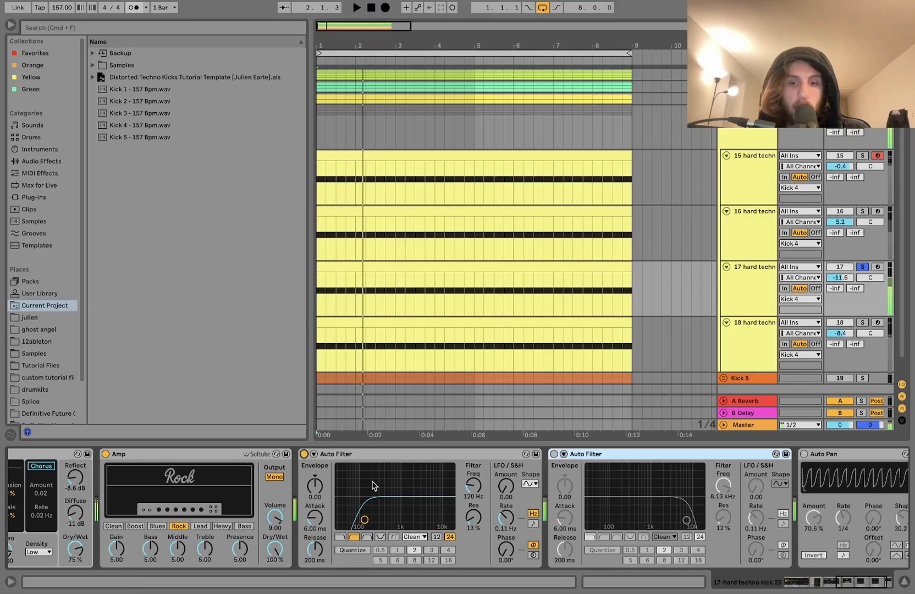
pyautogui.click(554, 455)
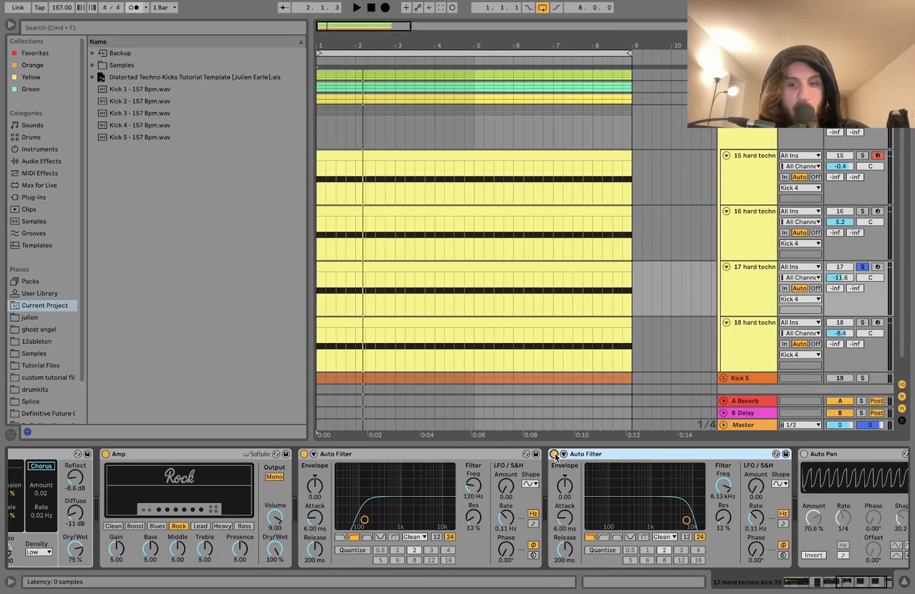
pyautogui.hscroll(3, 556, 457)
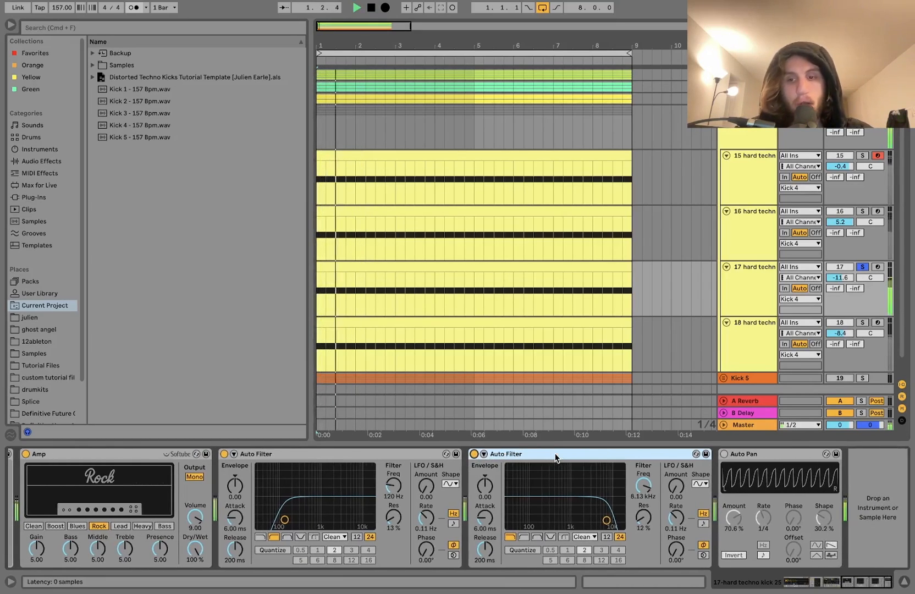
pyautogui.click(725, 455)
pyautogui.press('space')
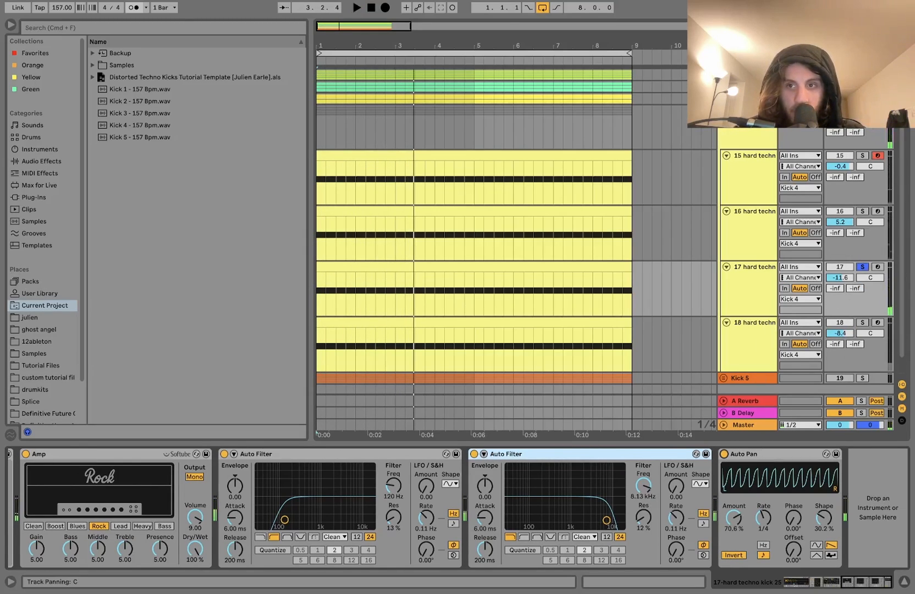
# Solo track 18, add track 17 to the solo and play the two layers together.
pyautogui.click(862, 267)
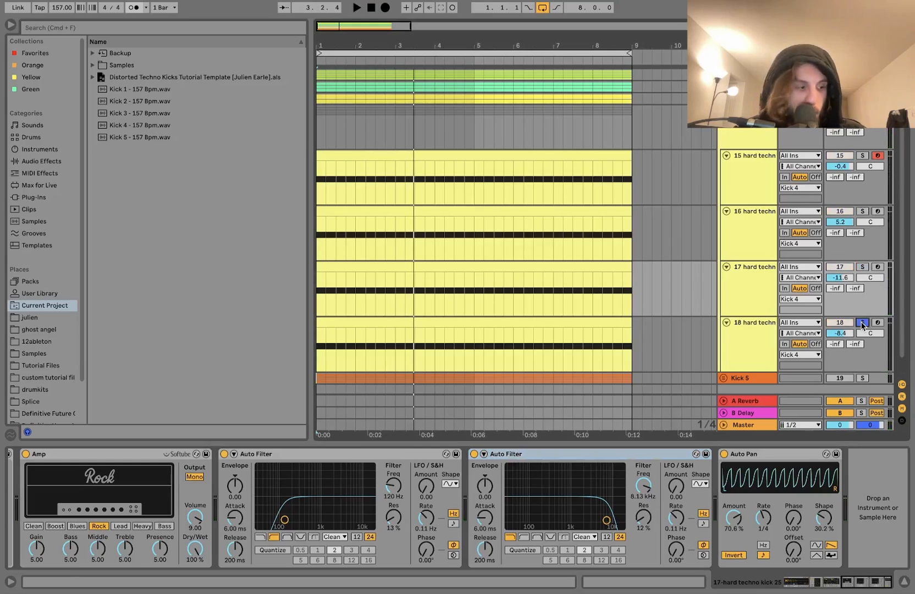
pyautogui.press('space')
pyautogui.keyDown('super'); pyautogui.click(863, 267); pyautogui.keyUp('super')
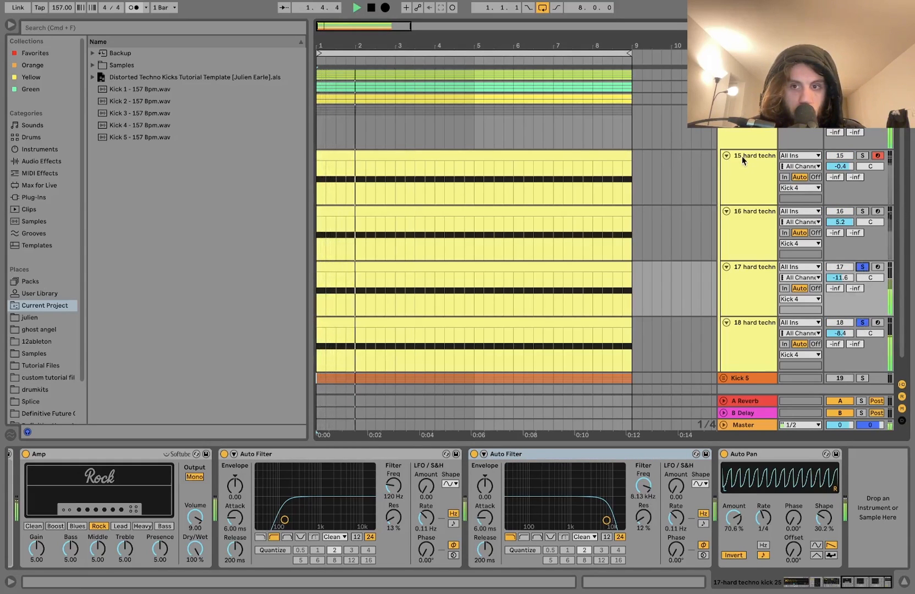
# Unsolo the layers, show the Kick 4 group's effects and play the group with its audio effect rack bypassed.
pyautogui.click(742, 142)
pyautogui.press('space')
pyautogui.click(863, 268)
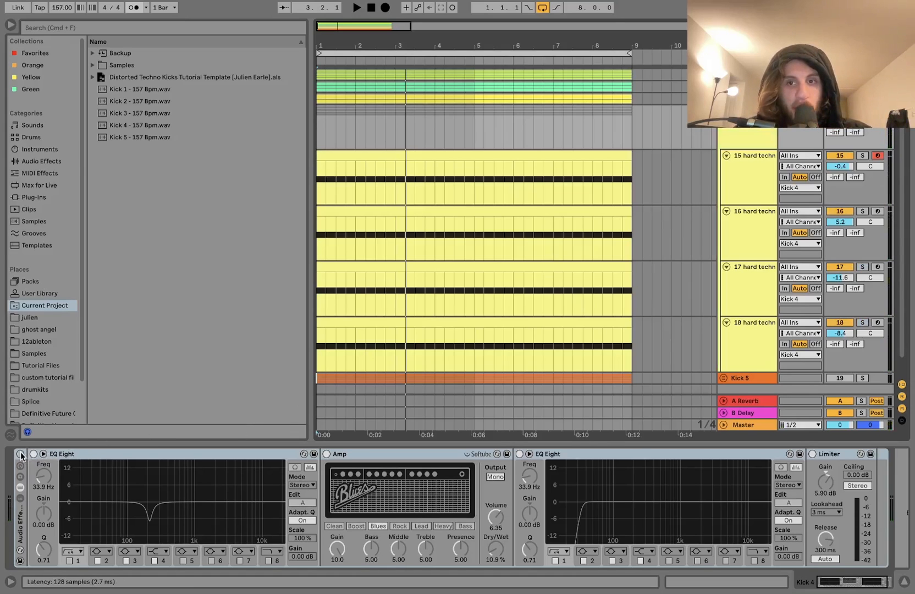
pyautogui.press('space')
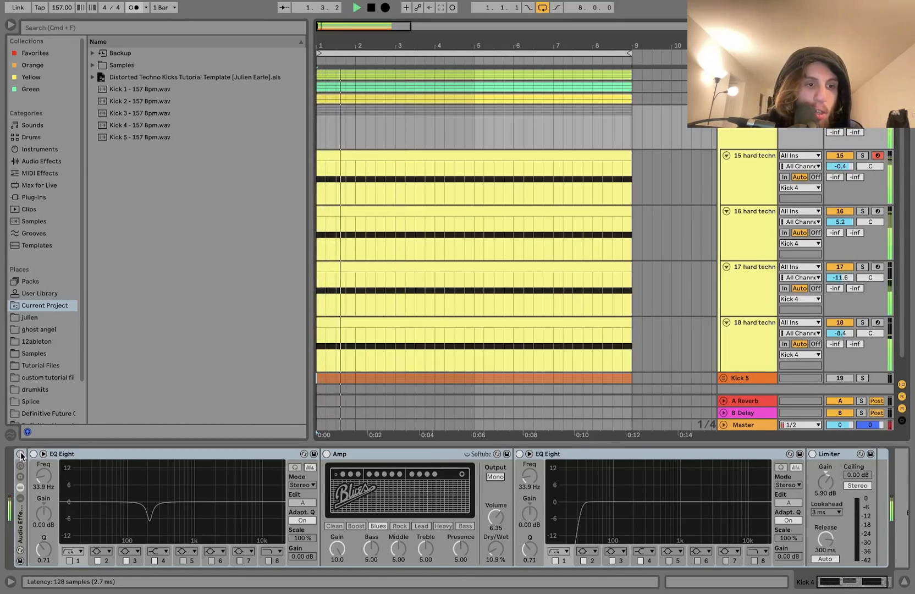
# Switch Kick 4's effect rack back on, play the group and examine the dip band in the first EQ Eight.
pyautogui.click(21, 454)
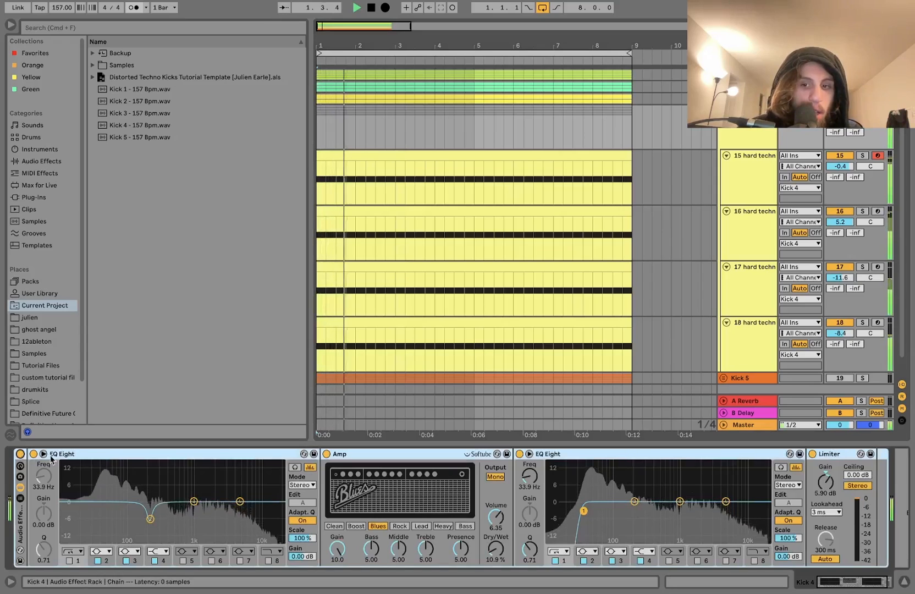
pyautogui.press('space')
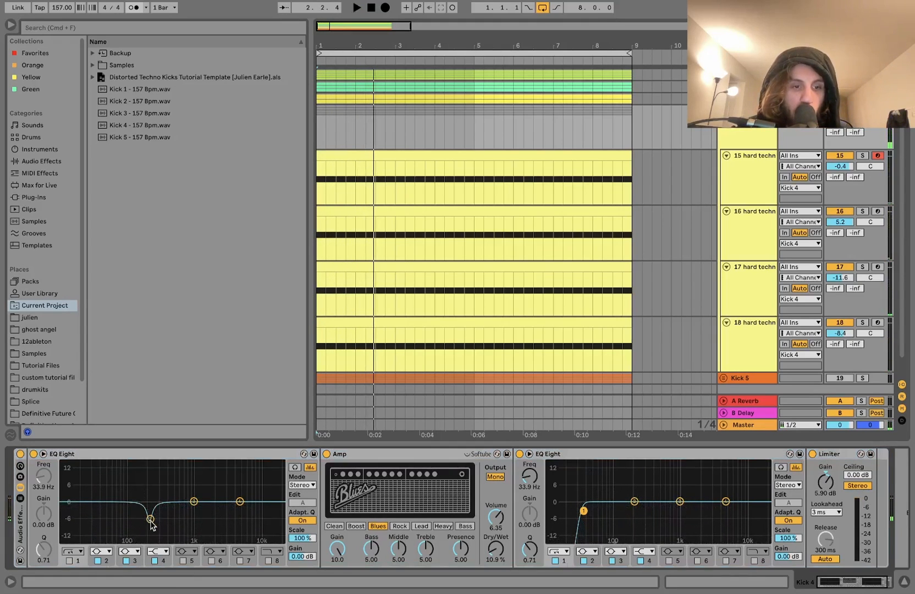
pyautogui.click(150, 519)
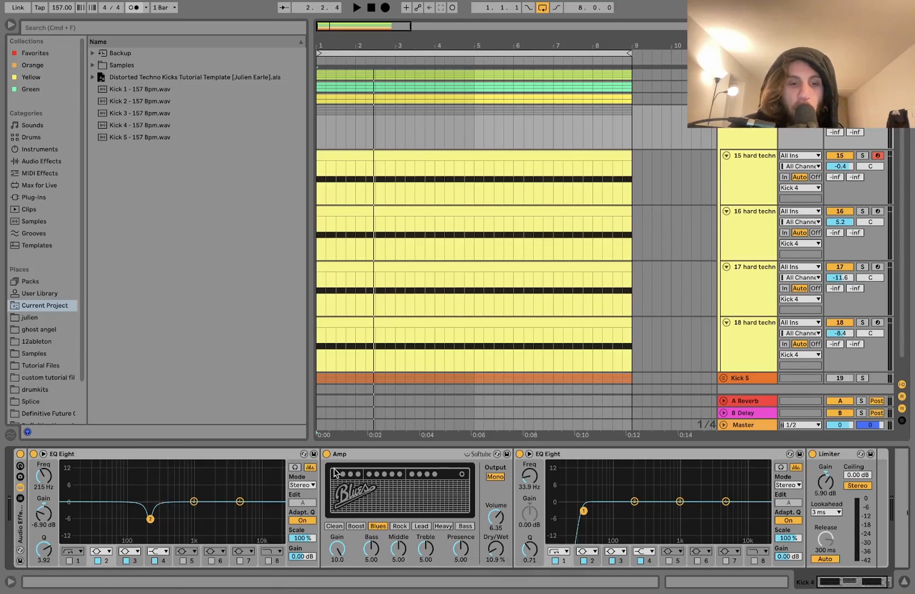
pyautogui.press('space')
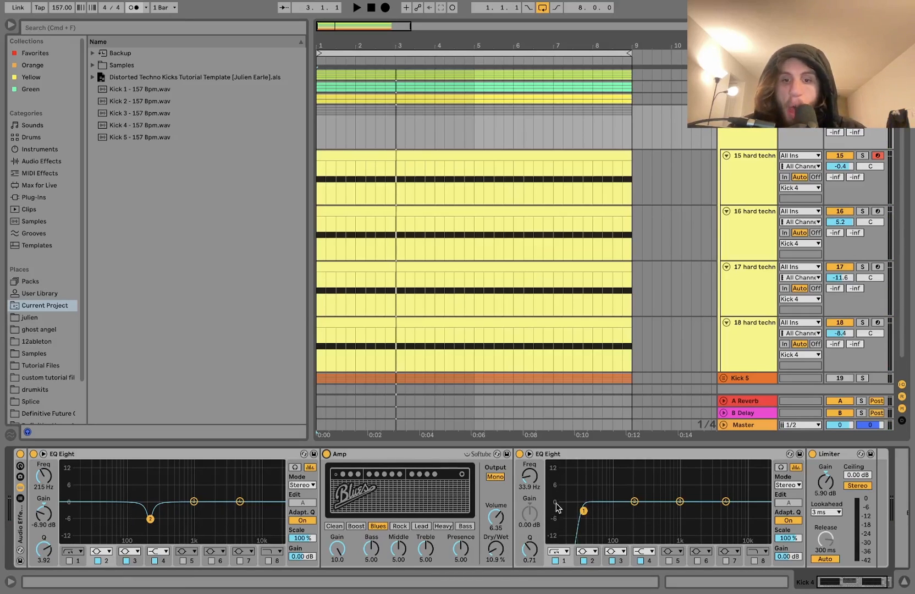
# Switch the Limiter at the end of Kick 4's effect rack off and back on, playing the group to compare.
pyautogui.hscroll(3, 572, 505)
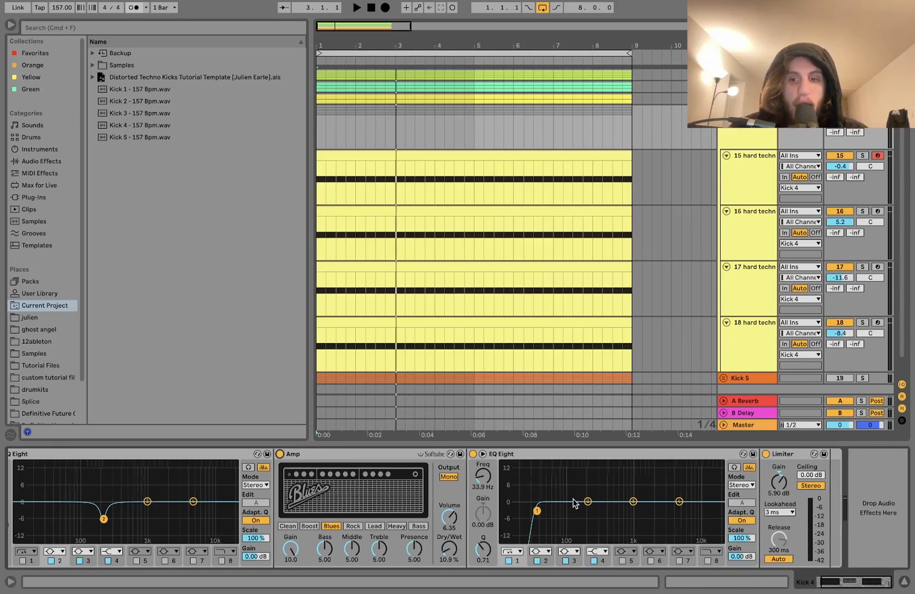
pyautogui.click(787, 455)
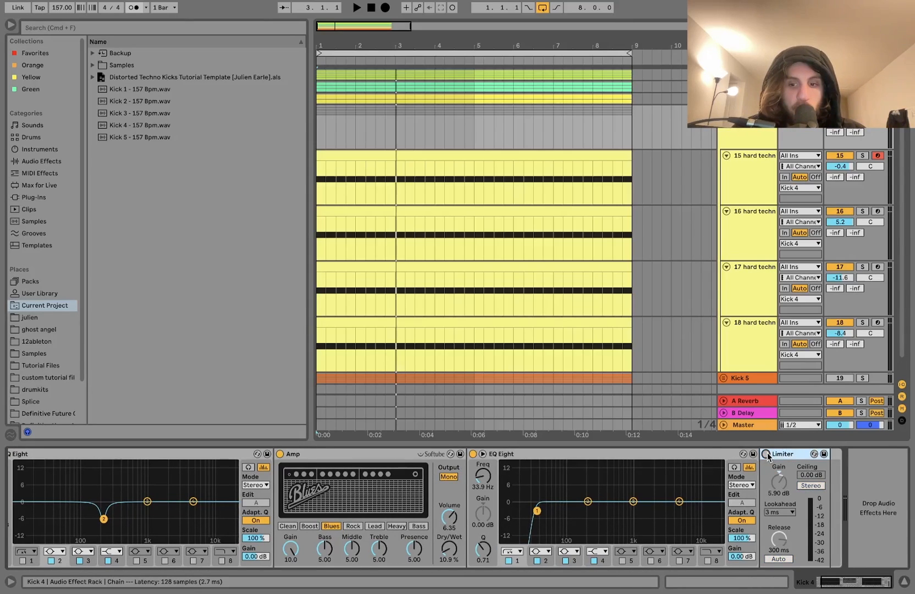
pyautogui.click(766, 454)
pyautogui.press('space')
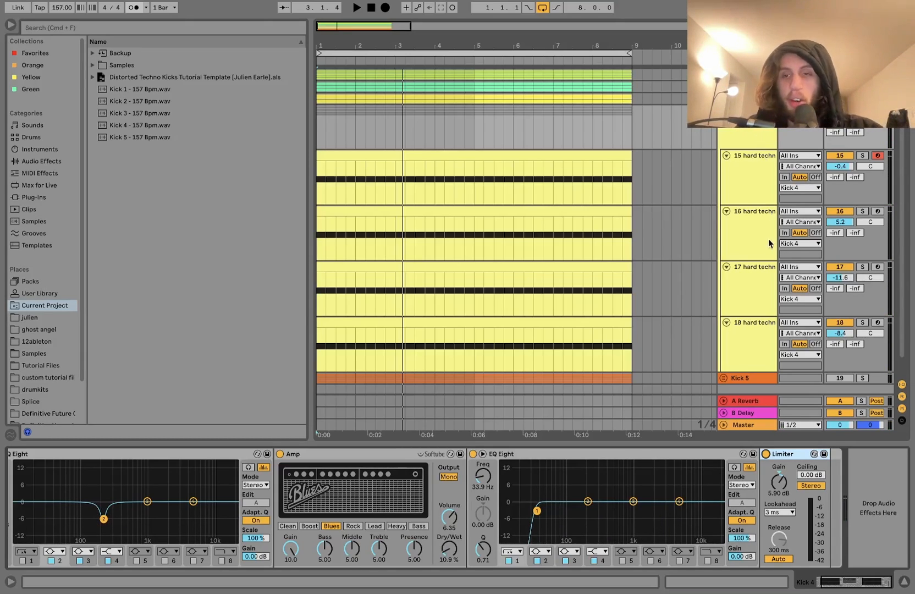
# Collapse the Kick 4 group's layers and play the complete kick.
pyautogui.click(724, 111)
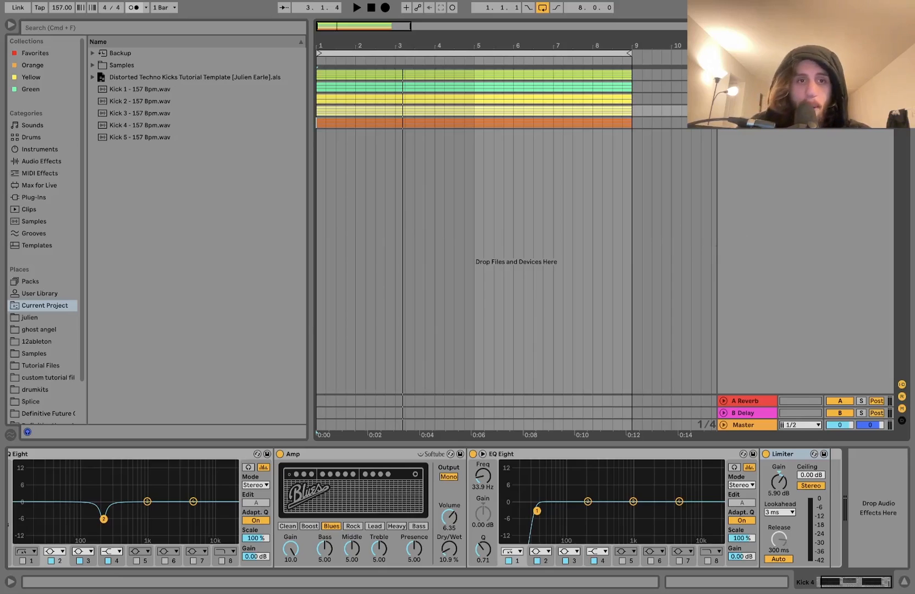
pyautogui.press('space')
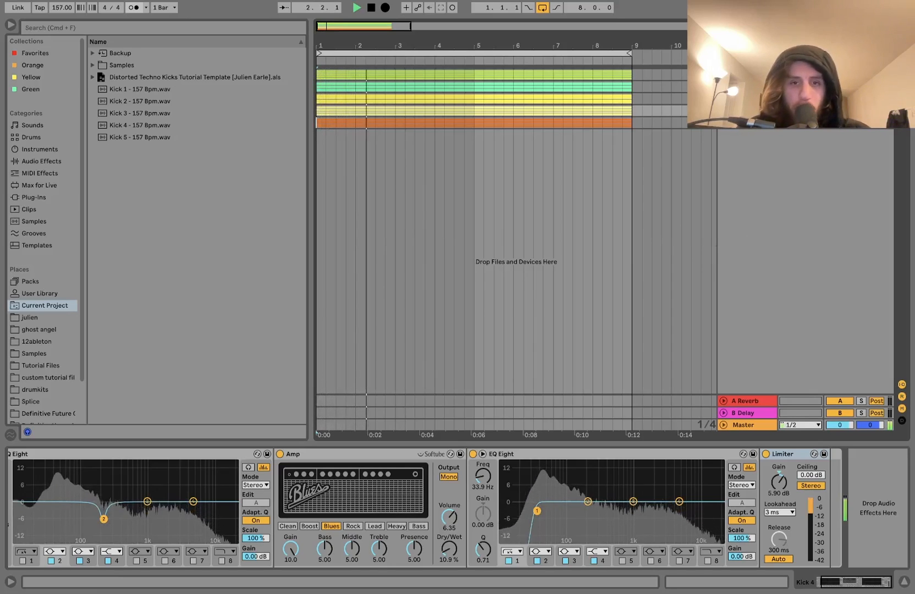
pyautogui.press('space')
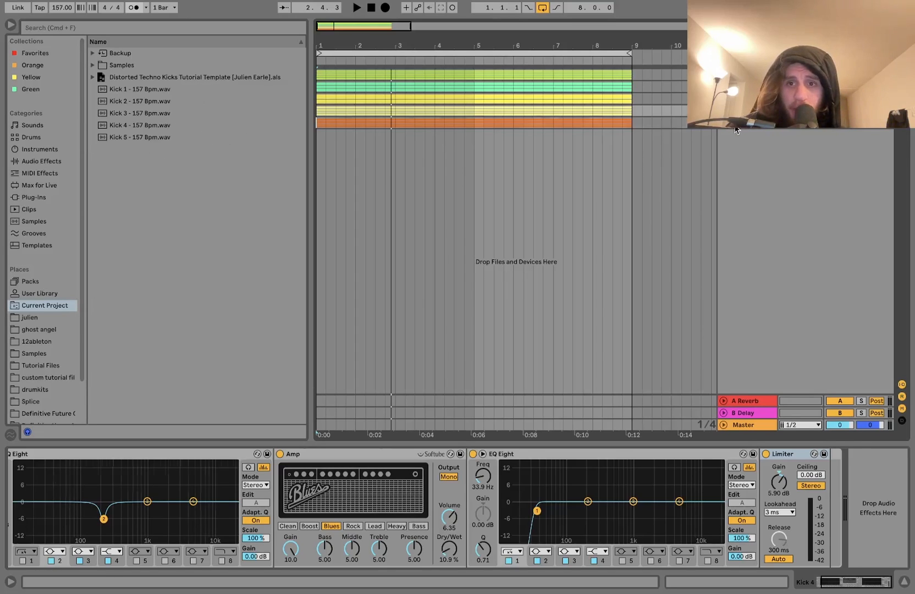
# Examine the group effect chains of Kick 1, Kick 2 and Kick 3 one after another.
pyautogui.press('Down')
pyautogui.press('Up')
pyautogui.press('Up')
pyautogui.press('Up')
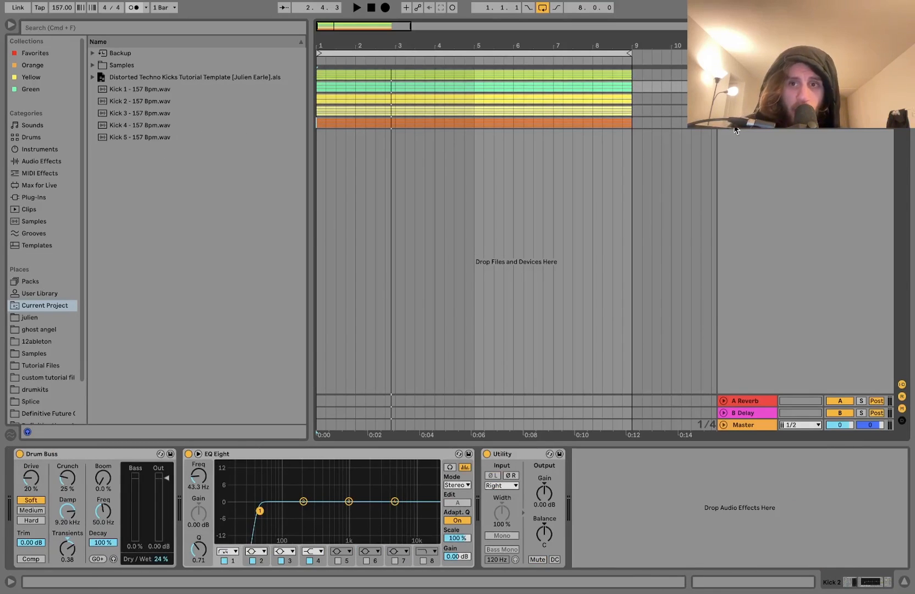
pyautogui.press('Up')
pyautogui.press('Up')
pyautogui.press('Up')
pyautogui.press('Up')
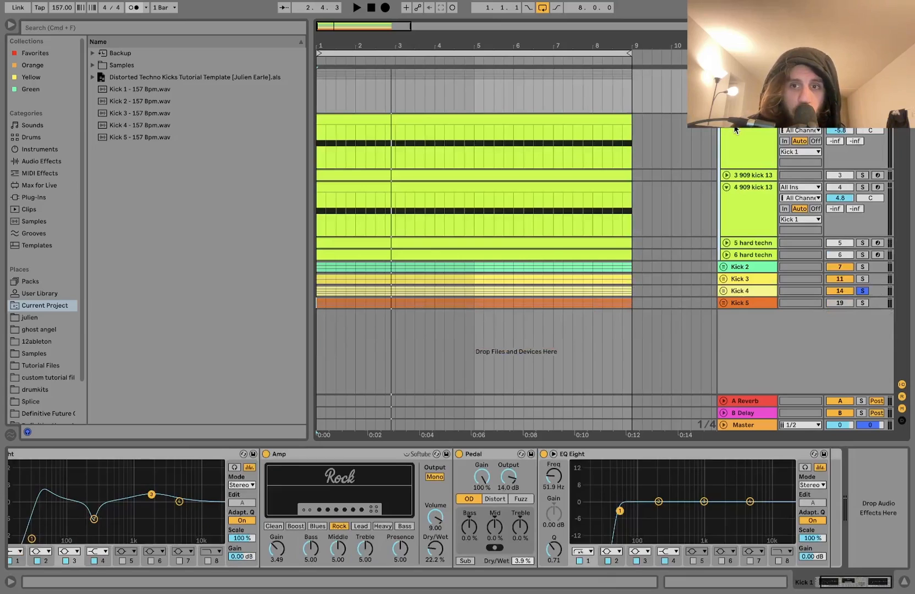
pyautogui.press('Down')
pyautogui.press('Down')
pyautogui.press('Down')
pyautogui.press('Down')
pyautogui.press('Down')
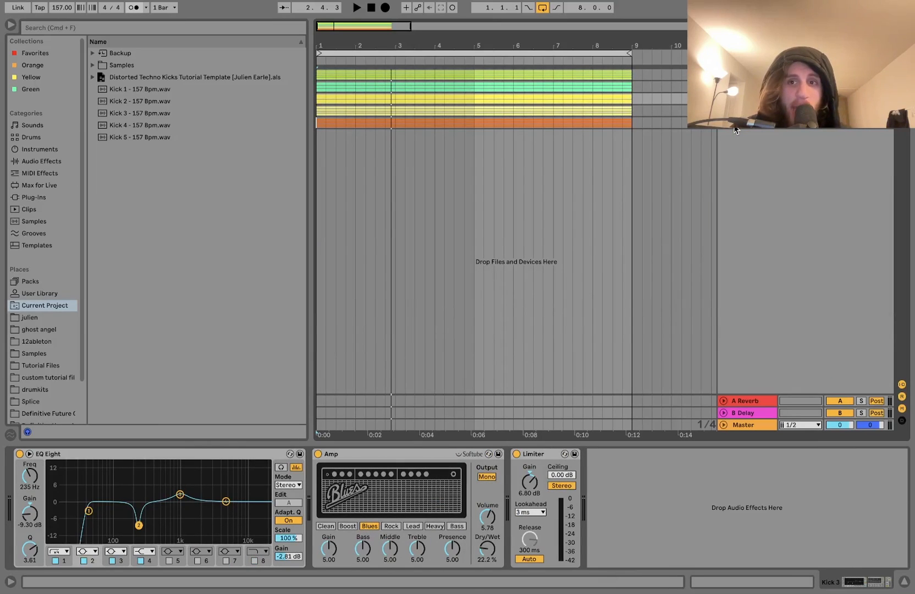
# Preview the rendered kick samples in the current project, from Kick 1 - 157 Bpm.wav through Kick 4 - 157 Bpm.wav.
pyautogui.click(165, 93)
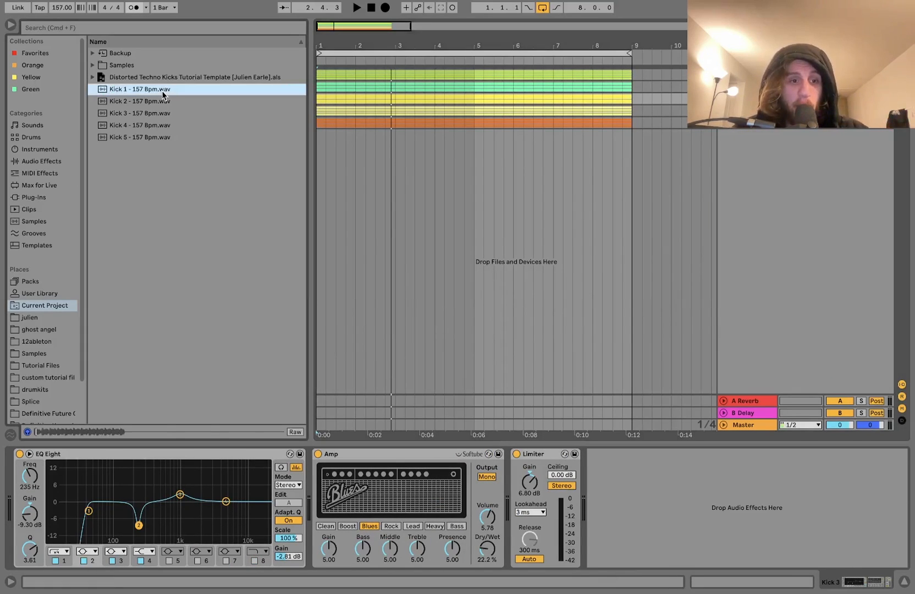
pyautogui.press('Down')
pyautogui.press('Down')
pyautogui.press('Down')
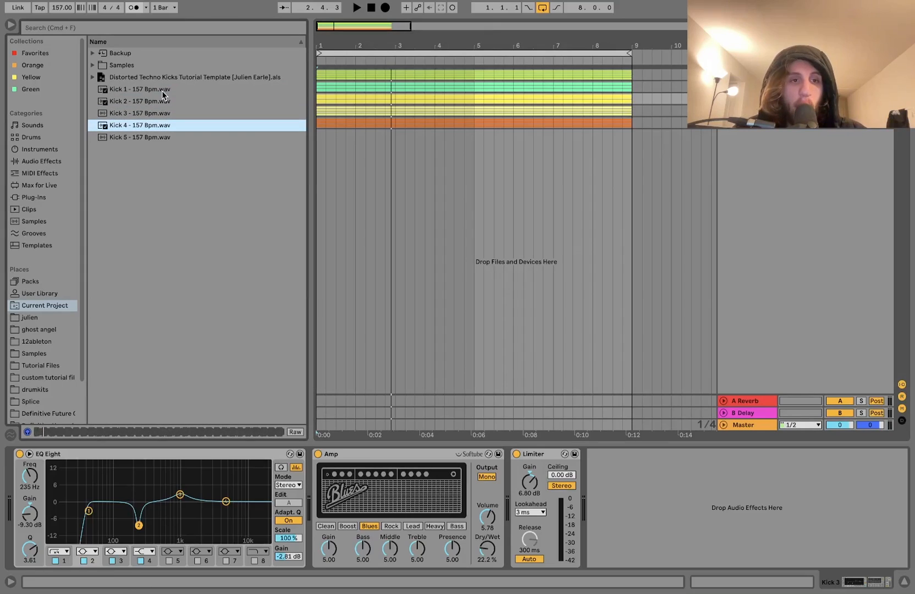